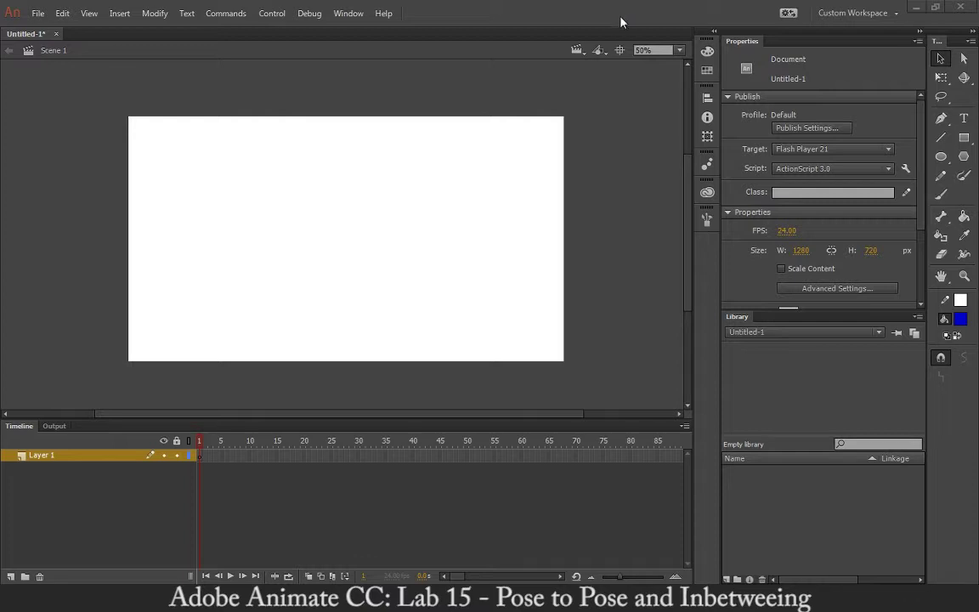
With the Brush tool, paint a blue wave outline on frame 1, closed into a box around the stage's lower part, and label it A.
left_click(938, 195)
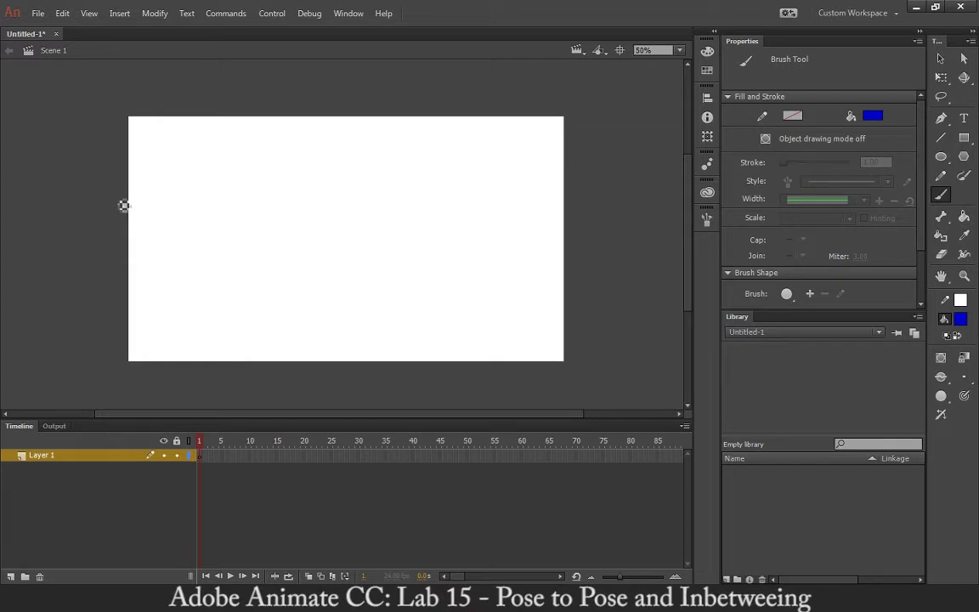
mouse_move(124, 206)
left_mouse_down()
mouse_move(131, 230)
mouse_move(152, 237)
mouse_move(181, 225)
mouse_move(190, 204)
mouse_move(210, 236)
mouse_move(227, 241)
mouse_move(247, 232)
mouse_move(265, 201)
mouse_move(297, 232)
mouse_move(327, 229)
mouse_move(345, 199)
mouse_move(371, 230)
mouse_move(398, 233)
mouse_move(426, 194)
mouse_move(441, 213)
mouse_move(477, 221)
mouse_move(502, 190)
mouse_move(527, 223)
mouse_move(555, 223)
mouse_move(587, 184)
mouse_move(592, 373)
mouse_move(122, 374)
mouse_move(122, 205)
left_mouse_up()
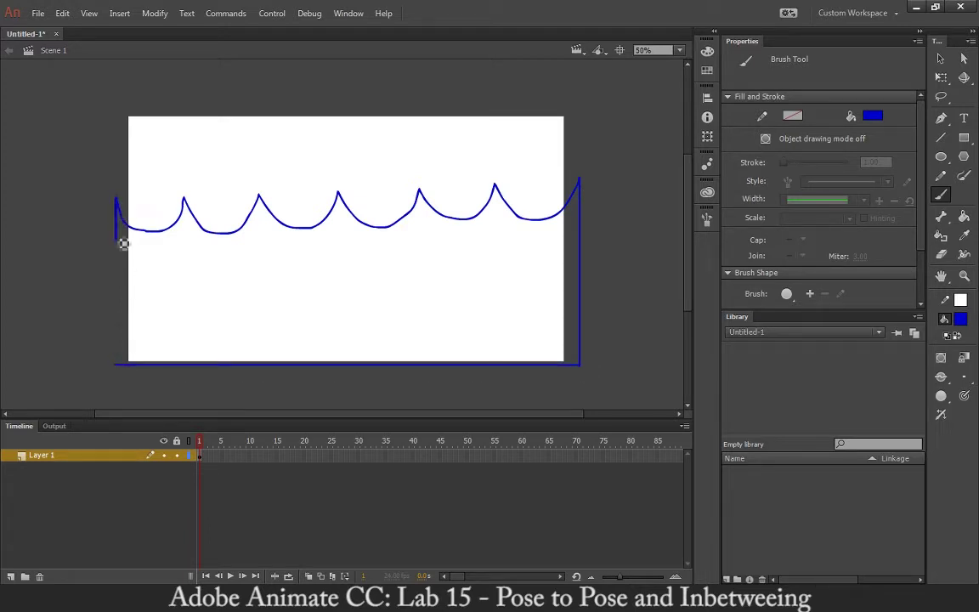
left_click_drag(124, 244, 127, 374)
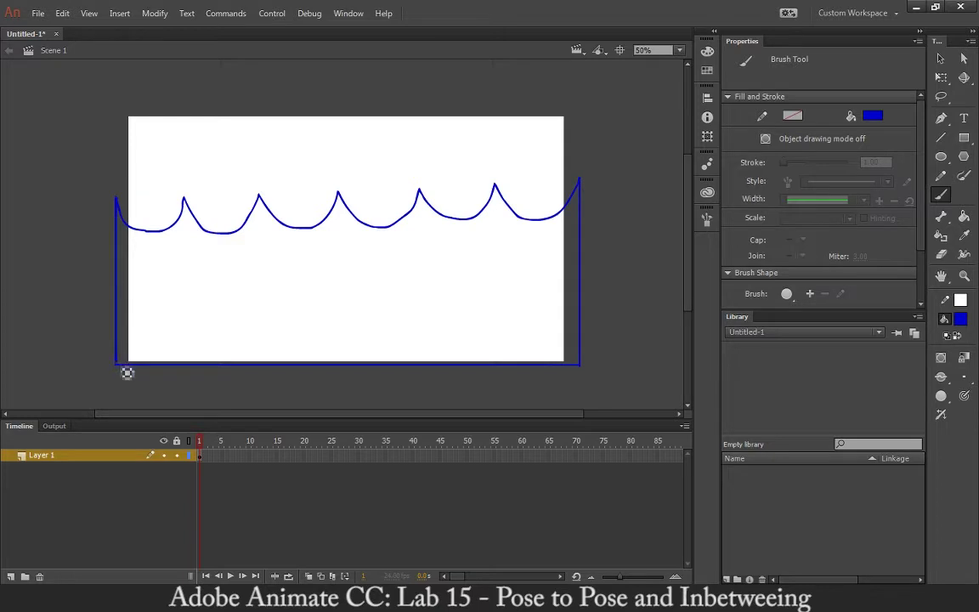
left_click(262, 457)
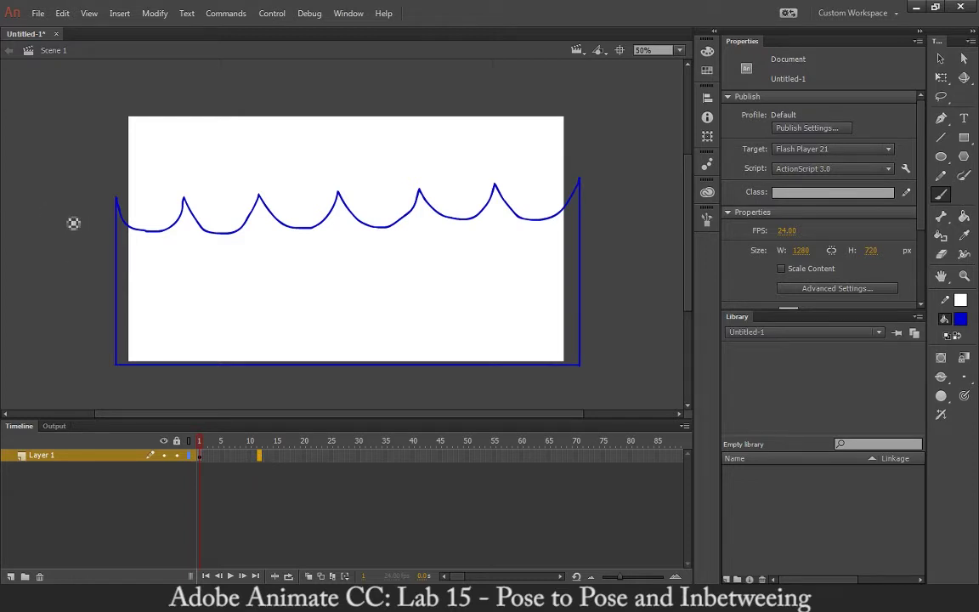
mouse_move(66, 214)
left_mouse_down()
mouse_move(79, 190)
mouse_move(85, 214)
mouse_move(86, 202)
left_mouse_up()
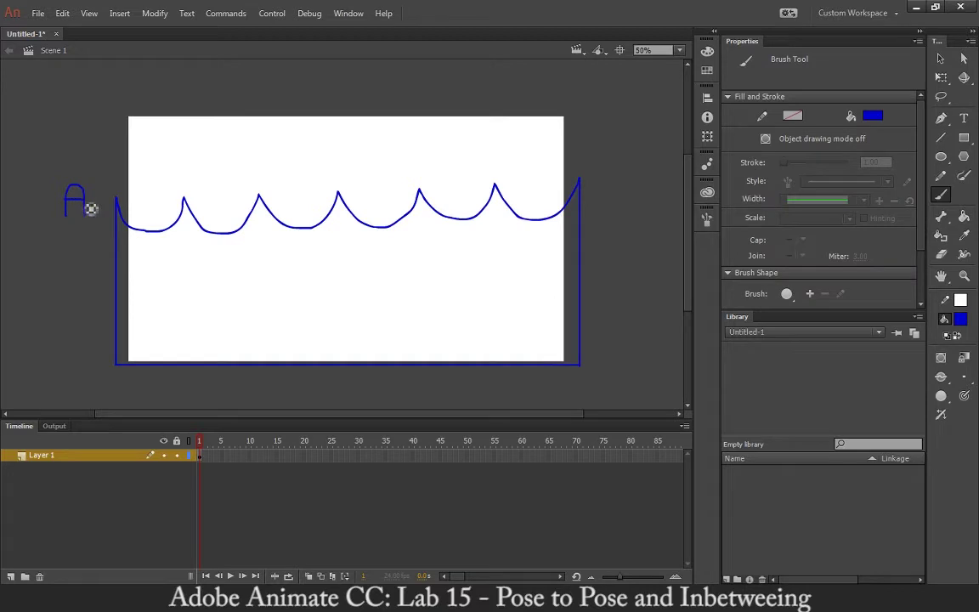
right_click(262, 460)
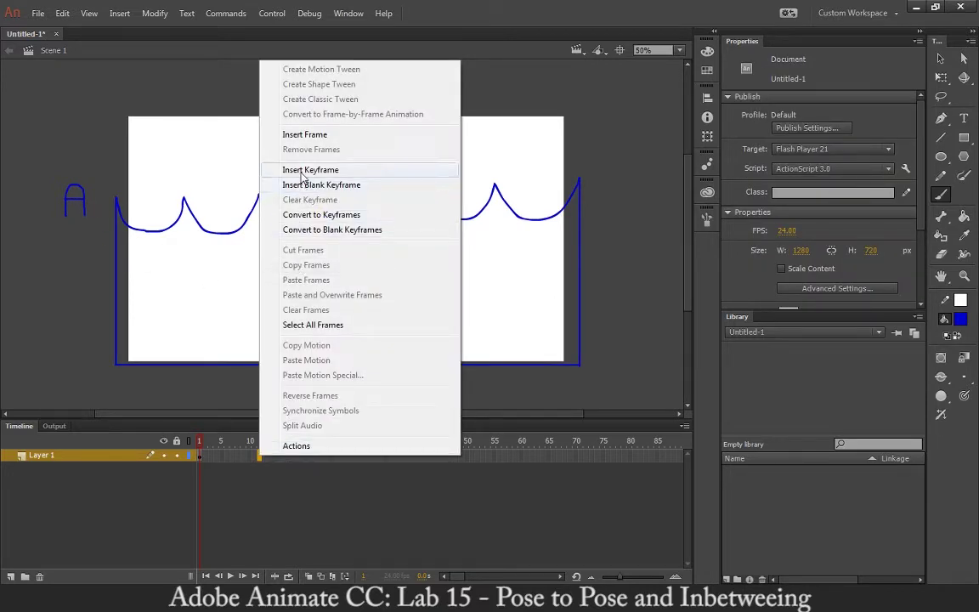
left_click(302, 170)
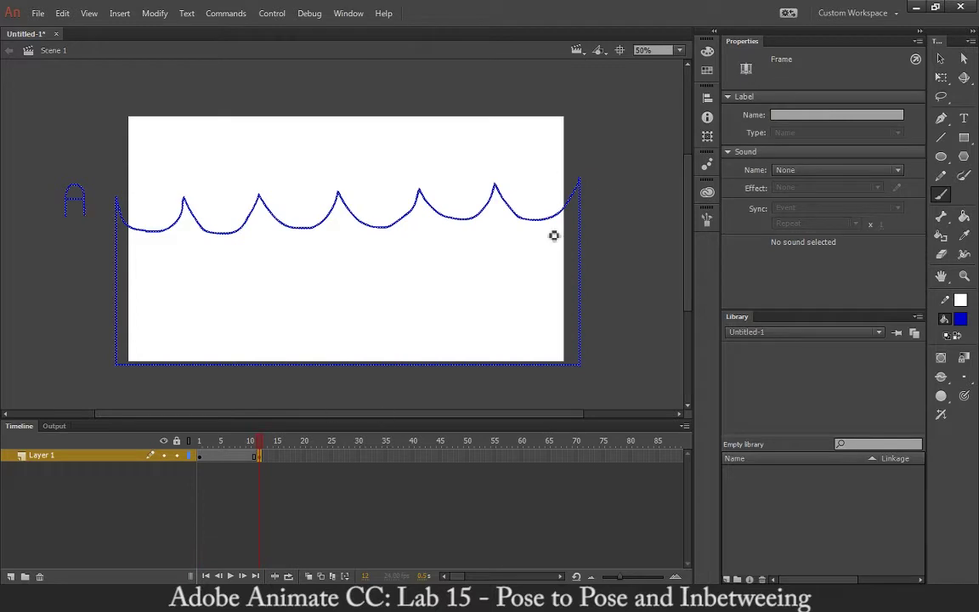
left_click(266, 363)
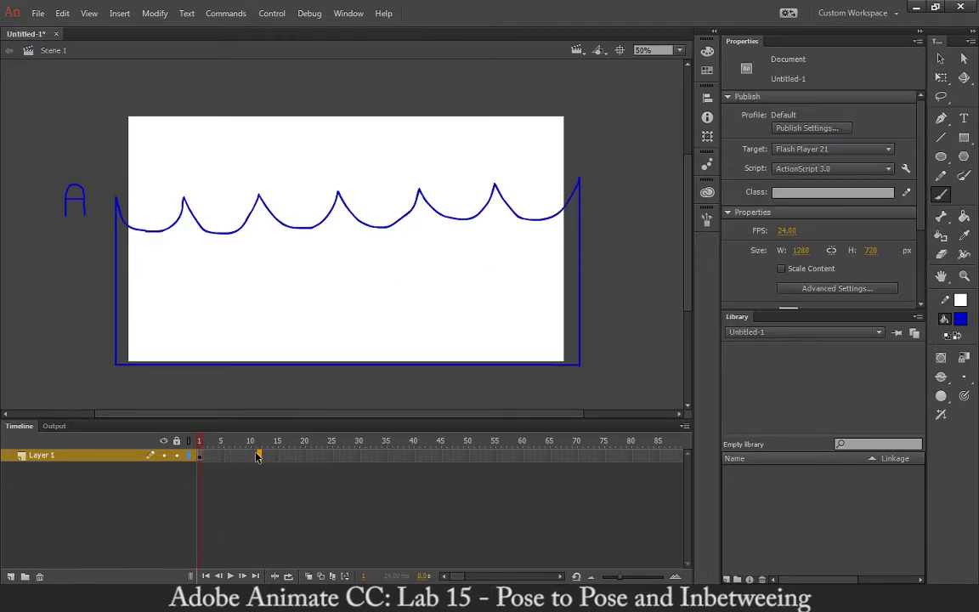
Insert a blank keyframe at frame 12 and turn on onion skinning.
right_click(259, 455)
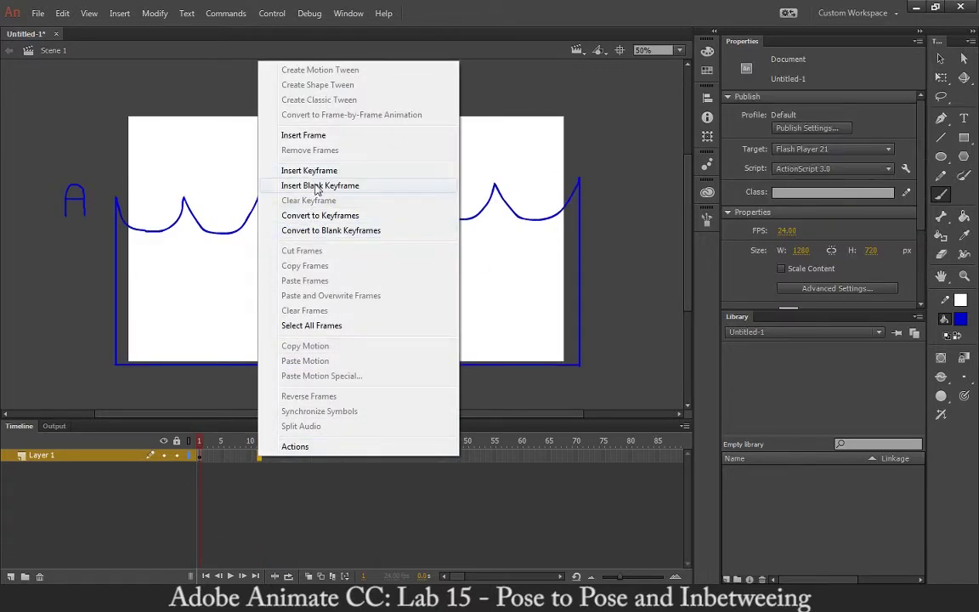
left_click(318, 185)
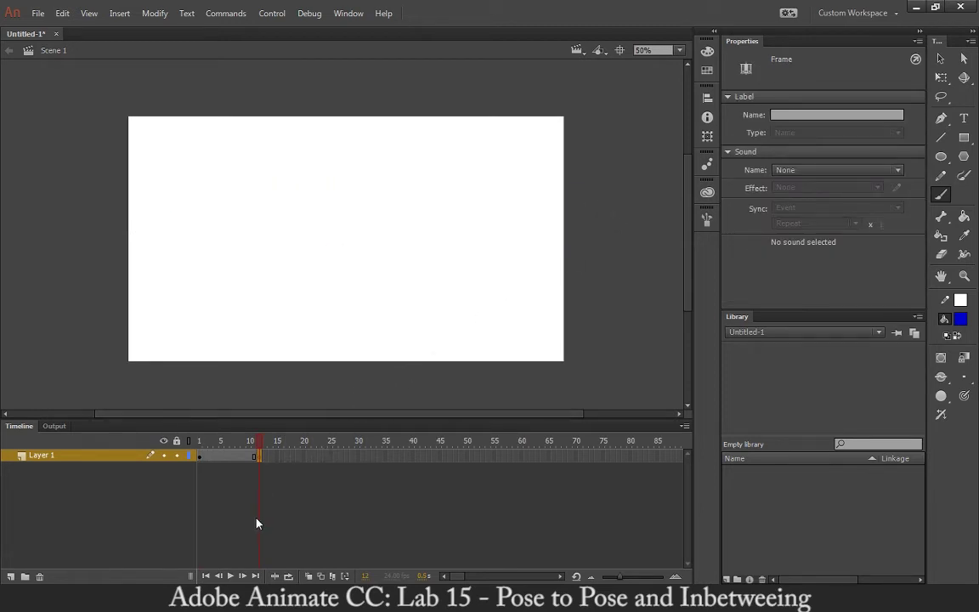
left_click(308, 576)
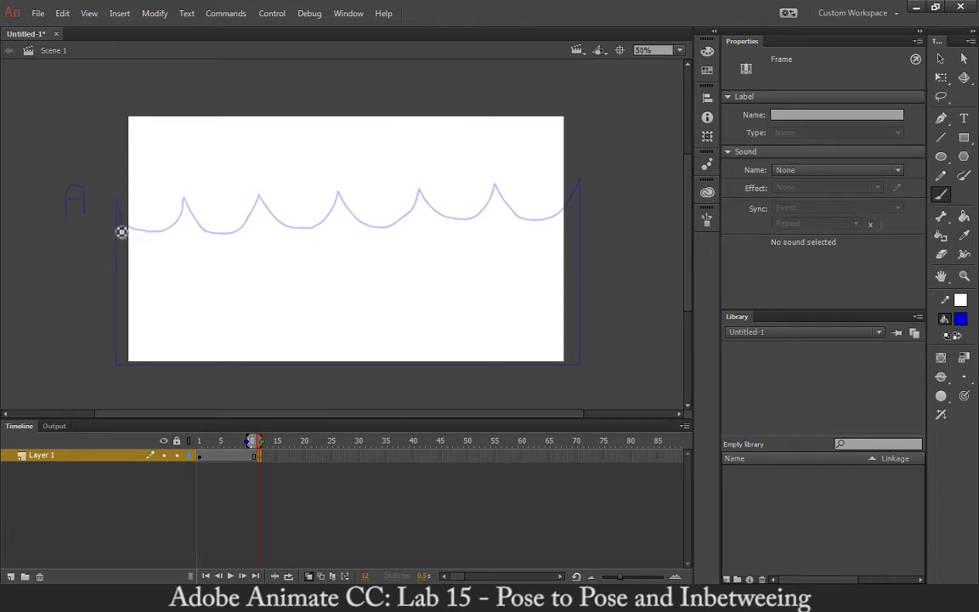
Paint a second closed wave outline on frame 12 with its crests over wave A's troughs, and label it B.
mouse_move(116, 227)
left_mouse_down()
mouse_move(163, 212)
mouse_move(129, 233)
mouse_move(165, 200)
mouse_move(174, 227)
mouse_move(194, 239)
mouse_move(221, 230)
mouse_move(233, 204)
mouse_move(260, 236)
mouse_move(289, 235)
mouse_move(308, 200)
mouse_move(332, 233)
mouse_move(361, 236)
mouse_move(380, 223)
mouse_move(388, 196)
mouse_move(424, 236)
mouse_move(457, 226)
mouse_move(463, 193)
mouse_move(501, 232)
mouse_move(526, 231)
mouse_move(545, 190)
mouse_move(585, 227)
left_mouse_up()
key("ctrl+z")
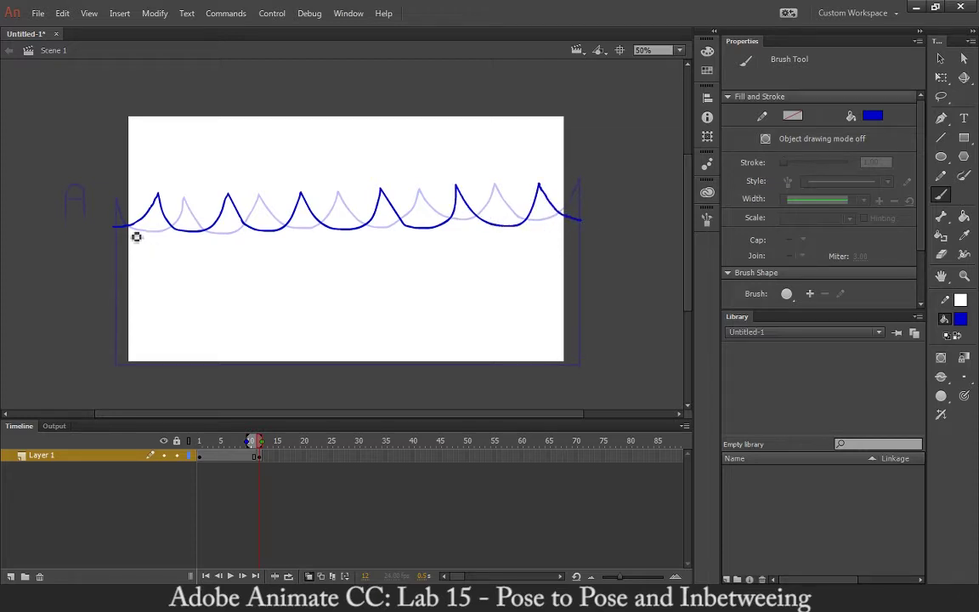
left_click_drag(122, 234, 123, 371)
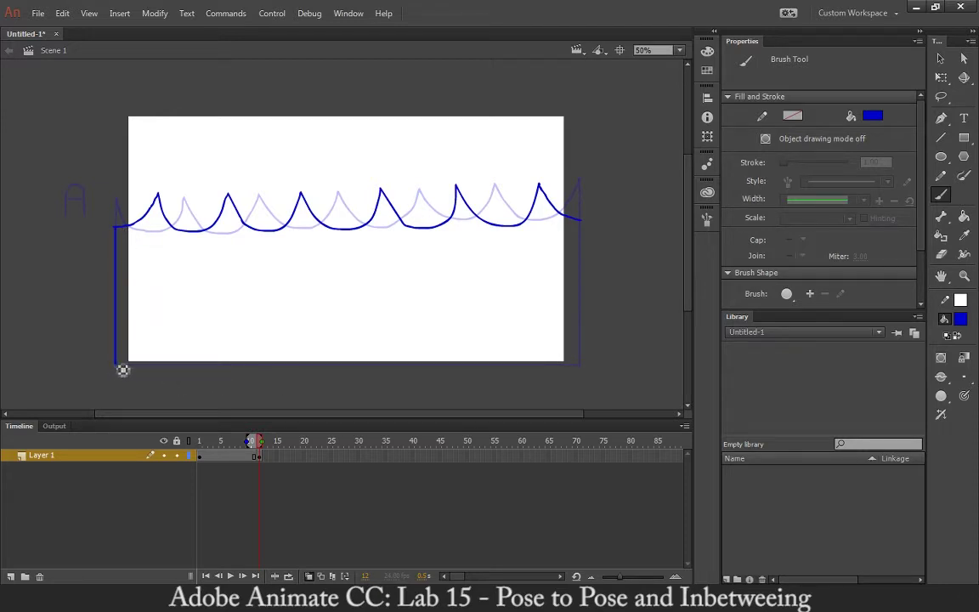
left_click_drag(124, 370, 579, 384)
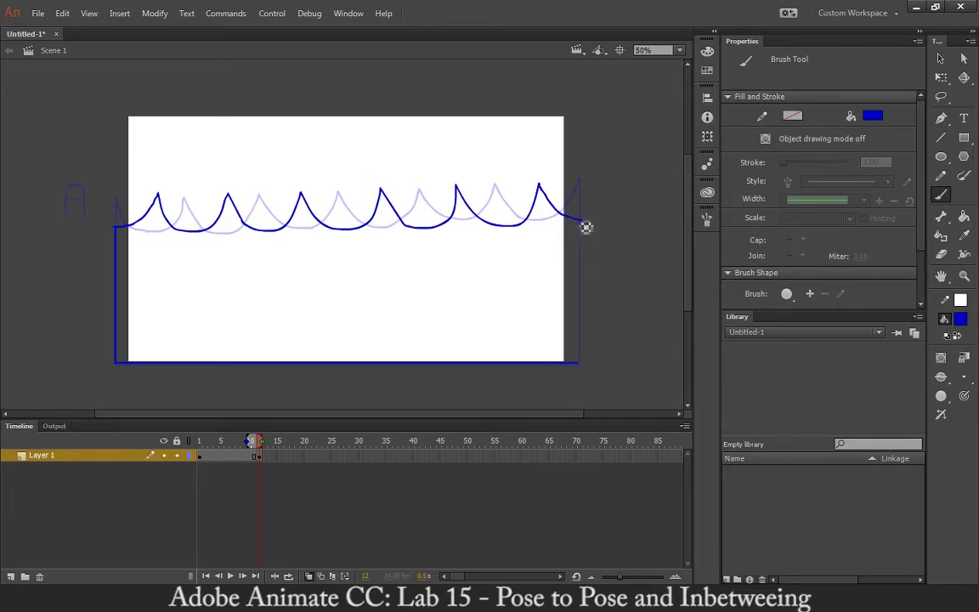
left_click_drag(586, 225, 585, 367)
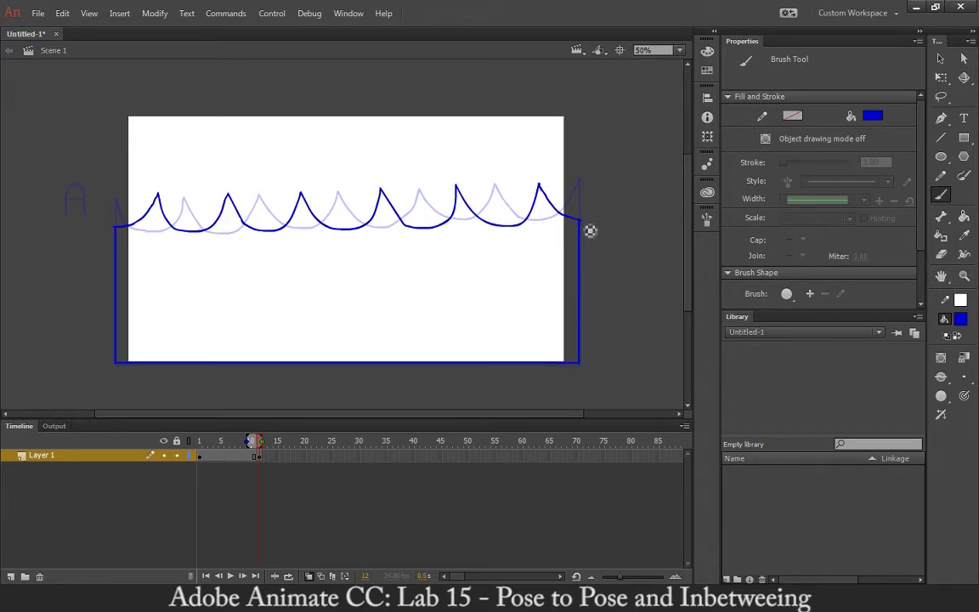
left_click_drag(603, 186, 604, 223)
mouse_move(604, 184)
left_mouse_down()
mouse_move(613, 181)
mouse_move(608, 202)
mouse_move(623, 202)
mouse_move(603, 220)
left_mouse_up()
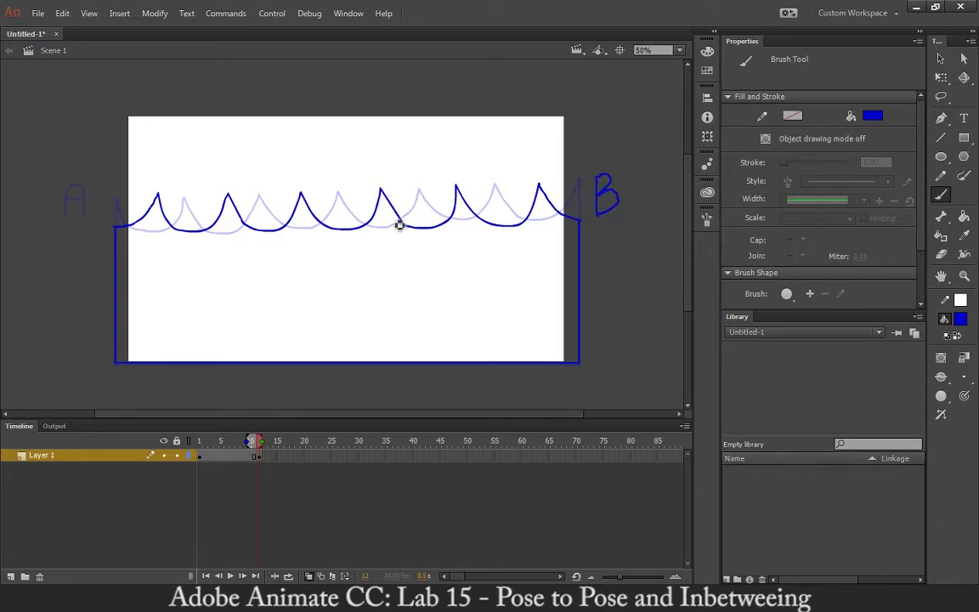
Insert a blank keyframe at frame 6 and extend the onion skin range to cover frames 1 to 12.
left_click(228, 456)
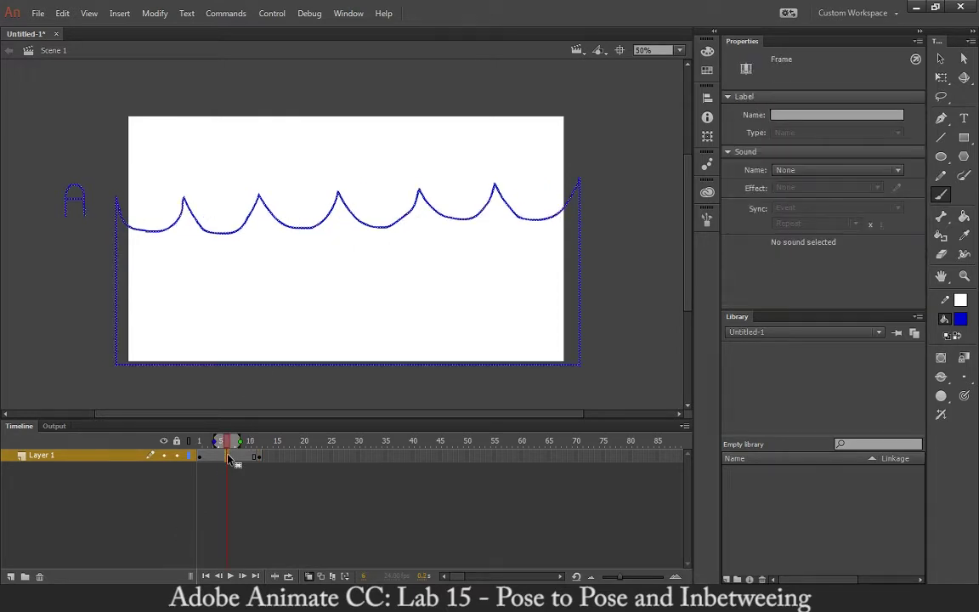
key("F7")
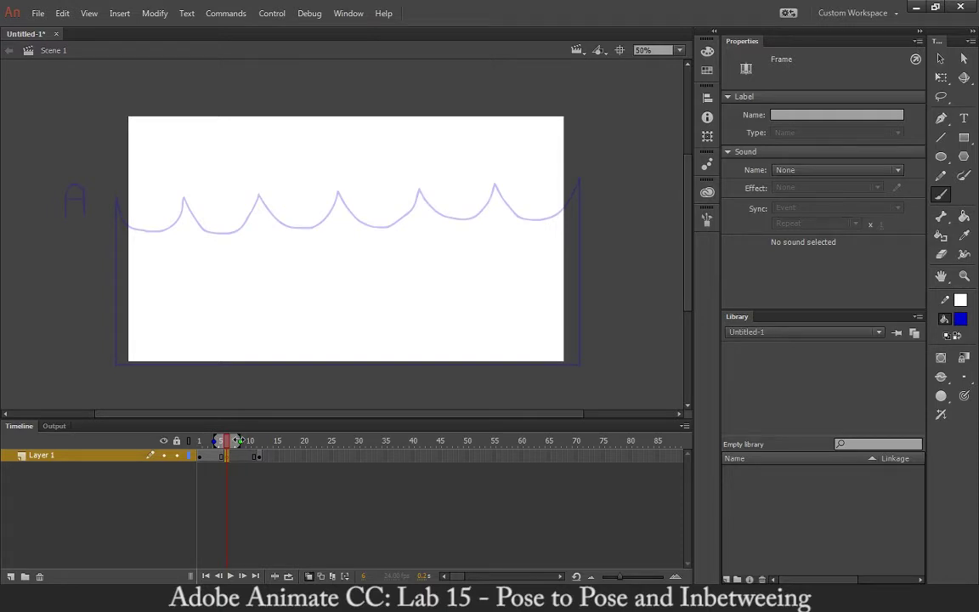
mouse_move(238, 440)
left_mouse_down()
mouse_move(261, 440)
mouse_move(183, 448)
left_mouse_up()
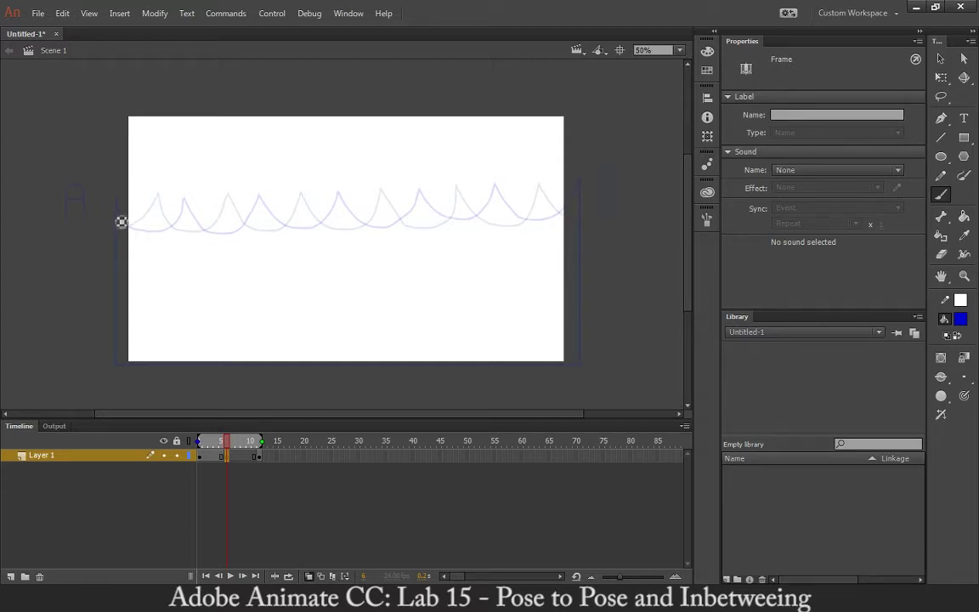
Paint a nearly flat water line midway between waves A and B on frame 6, close it into a box, and mark it X.
mouse_move(115, 213)
left_mouse_down()
mouse_move(580, 215)
mouse_move(585, 236)
left_mouse_up()
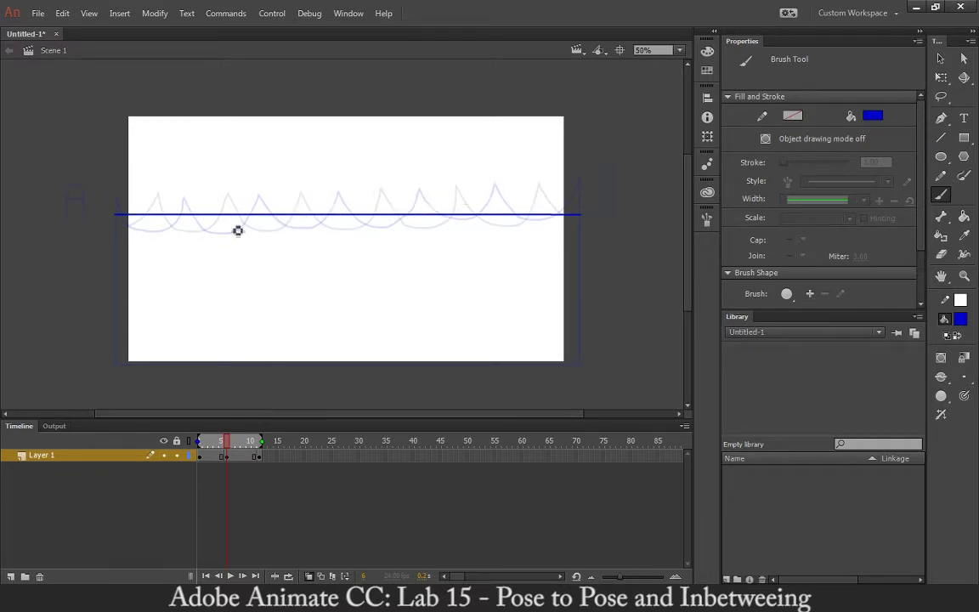
key("ctrl+z")
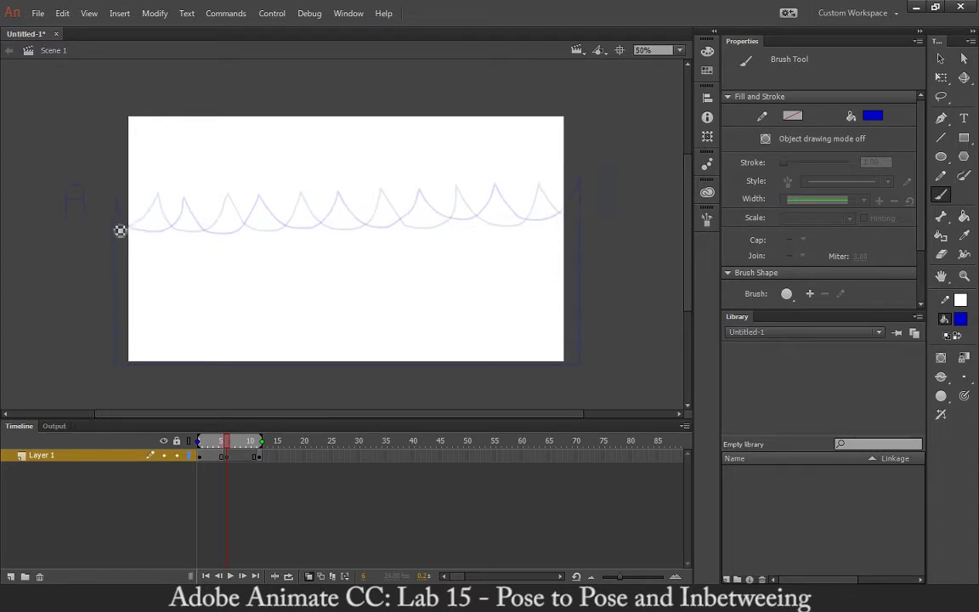
left_click_drag(120, 230, 590, 209)
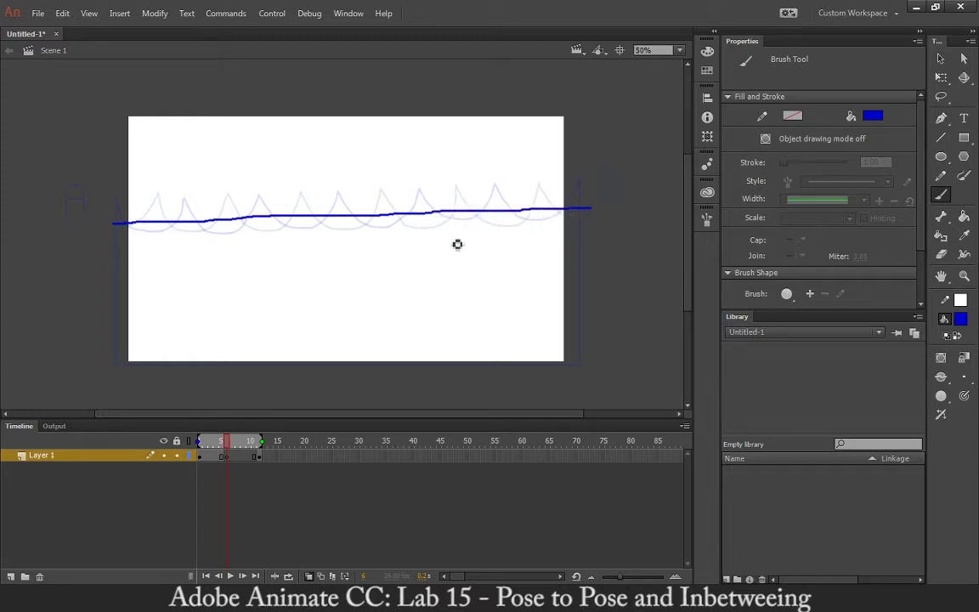
mouse_move(120, 225)
left_mouse_down()
mouse_move(116, 365)
mouse_move(131, 374)
mouse_move(584, 376)
left_mouse_up()
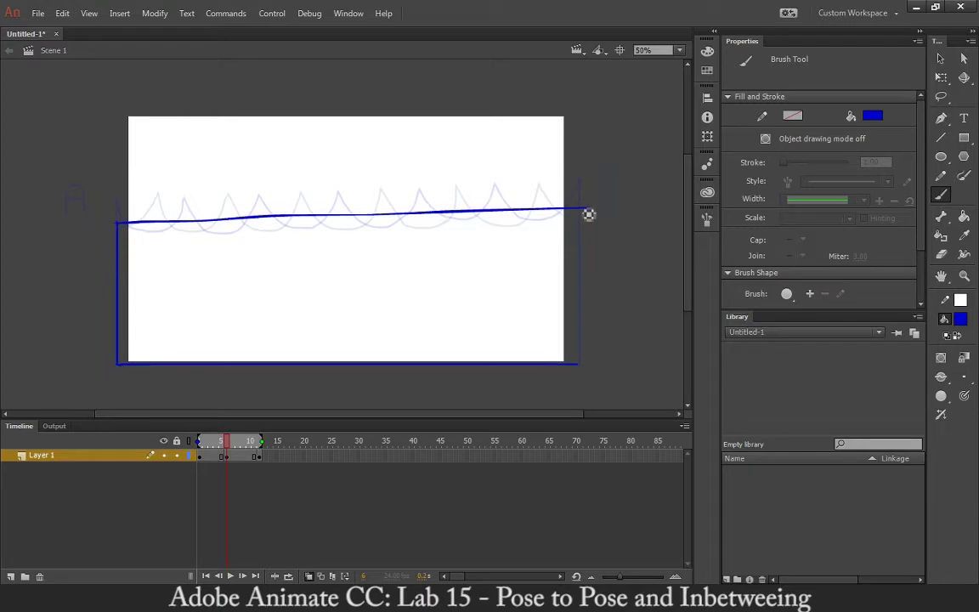
left_click_drag(589, 214, 585, 367)
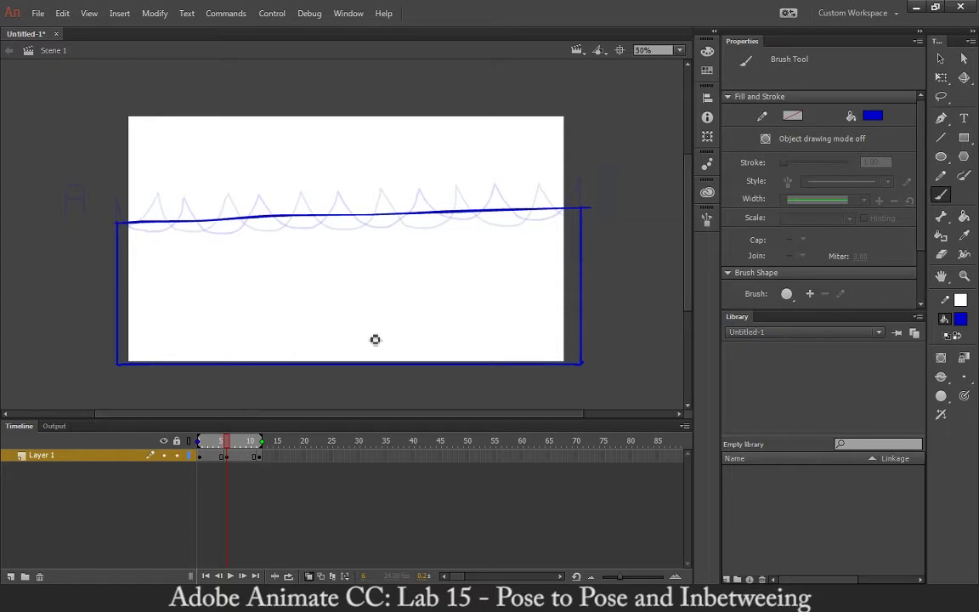
mouse_move(330, 379)
left_mouse_down()
mouse_move(348, 398)
mouse_move(329, 398)
left_mouse_up()
Insert a blank keyframe at frame 2 and try a first stroke of the in-between wave.
left_click(208, 458)
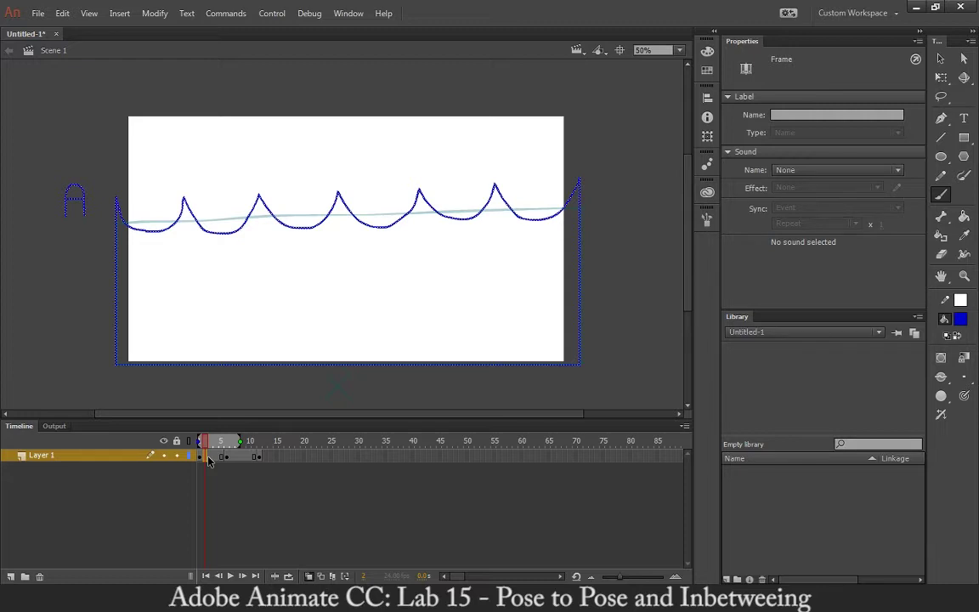
key("Delete")
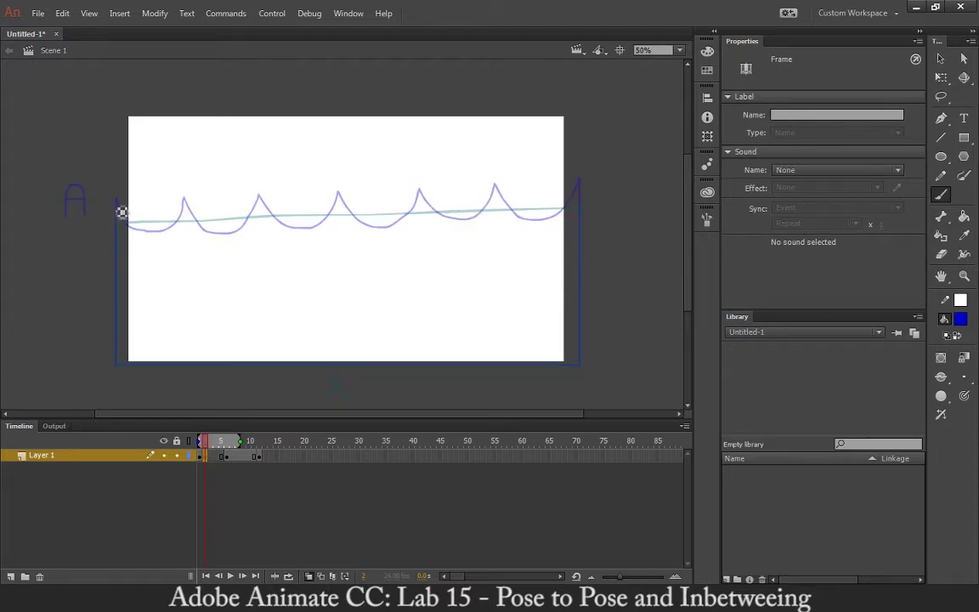
left_click_drag(117, 200, 146, 232)
key("ctrl+z")
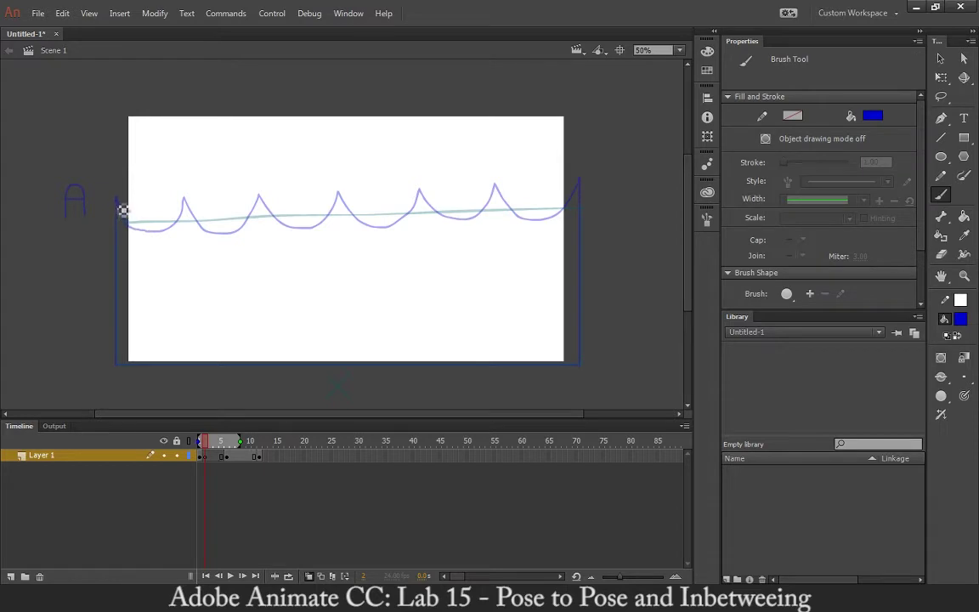
Paint the in-between wave line across the full width on frame 2, with crests slightly lower and troughs slightly higher than wave A.
mouse_move(114, 200)
left_mouse_down()
mouse_move(135, 230)
mouse_move(166, 236)
mouse_move(174, 225)
mouse_move(390, 233)
left_mouse_up()
key("ctrl+1")
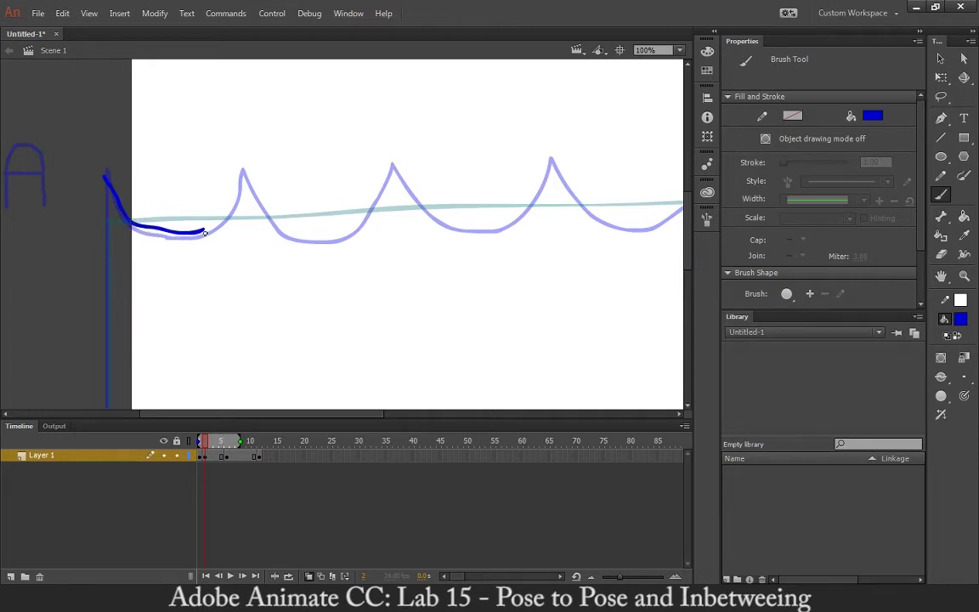
mouse_move(235, 215)
left_mouse_down()
mouse_move(247, 191)
mouse_move(258, 205)
left_mouse_up()
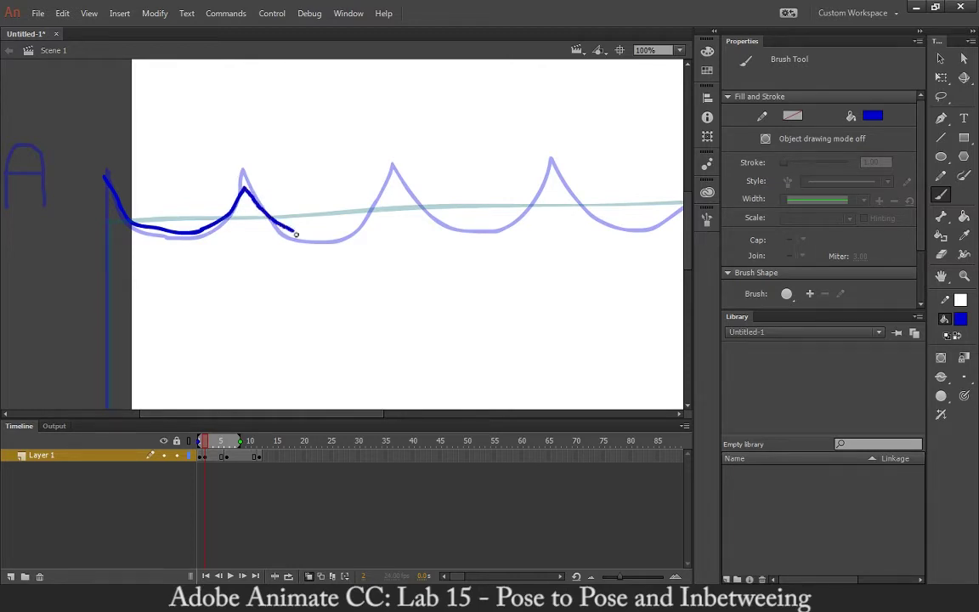
mouse_move(309, 239)
left_mouse_down()
mouse_move(350, 230)
mouse_move(396, 184)
mouse_move(449, 222)
mouse_move(480, 225)
mouse_move(516, 219)
mouse_move(555, 179)
mouse_move(481, 194)
mouse_move(373, 188)
left_mouse_up()
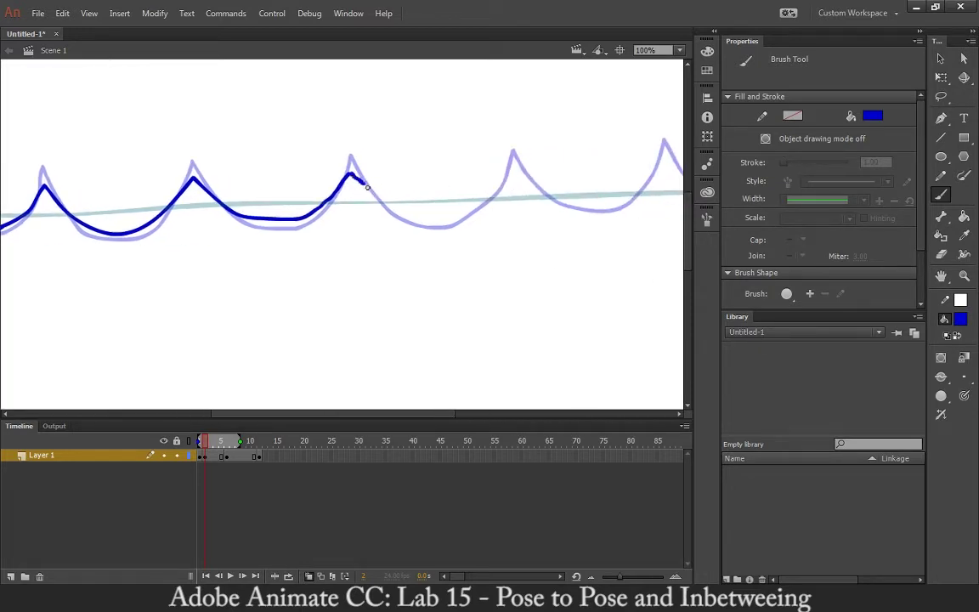
mouse_move(409, 219)
left_mouse_down()
mouse_move(479, 216)
mouse_move(521, 173)
mouse_move(554, 200)
mouse_move(634, 202)
left_mouse_up()
left_click_drag(509, 224, 509, 225)
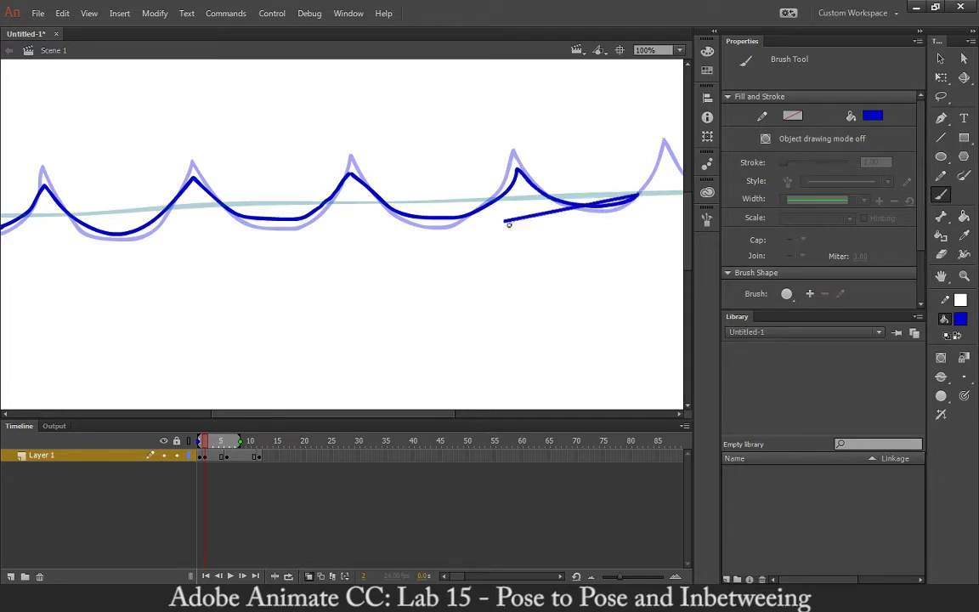
key("ctrl+z")
mouse_move(598, 198)
left_mouse_down()
mouse_move(294, 249)
mouse_move(309, 232)
mouse_move(375, 198)
left_mouse_up()
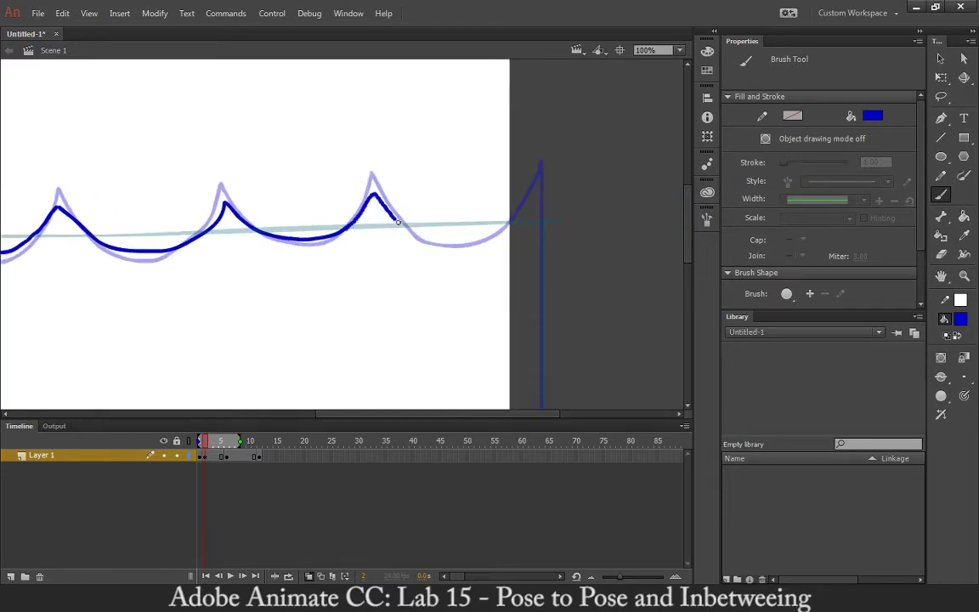
mouse_move(411, 230)
left_mouse_down()
mouse_move(454, 245)
mouse_move(481, 239)
mouse_move(532, 198)
left_mouse_up()
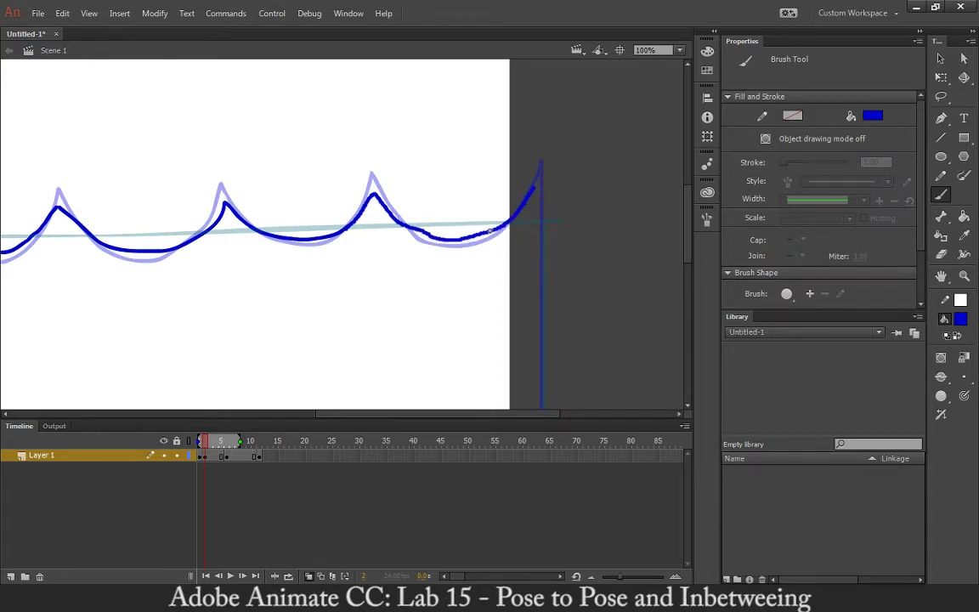
key("ctrl+minus")
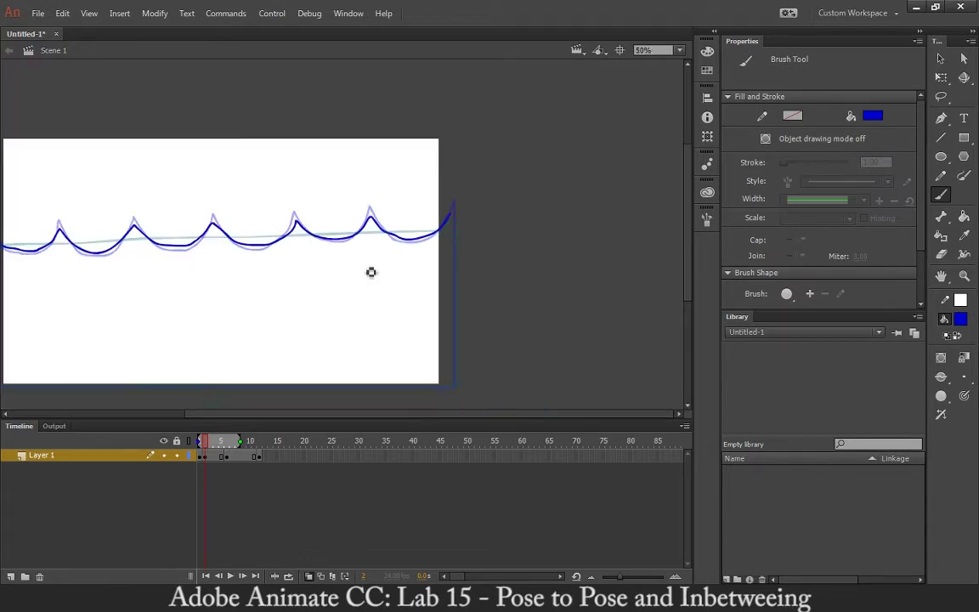
left_click_drag(380, 282, 438, 256)
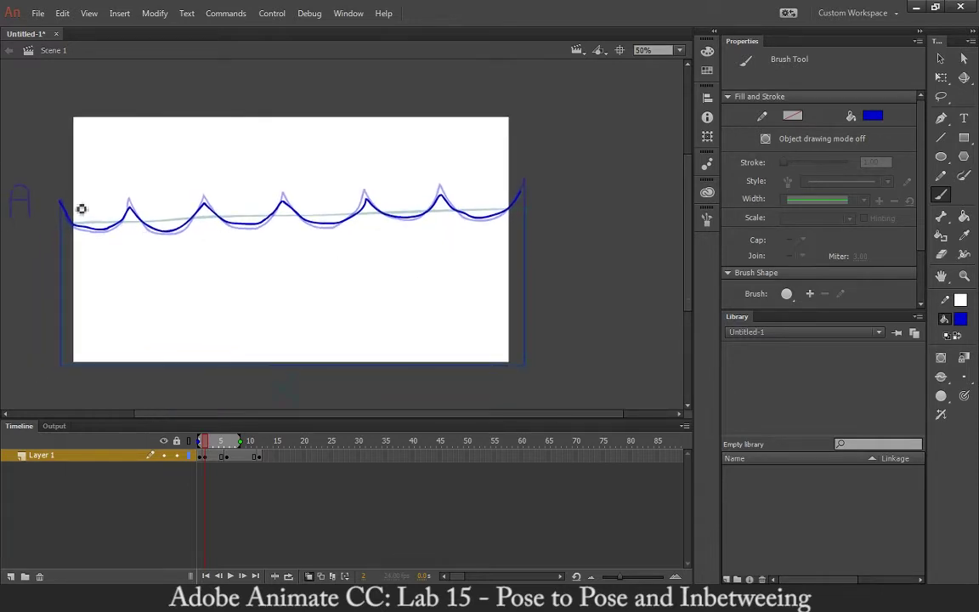
Close the frame 2 wave into a box around the bottom of the stage and insert a blank keyframe at frame 3.
mouse_move(60, 202)
left_mouse_down()
mouse_move(80, 372)
mouse_move(67, 372)
mouse_move(211, 387)
mouse_move(533, 371)
mouse_move(527, 226)
mouse_move(546, 395)
mouse_move(519, 389)
left_mouse_up()
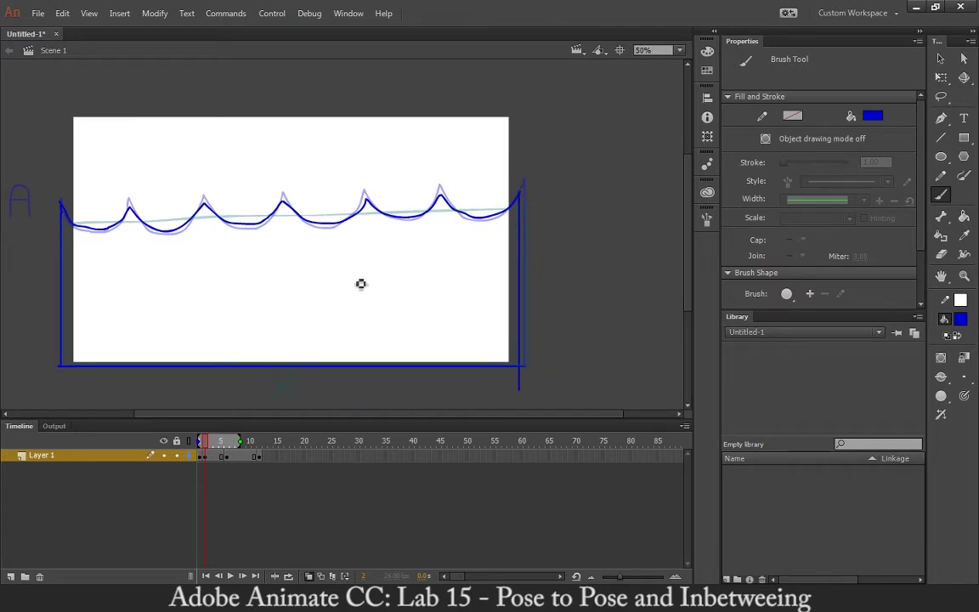
key("F7")
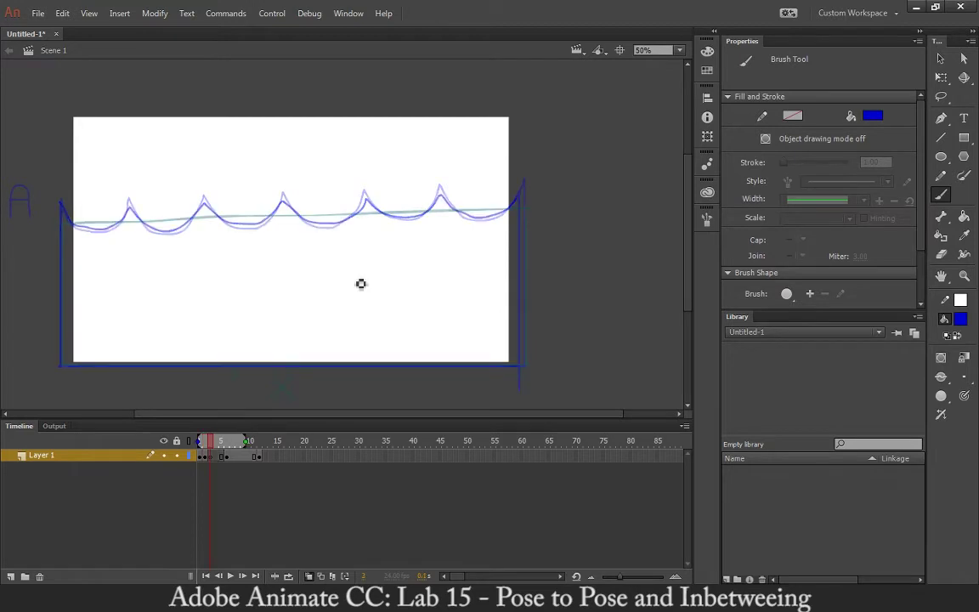
Paint the in-between wave line across the full width on frame 3, with lower crests and shallower troughs than on frame 2.
scroll(253, 272, "up", 2)
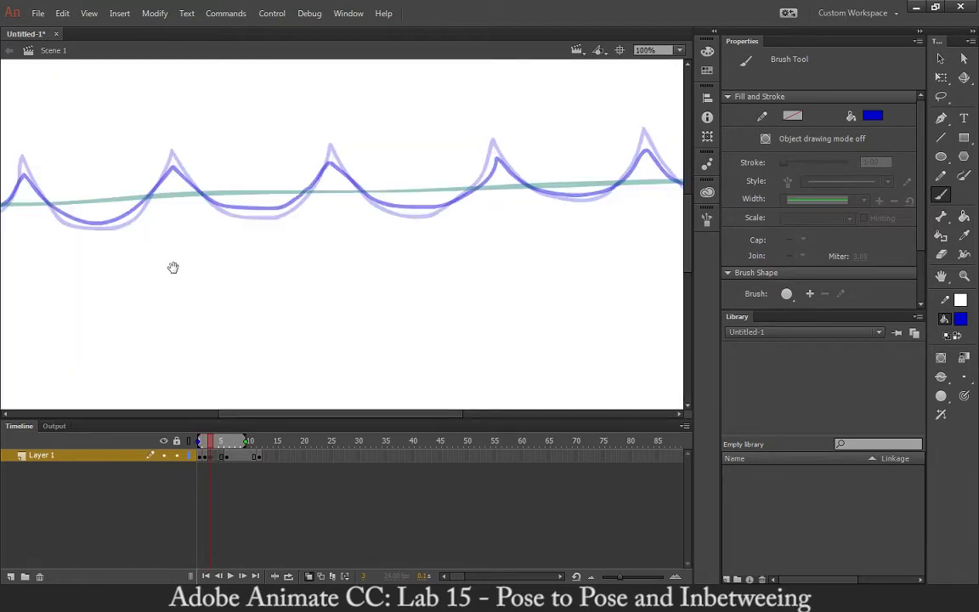
left_click_drag(173, 268, 402, 266)
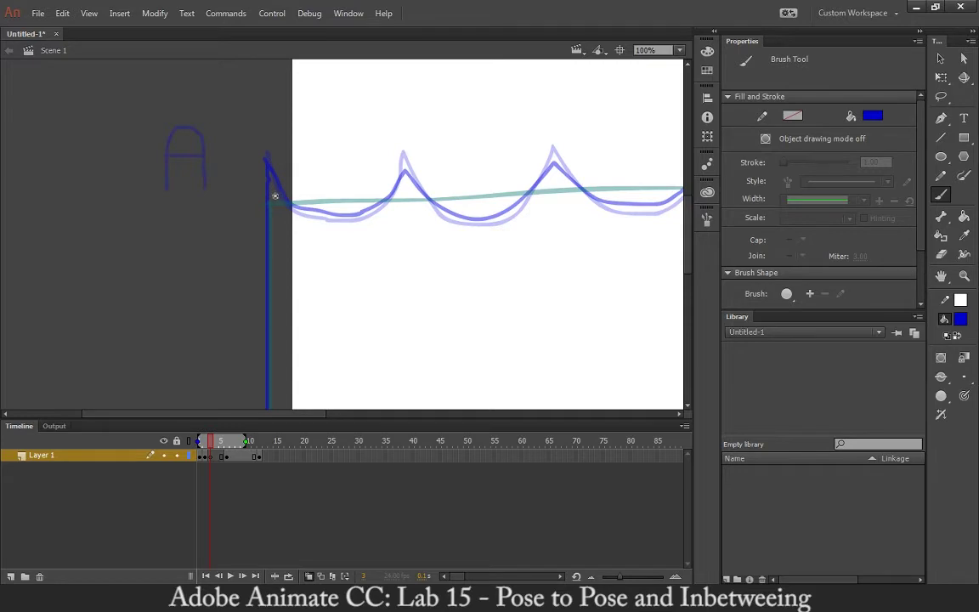
mouse_move(269, 191)
left_mouse_down()
mouse_move(340, 212)
mouse_move(409, 187)
mouse_move(476, 213)
mouse_move(522, 200)
mouse_move(557, 176)
left_mouse_up()
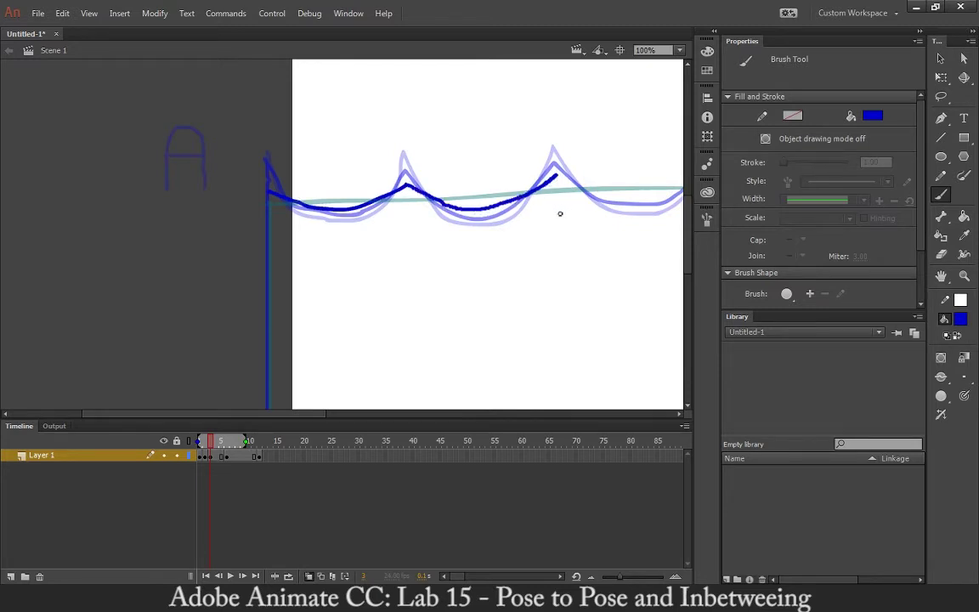
scroll(559, 208, "right", 5)
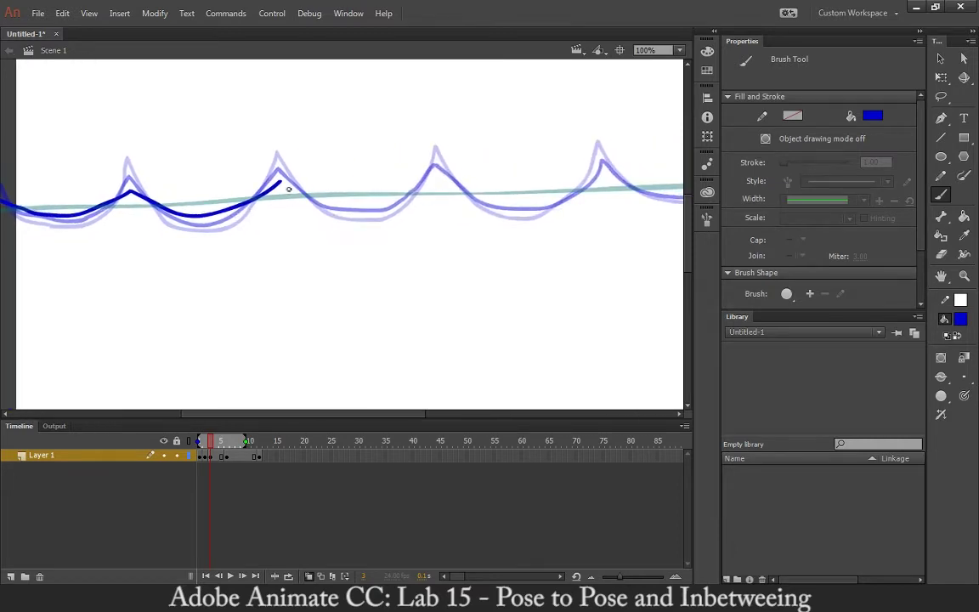
mouse_move(280, 180)
left_mouse_down()
mouse_move(378, 207)
mouse_move(443, 183)
mouse_move(437, 194)
mouse_move(220, 170)
mouse_move(304, 189)
mouse_move(387, 166)
mouse_move(380, 186)
mouse_move(273, 188)
mouse_move(261, 170)
mouse_move(342, 186)
mouse_move(399, 163)
mouse_move(335, 179)
mouse_move(298, 180)
mouse_move(296, 170)
mouse_move(388, 189)
mouse_move(439, 173)
left_mouse_up()
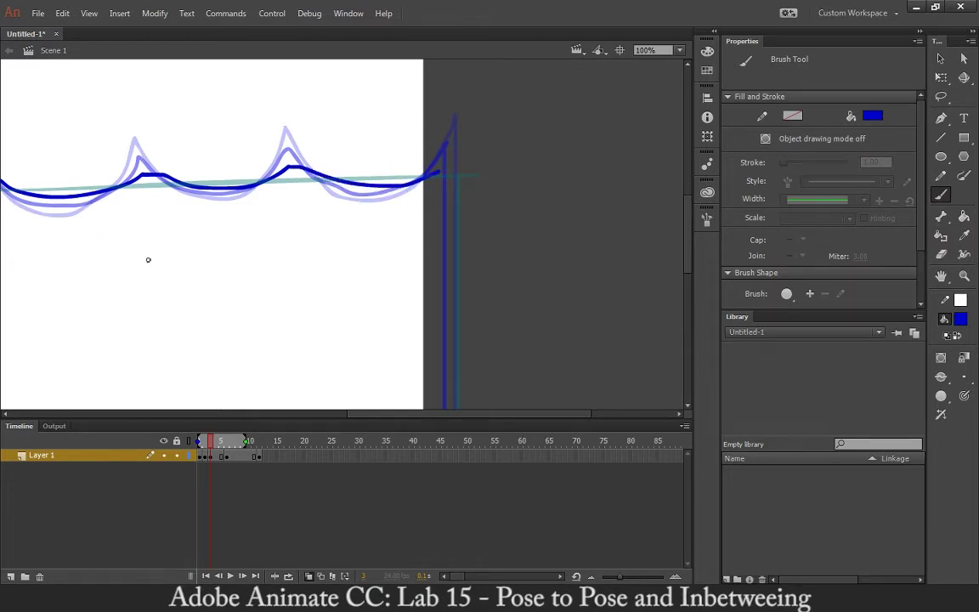
Close the frame 3 wave into a box with side and bottom lines just outside the stage.
key("ctrl+minus")
key("space")
left_click_drag(182, 250, 396, 240)
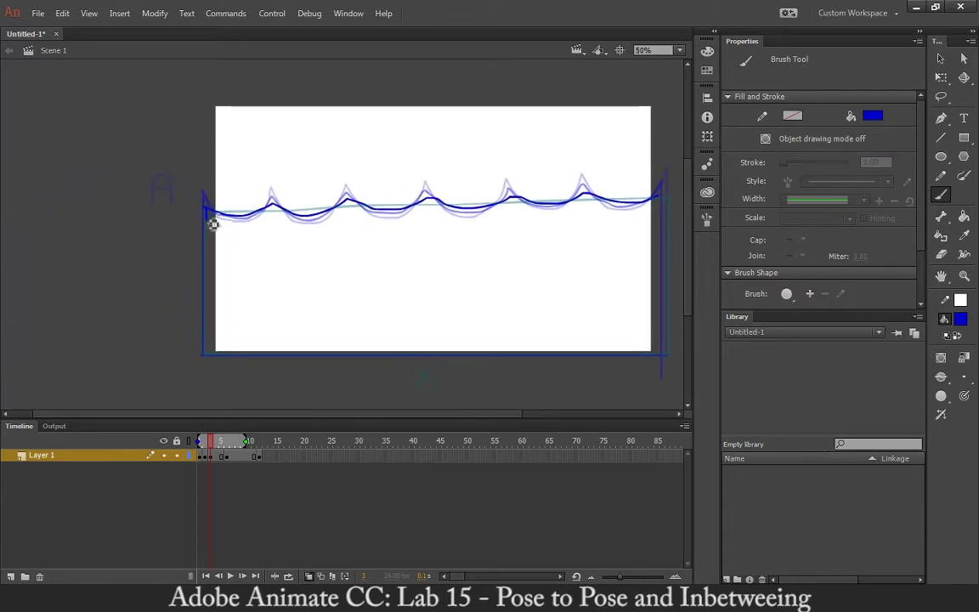
left_click_drag(211, 223, 205, 331)
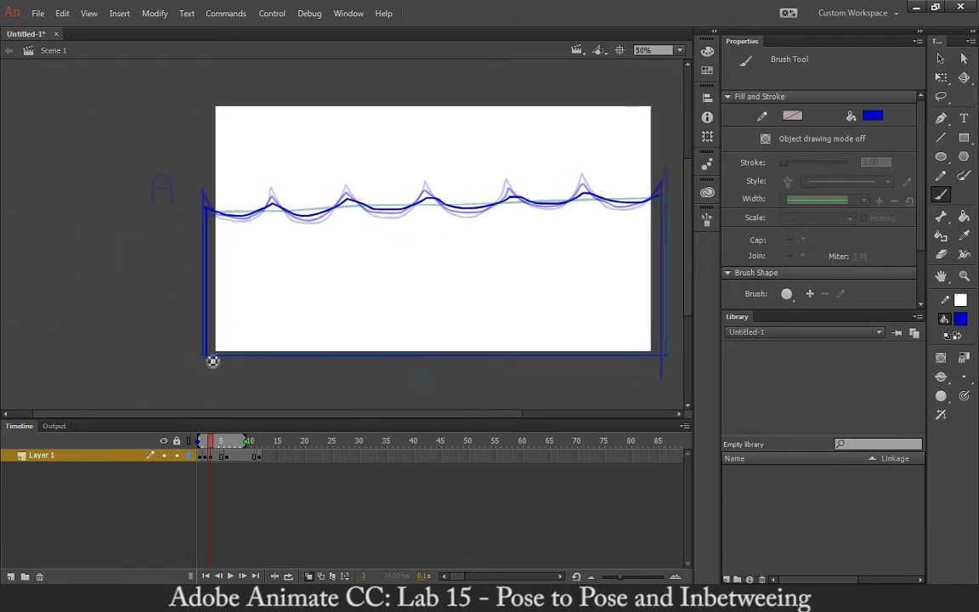
left_click_drag(214, 363, 668, 374)
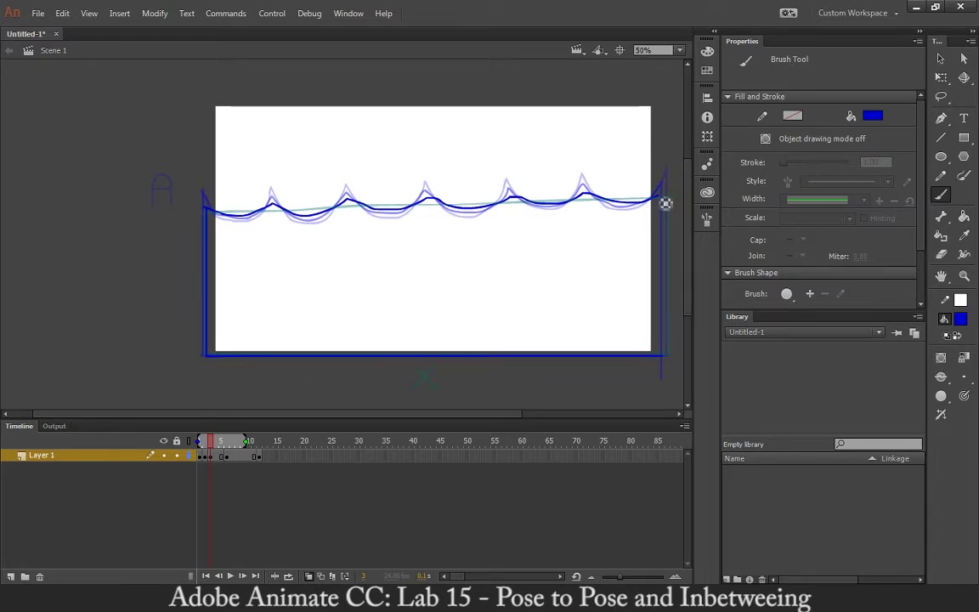
left_click_drag(666, 202, 675, 357)
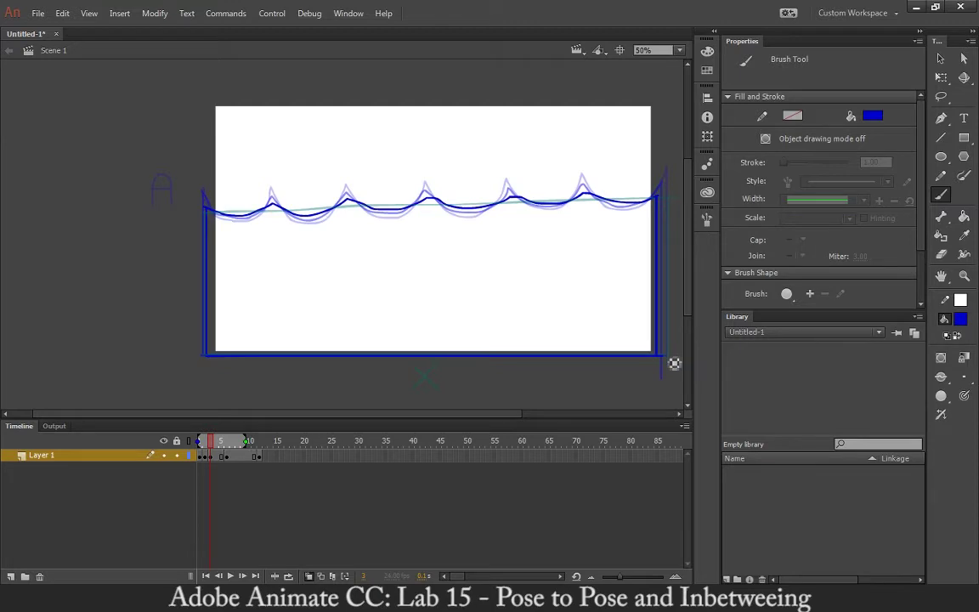
Insert a blank keyframe at frame 4 and paint the first trough and crest of a flatter in-between wave from the stage's left edge.
key("ctrl+1")
key("space")
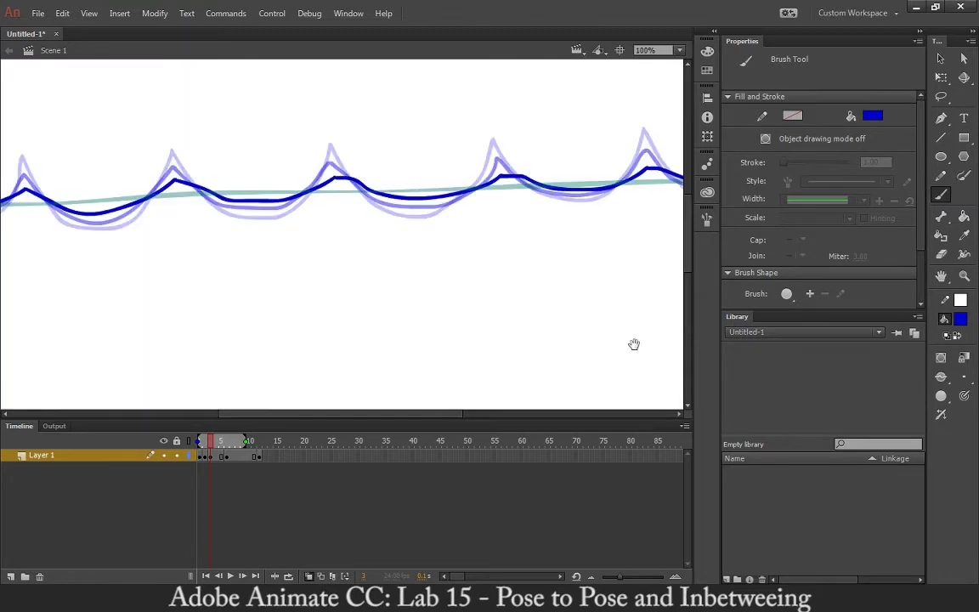
left_click_drag(243, 231, 435, 267)
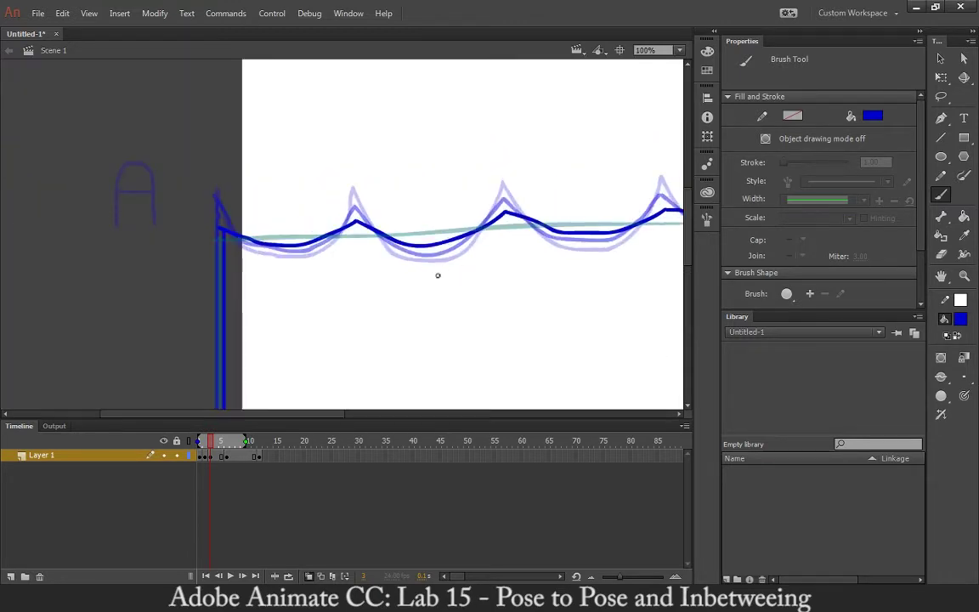
key(".")
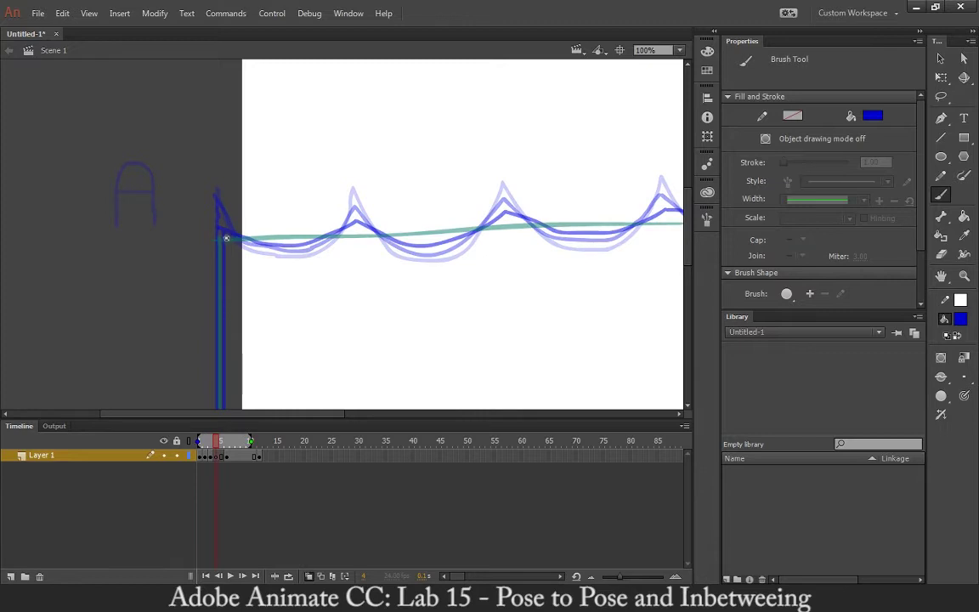
left_click_drag(218, 226, 281, 247)
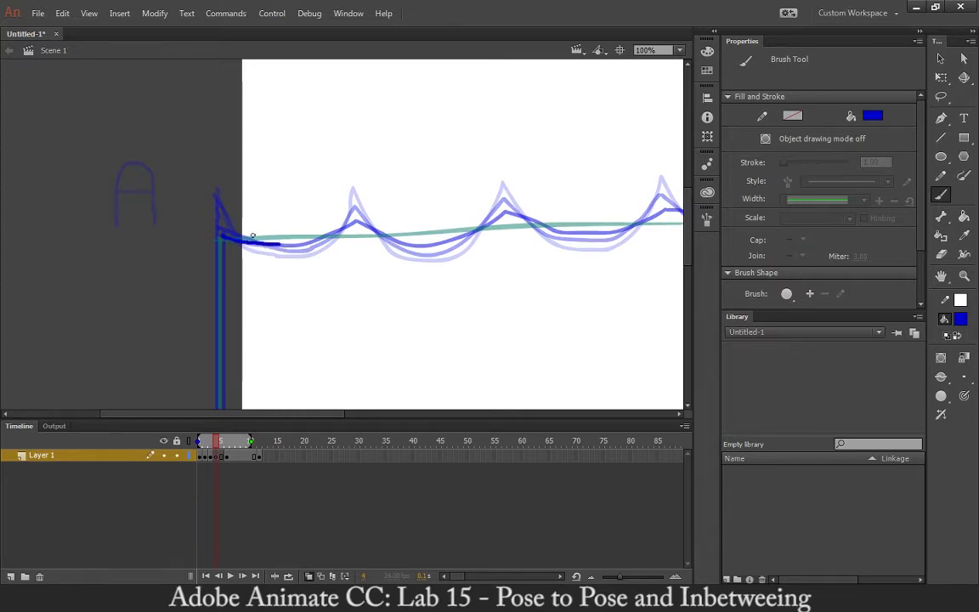
key("ctrl+z")
mouse_move(218, 228)
left_mouse_down()
mouse_move(283, 244)
mouse_move(357, 232)
mouse_move(405, 244)
left_mouse_up()
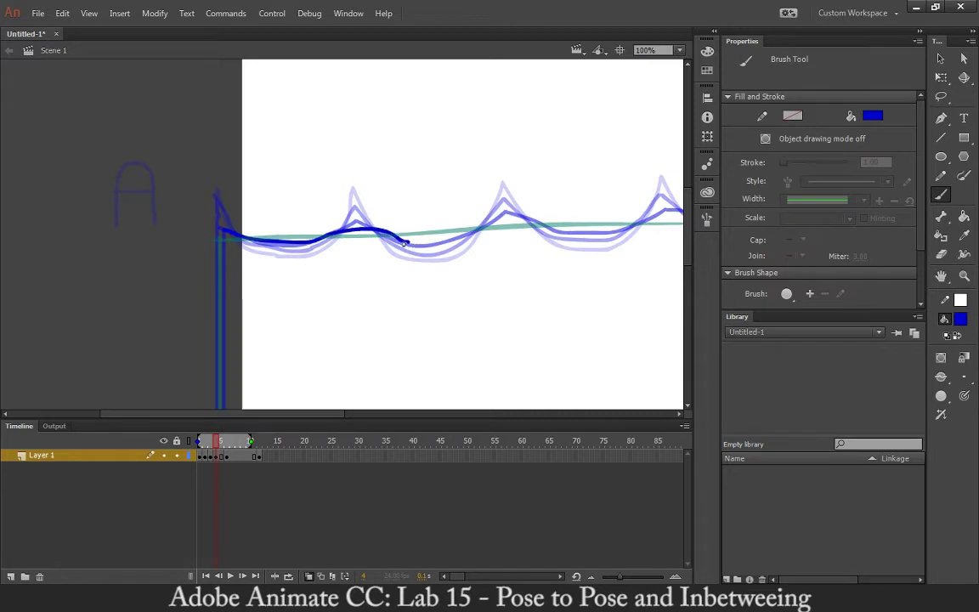
Erase the rough end of the frame 4 stroke past the first crest and delete the leftover piece.
key("e")
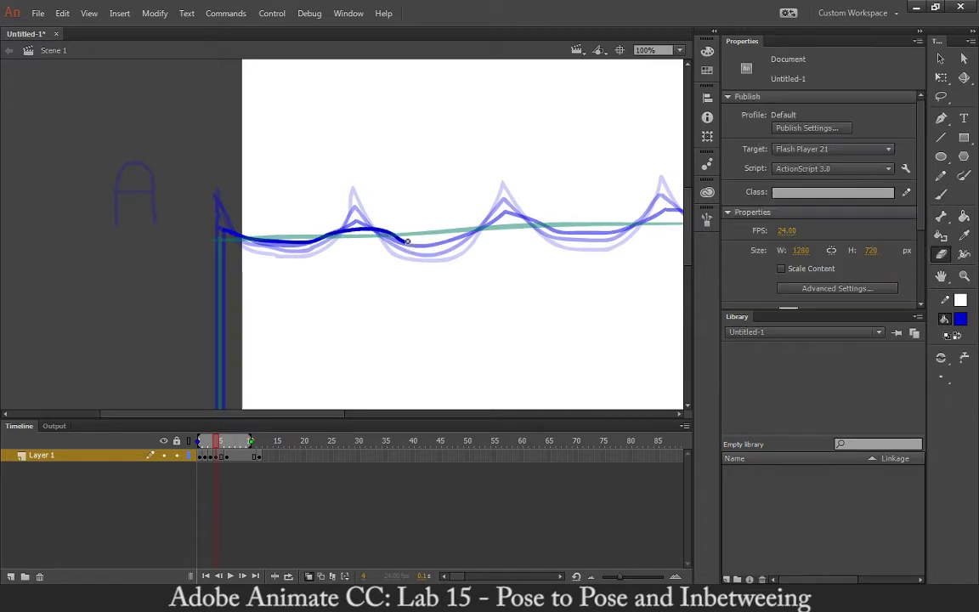
left_click_drag(405, 240, 398, 246)
key("v")
left_click(407, 243)
key("Delete")
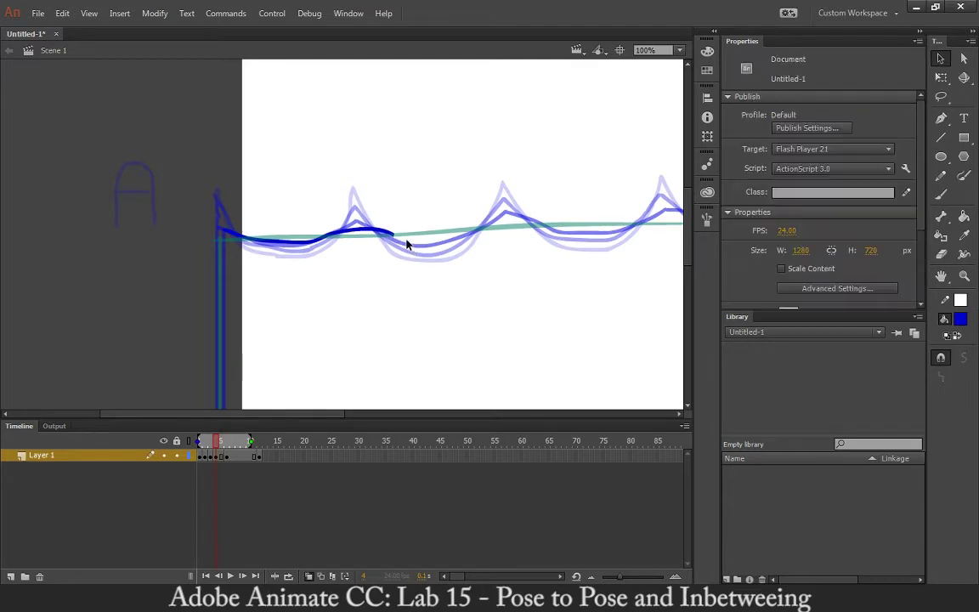
Continue the frame 4 wave line past the stage's right edge, keeping it between the frame 3 wave and flat pose X.
key("b")
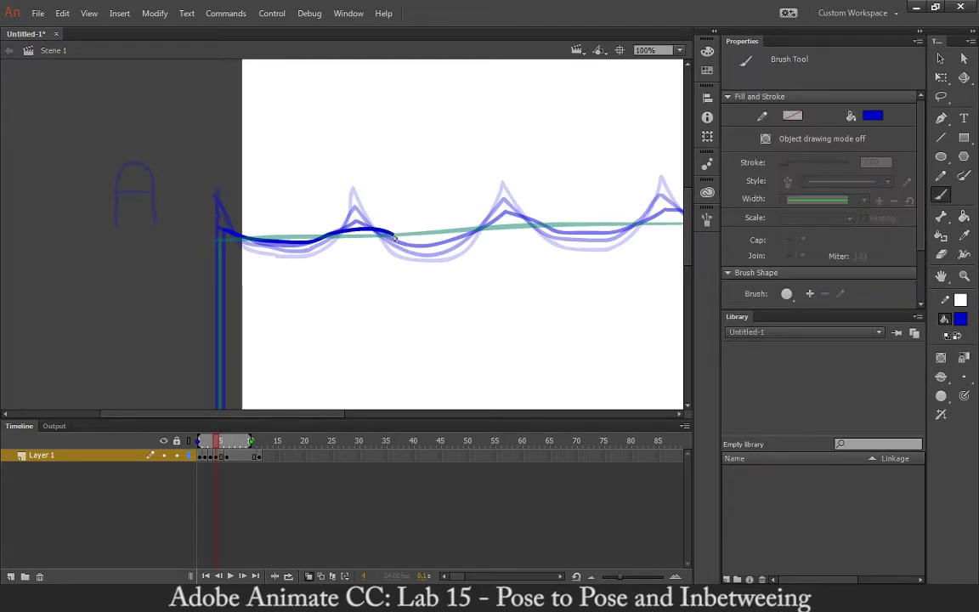
mouse_move(406, 243)
left_mouse_down()
mouse_move(516, 224)
mouse_move(620, 231)
mouse_move(498, 263)
mouse_move(431, 261)
mouse_move(497, 227)
left_mouse_up()
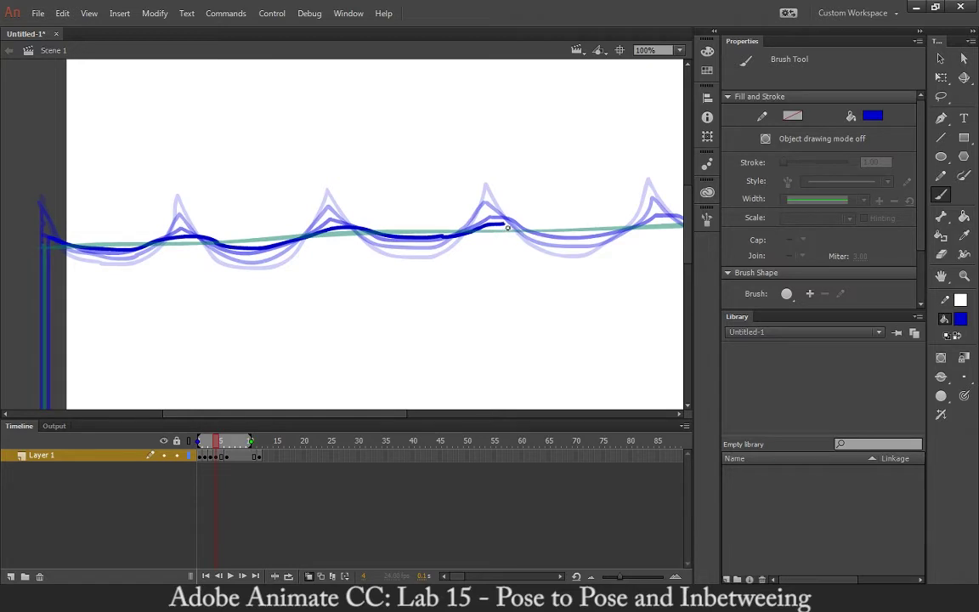
mouse_move(507, 228)
left_mouse_down()
mouse_move(553, 238)
mouse_move(631, 231)
mouse_move(415, 258)
left_mouse_up()
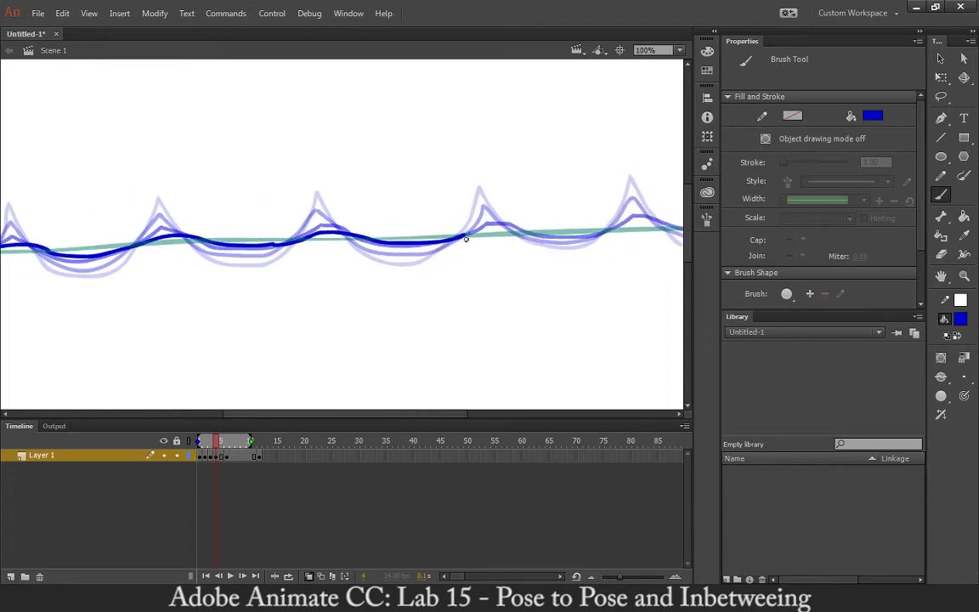
left_click_drag(466, 239, 541, 236)
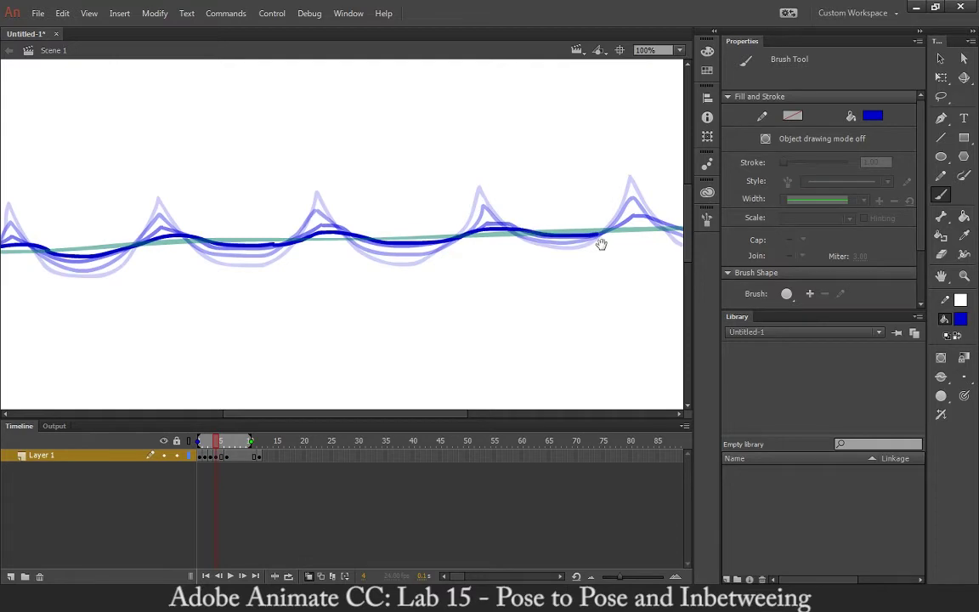
mouse_move(601, 243)
left_mouse_down()
mouse_move(432, 258)
mouse_move(476, 234)
mouse_move(537, 247)
mouse_move(612, 240)
left_mouse_up()
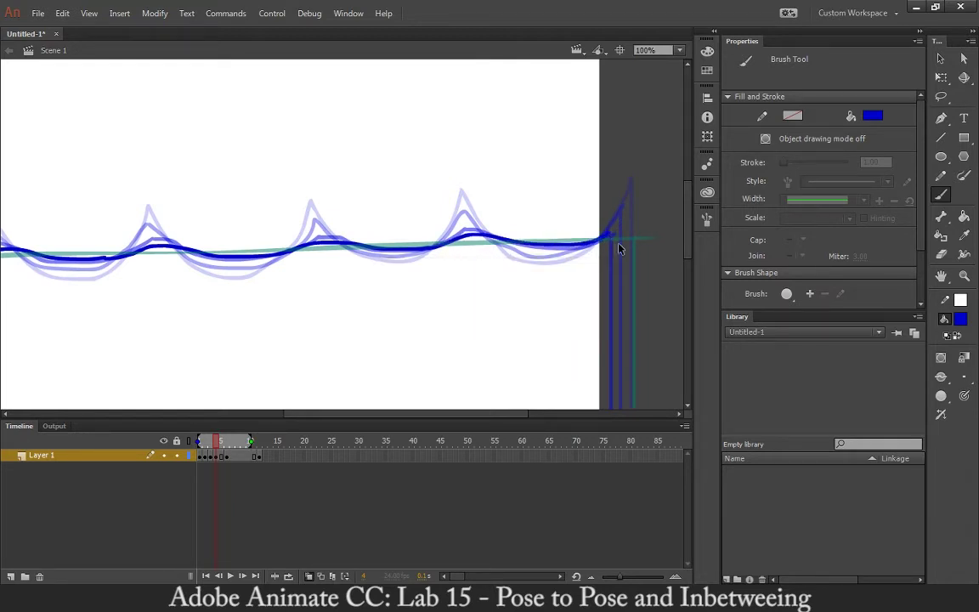
Close the frame 4 wave into a box with onion skinning turned off, and turn onion skinning back on.
key("ctrl+minus")
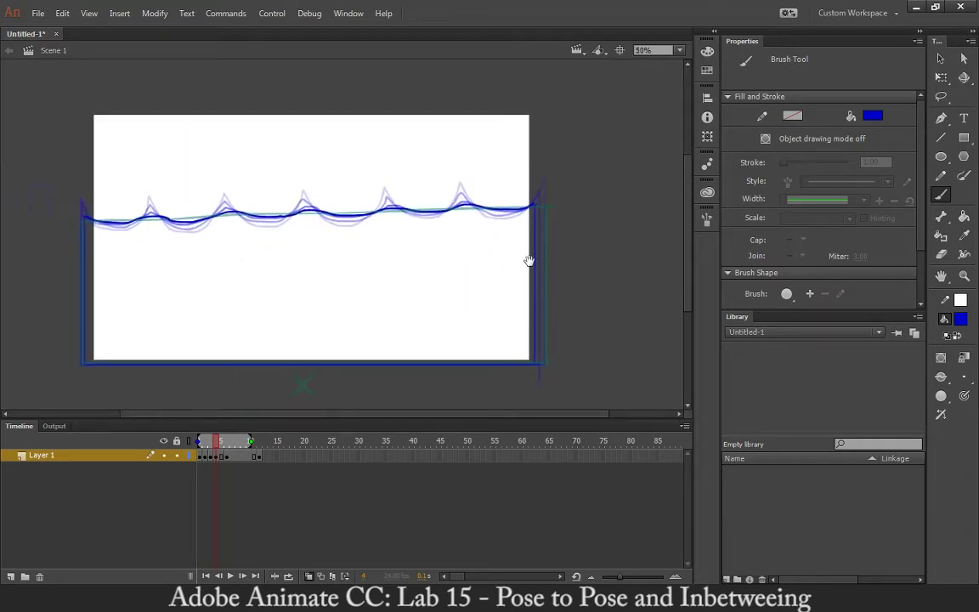
left_click(309, 576)
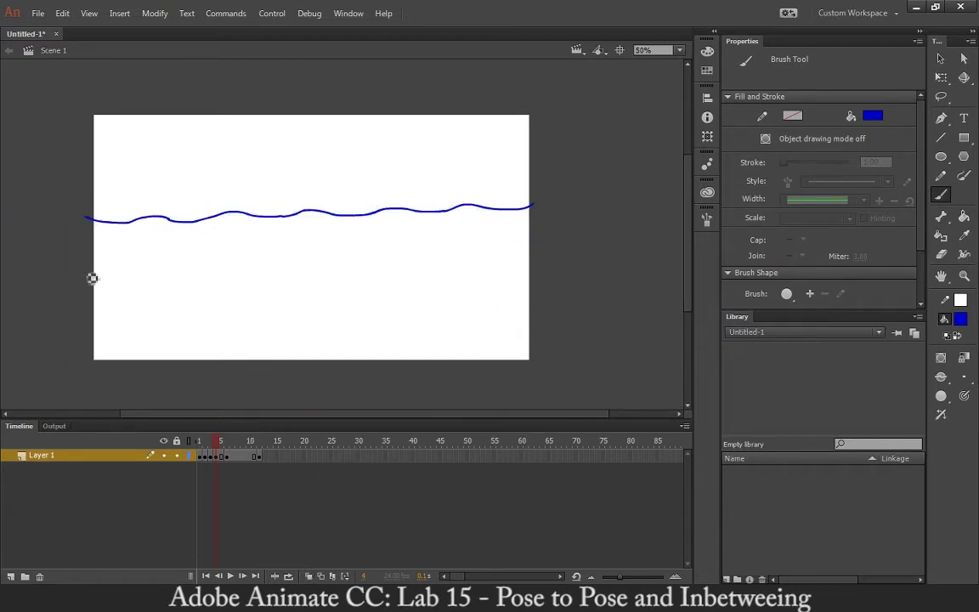
mouse_move(94, 222)
left_mouse_down()
mouse_move(98, 374)
mouse_move(537, 378)
mouse_move(556, 272)
mouse_move(553, 210)
left_mouse_up()
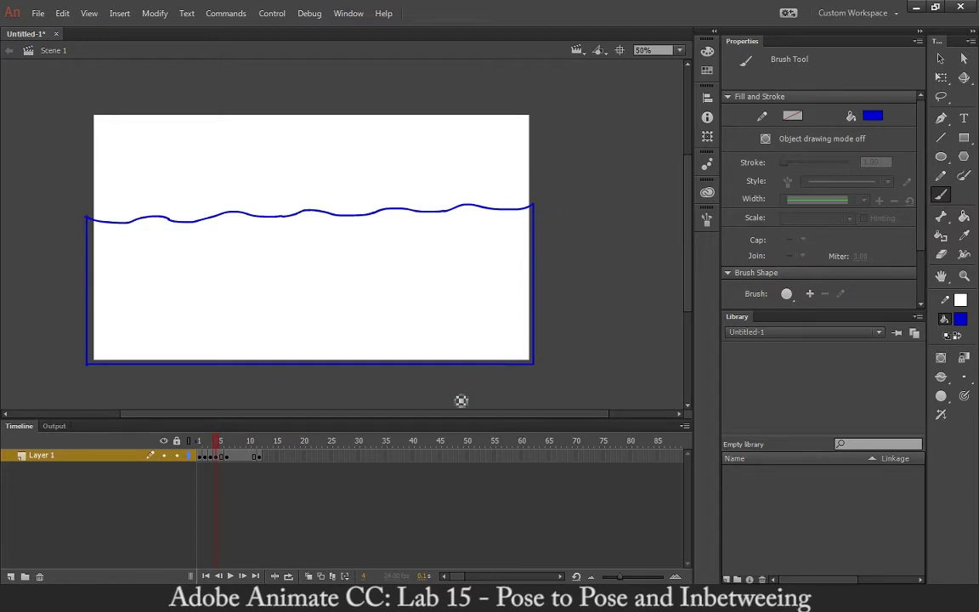
left_click(309, 577)
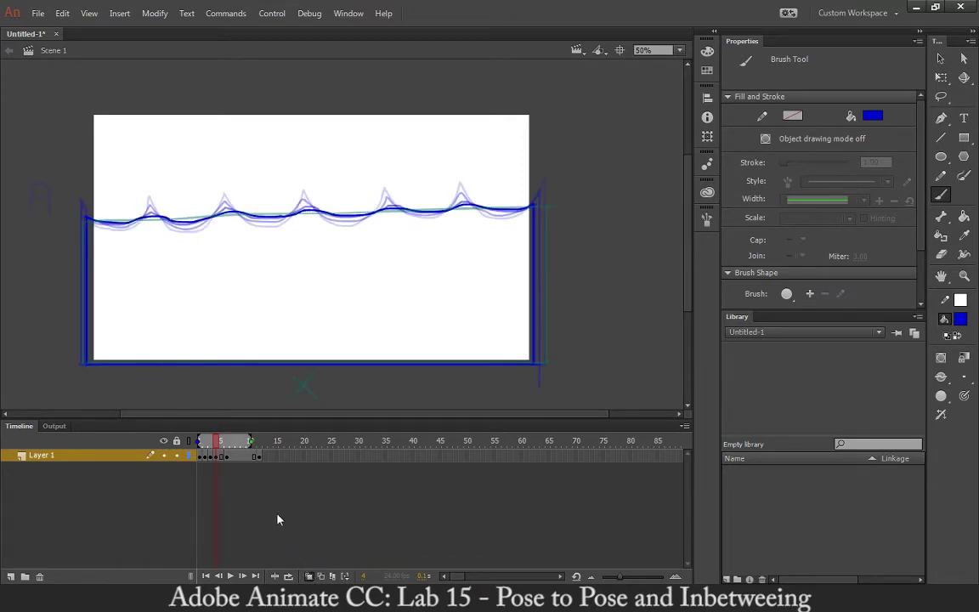
Insert a blank keyframe at frame 5 and paint a nearly flat wave line across the full width between frame 4 and pose X.
key("period")
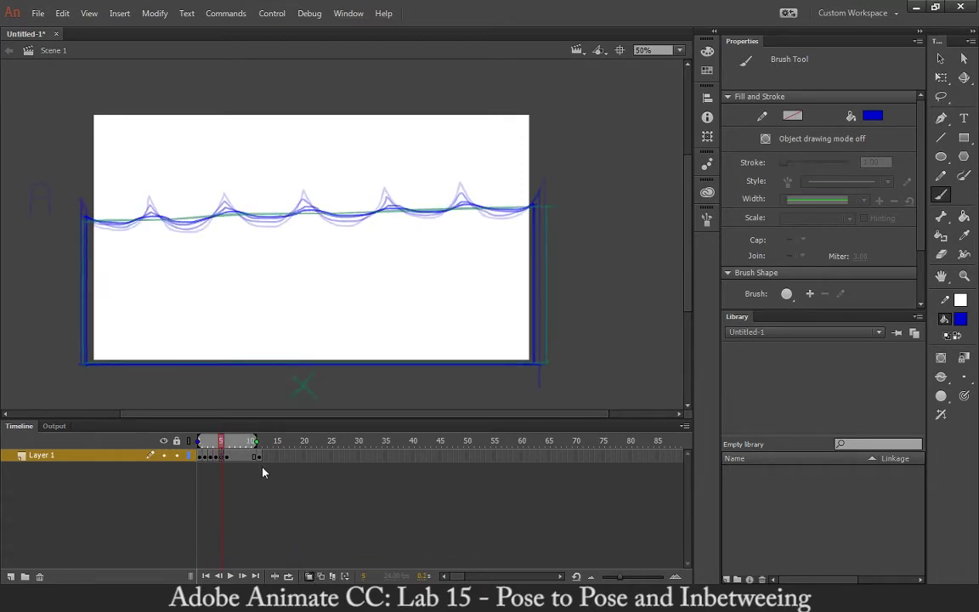
key("ctrl+equal")
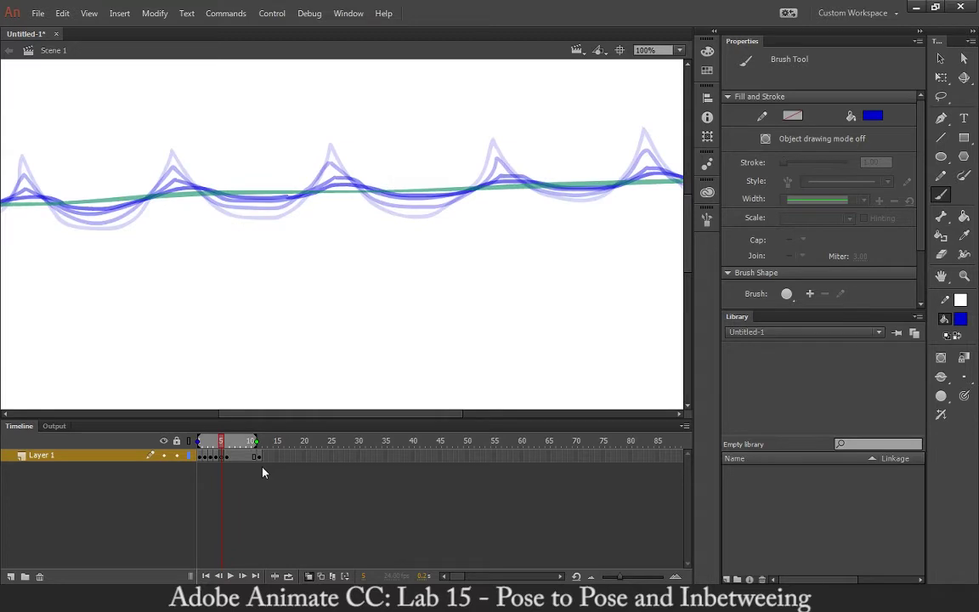
scroll(295, 219, "left", 5)
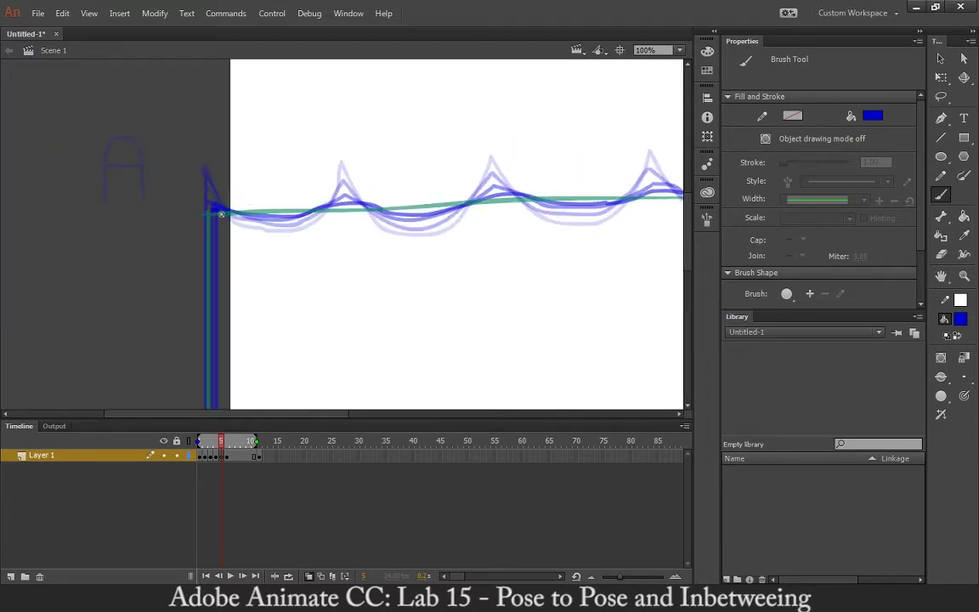
left_click_drag(221, 214, 337, 209)
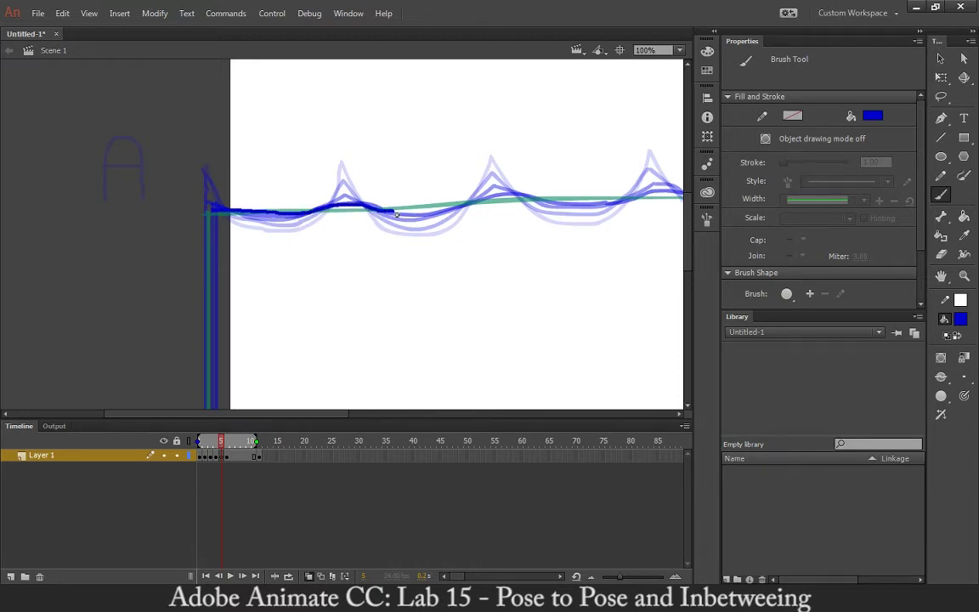
mouse_move(396, 215)
left_mouse_down()
mouse_move(503, 198)
mouse_move(619, 204)
mouse_move(457, 238)
mouse_move(405, 225)
mouse_move(566, 225)
mouse_move(367, 267)
mouse_move(383, 256)
mouse_move(370, 250)
mouse_move(399, 243)
mouse_move(605, 248)
mouse_move(409, 249)
mouse_move(498, 238)
left_mouse_up()
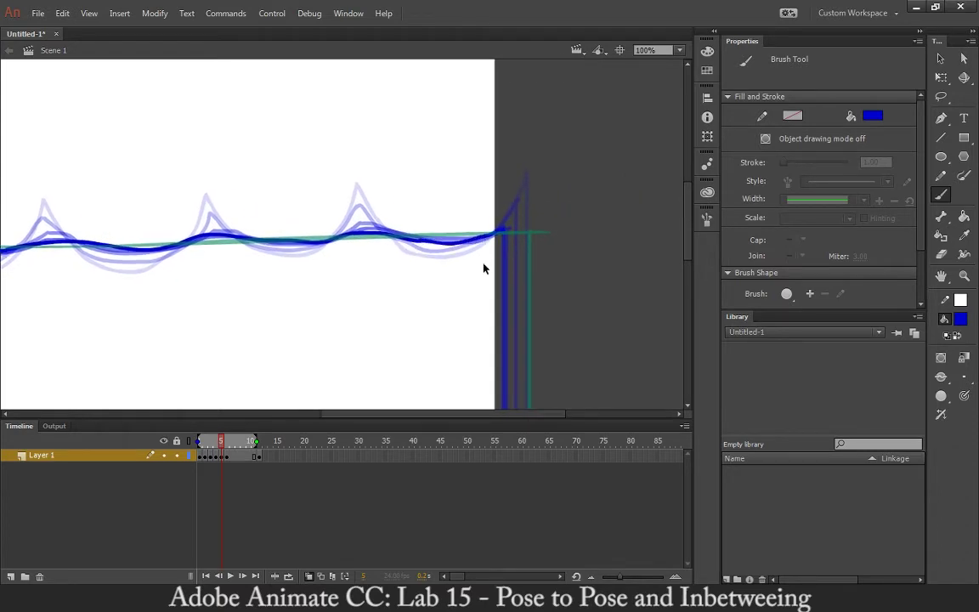
Turn off onion skinning and close the frame 5 wave into a box around the bottom of the stage.
key("ctrl+minus")
left_click_drag(394, 269, 497, 234)
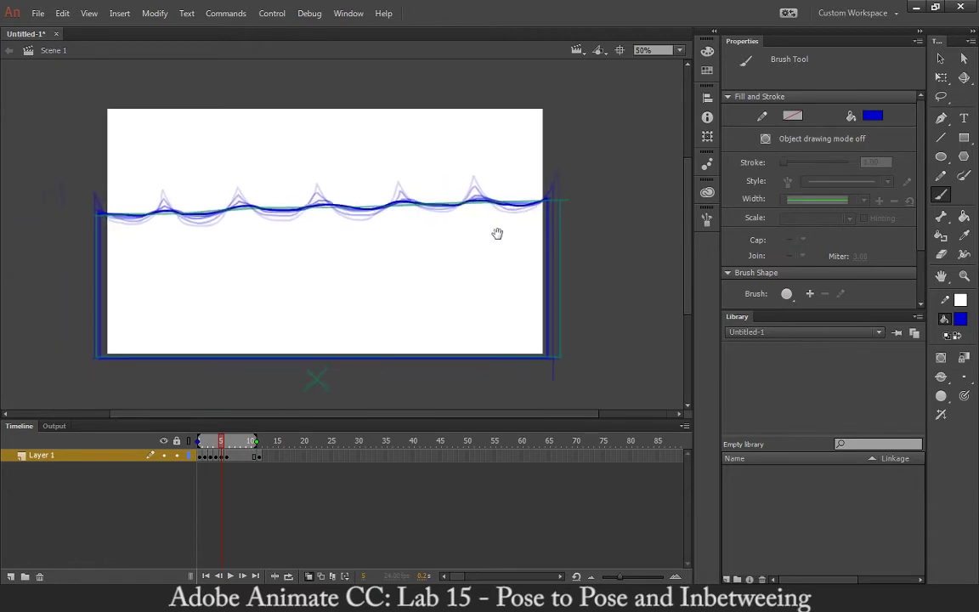
left_click(311, 576)
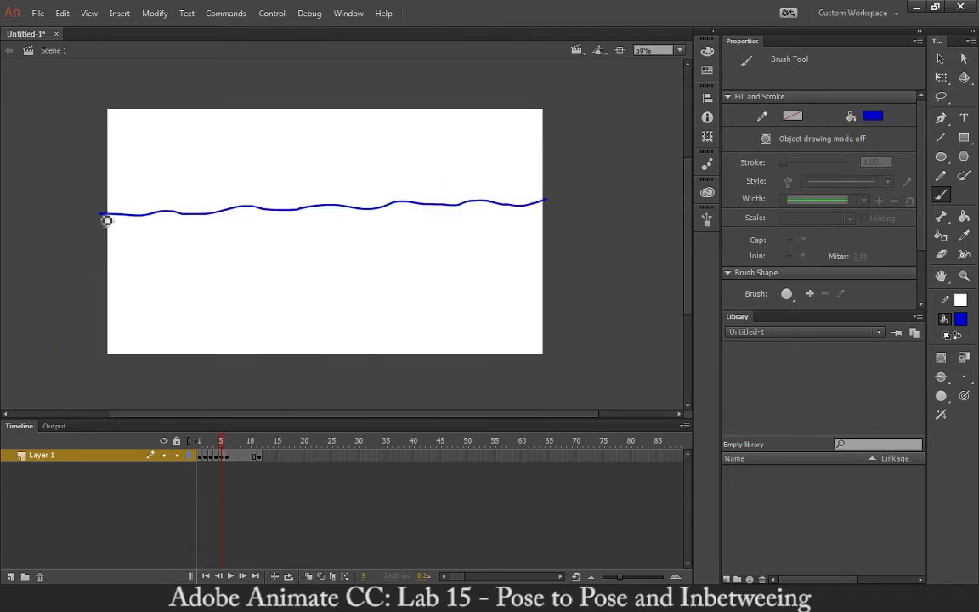
mouse_move(106, 220)
left_mouse_down()
mouse_move(104, 365)
mouse_move(499, 367)
mouse_move(493, 358)
mouse_move(546, 356)
mouse_move(562, 203)
left_mouse_up()
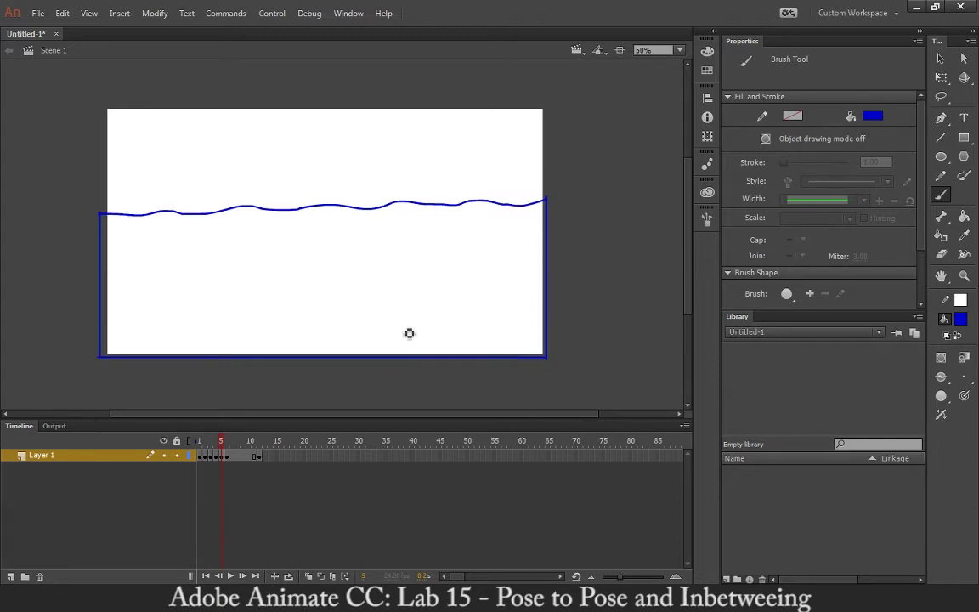
Play the animation repeatedly to check the wave's motion from pose A through flat pose X to pose B.
left_click(229, 576)
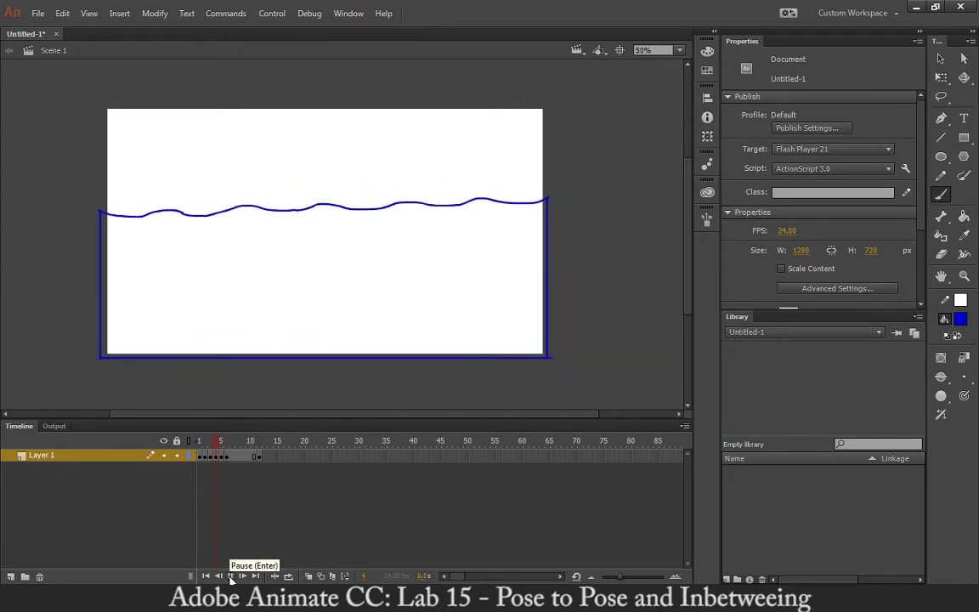
left_click(231, 577)
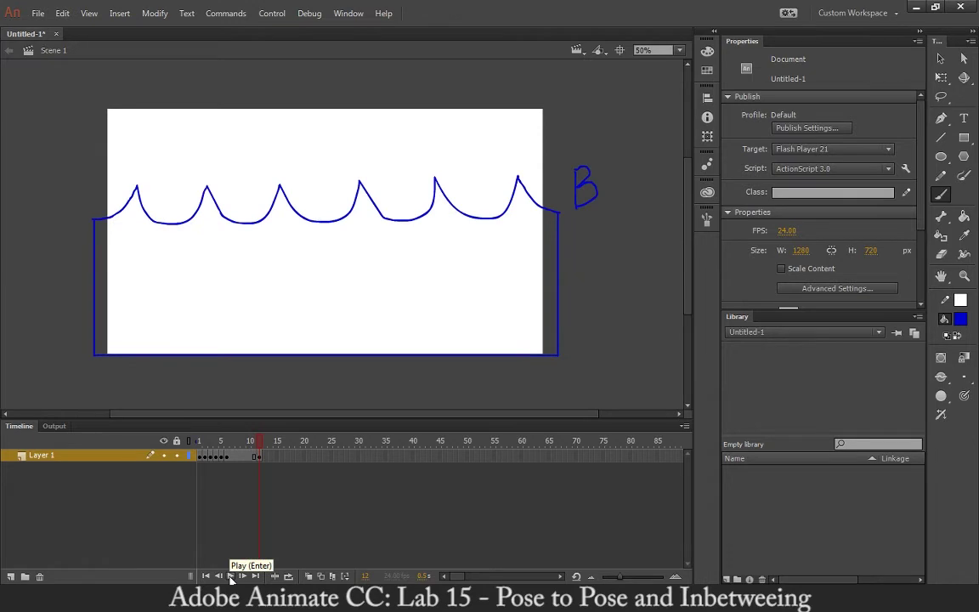
left_click(230, 578)
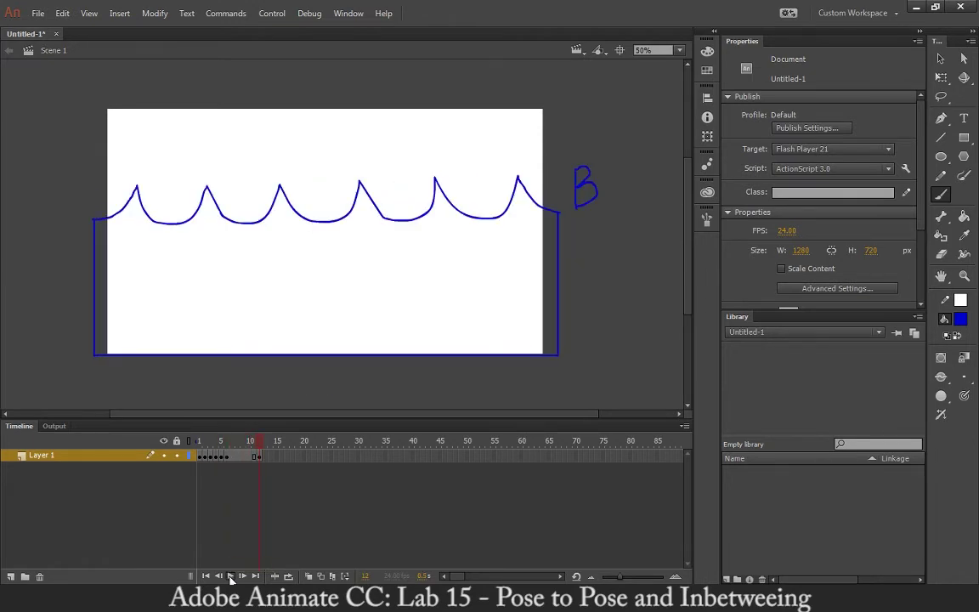
left_click(230, 577)
Insert a blank keyframe at frame 7, turn on onion skinning and set its range to start at frame 6.
left_click(232, 457)
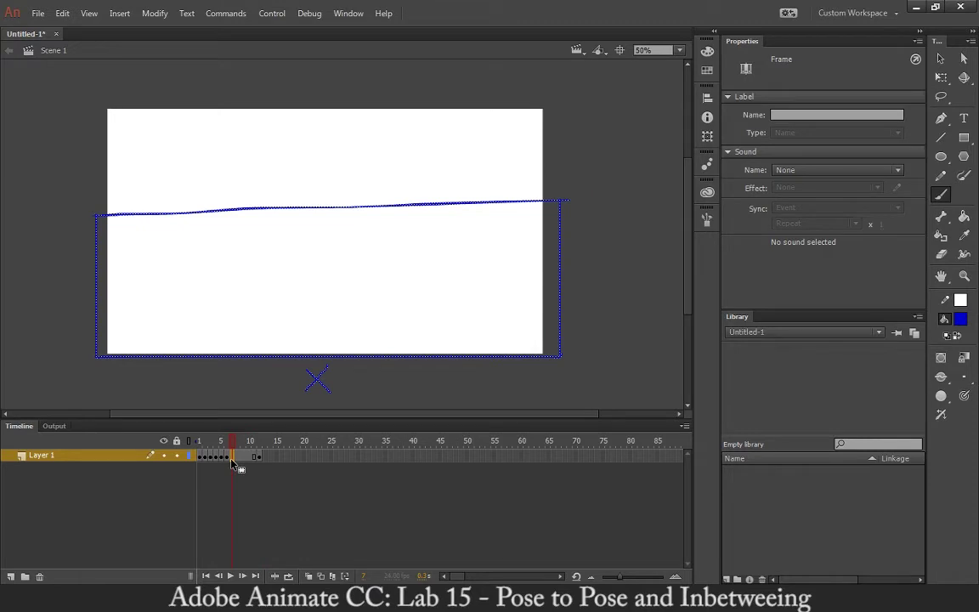
key("Delete")
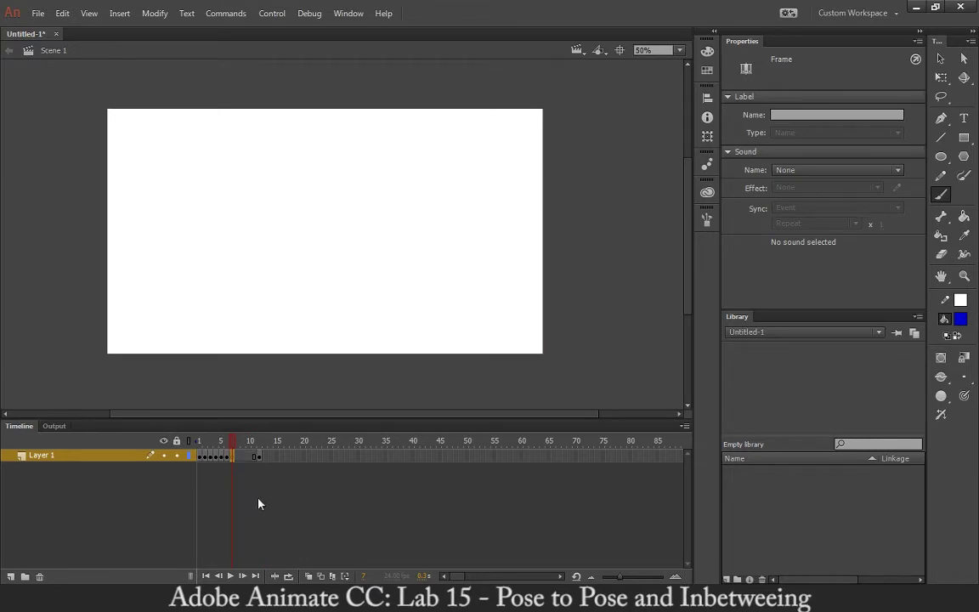
left_click(309, 578)
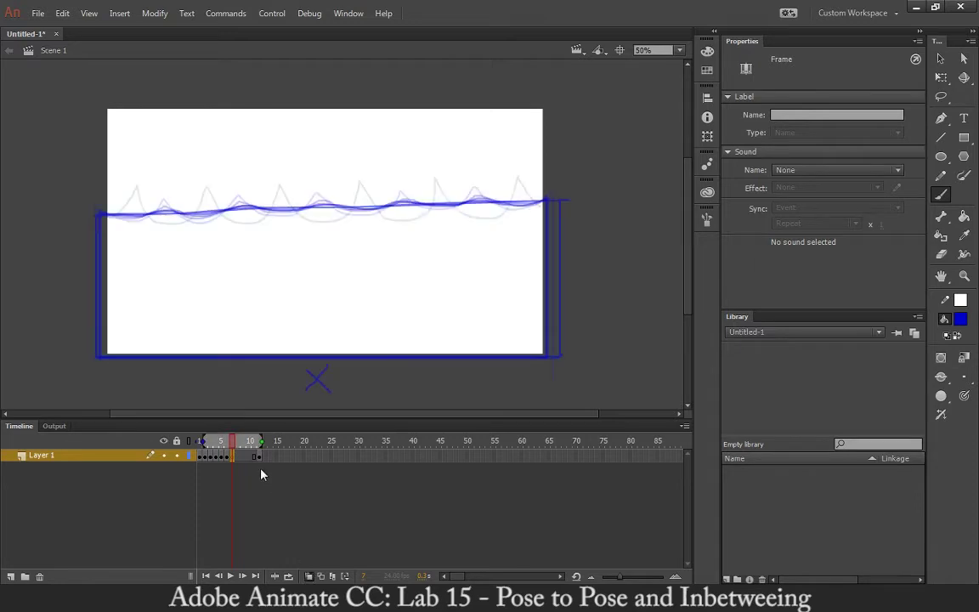
left_click_drag(206, 441, 223, 441)
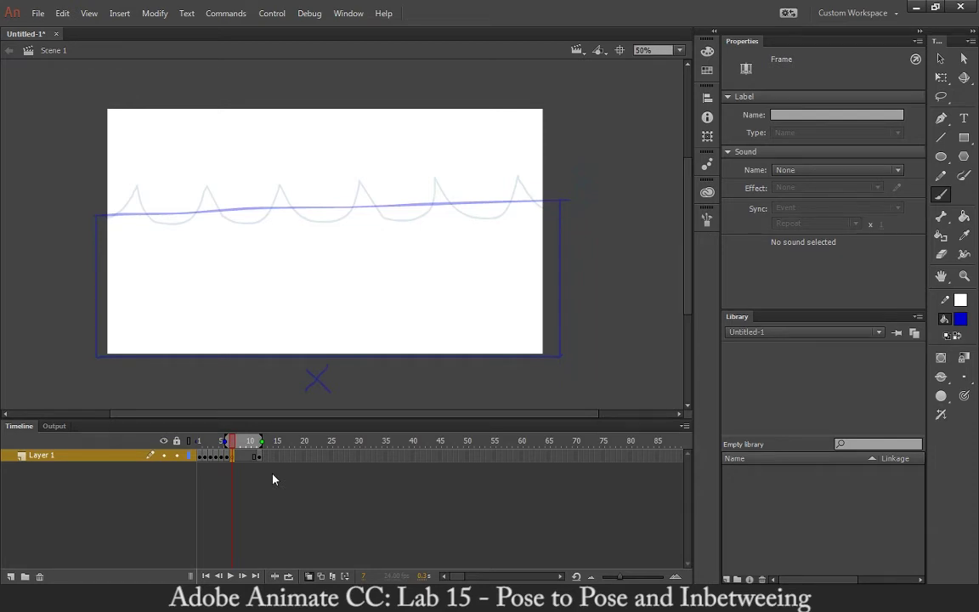
Paint a shallow wave line on frame 7 across the full stage width, between flat pose X and pose B.
key("ctrl+1")
left_click_drag(213, 327, 487, 303)
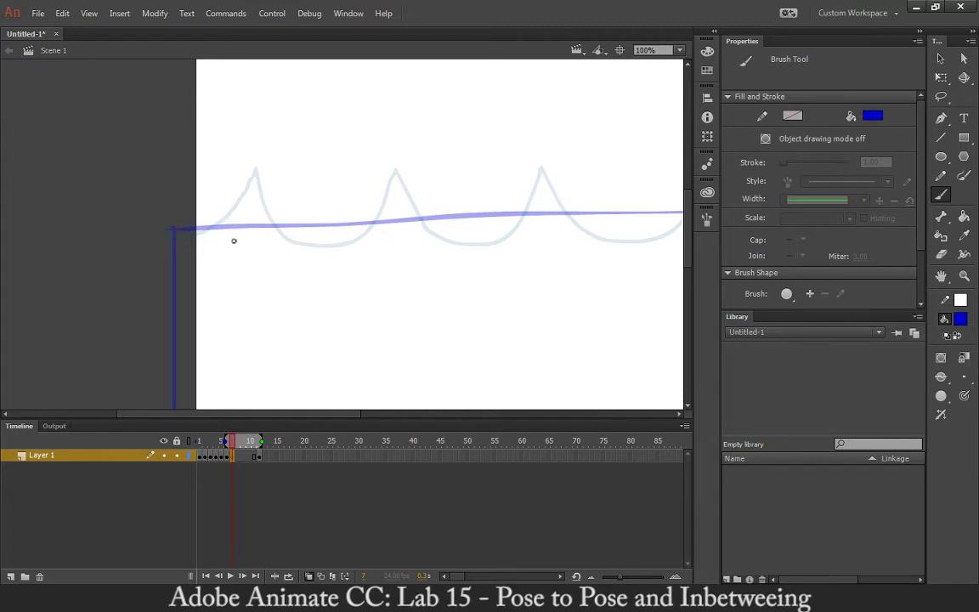
mouse_move(181, 231)
left_mouse_down()
mouse_move(234, 221)
mouse_move(346, 234)
mouse_move(389, 211)
mouse_move(487, 227)
mouse_move(542, 213)
left_mouse_up()
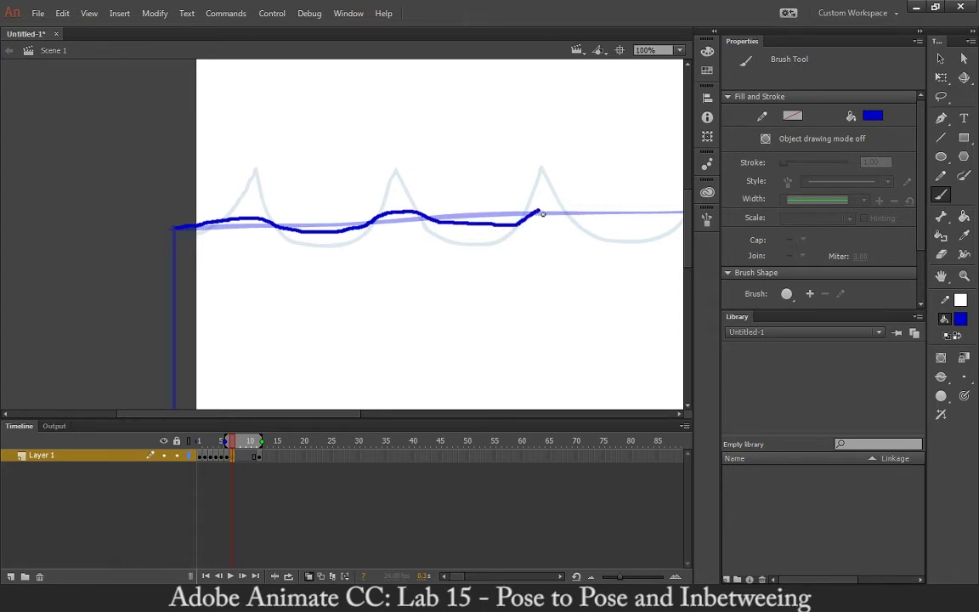
mouse_move(568, 252)
left_mouse_down()
mouse_move(428, 263)
mouse_move(410, 252)
mouse_move(408, 227)
mouse_move(470, 242)
mouse_move(591, 220)
mouse_move(579, 236)
mouse_move(439, 245)
mouse_move(437, 233)
mouse_move(535, 243)
mouse_move(575, 224)
mouse_move(557, 244)
mouse_move(383, 246)
mouse_move(392, 229)
mouse_move(483, 243)
mouse_move(553, 219)
left_mouse_up()
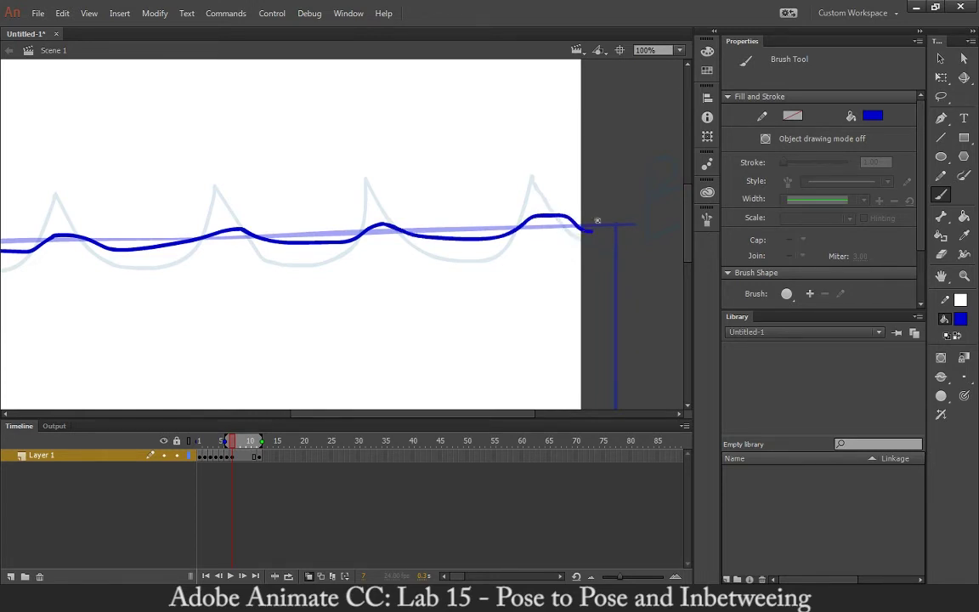
Close the frame 7 wave line into a box around the bottom of the stage.
key("ctrl+minus")
left_click_drag(359, 221, 395, 210)
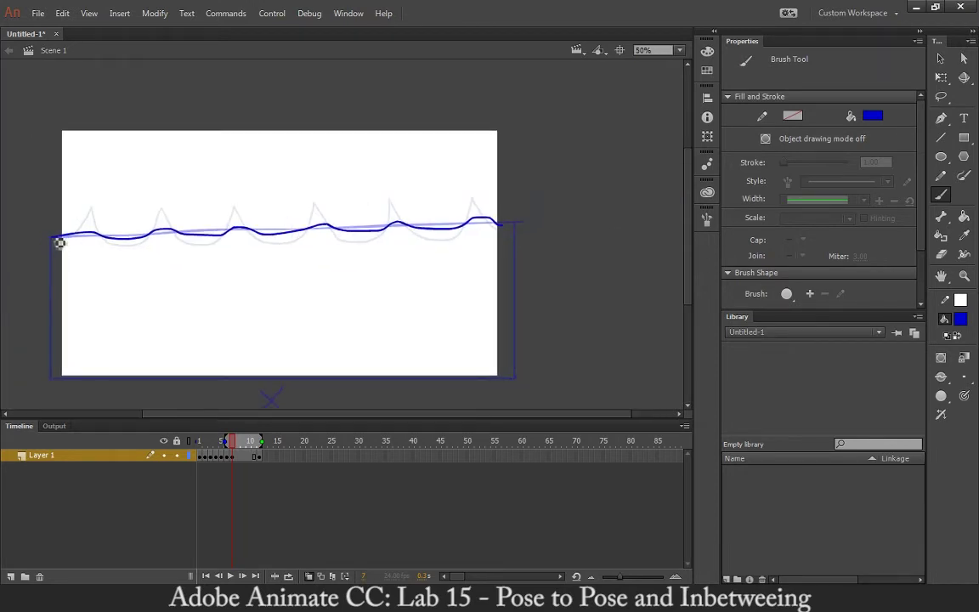
mouse_move(59, 243)
left_mouse_down()
mouse_move(72, 317)
mouse_move(70, 388)
mouse_move(62, 387)
mouse_move(516, 391)
mouse_move(513, 232)
left_mouse_up()
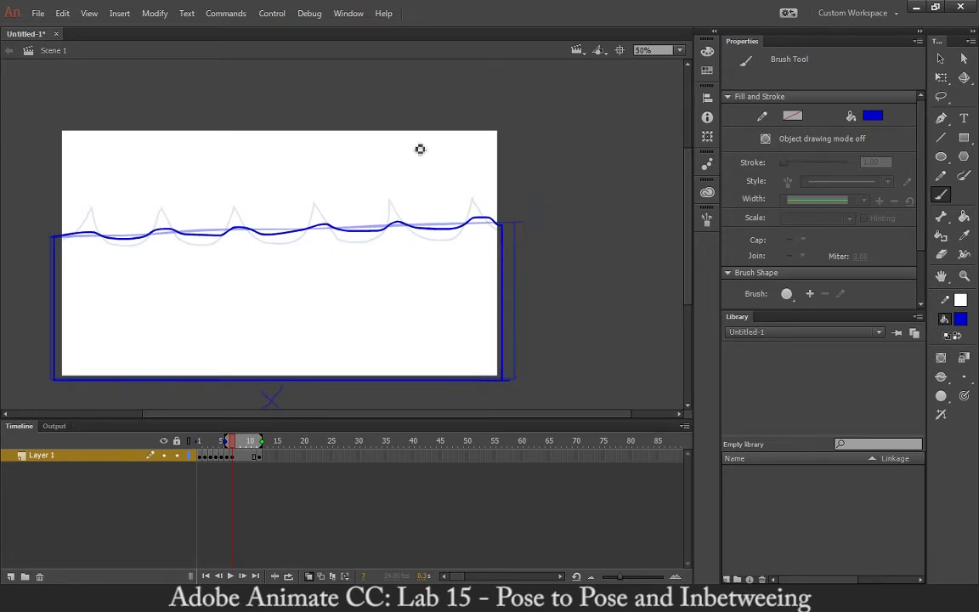
Insert a blank keyframe at frame 8 and paint the wave line's first crests from the stage's left edge, between frame 7 and pose B.
key("F7")
key("ctrl+equal")
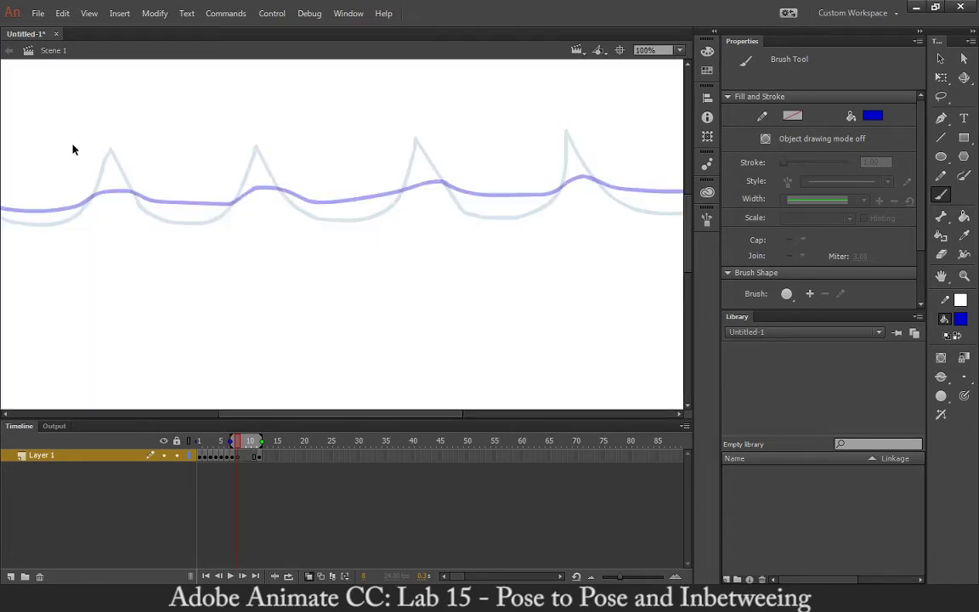
left_click_drag(72, 148, 465, 171)
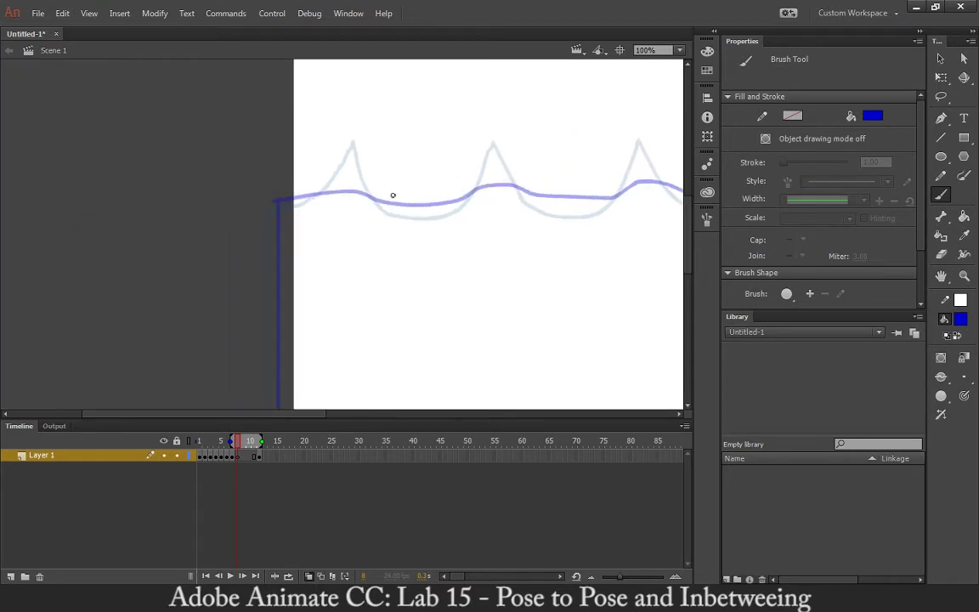
mouse_move(279, 207)
left_mouse_down()
mouse_move(337, 187)
mouse_move(370, 194)
left_mouse_up()
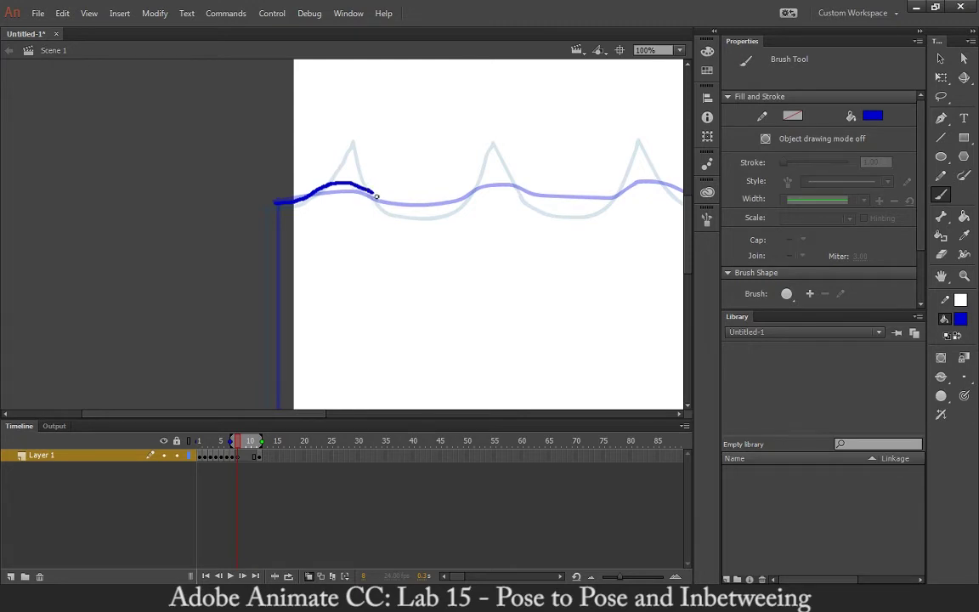
mouse_move(397, 209)
left_mouse_down()
mouse_move(445, 211)
mouse_move(510, 181)
mouse_move(548, 200)
mouse_move(599, 202)
mouse_move(652, 175)
left_mouse_up()
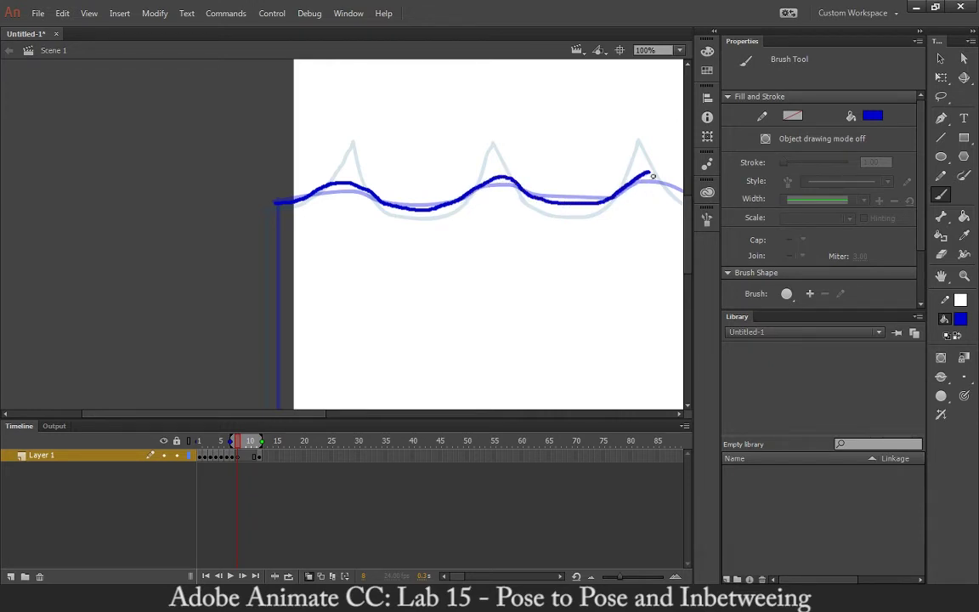
Continue the frame 8 wave line past the stage's right edge, keeping it between the frame 7 wave and pose B.
left_click_drag(647, 220, 387, 188)
key("ctrl+z")
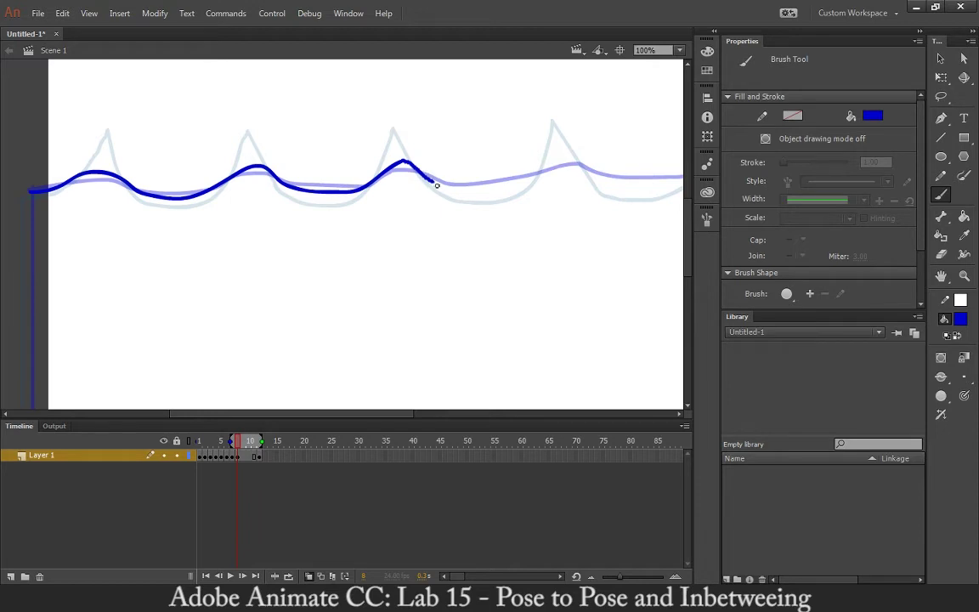
mouse_move(455, 194)
left_mouse_down()
mouse_move(512, 190)
mouse_move(571, 159)
mouse_move(553, 181)
mouse_move(401, 189)
mouse_move(389, 167)
mouse_move(411, 188)
mouse_move(459, 200)
mouse_move(491, 197)
mouse_move(527, 167)
left_mouse_up()
key("ctrl+z")
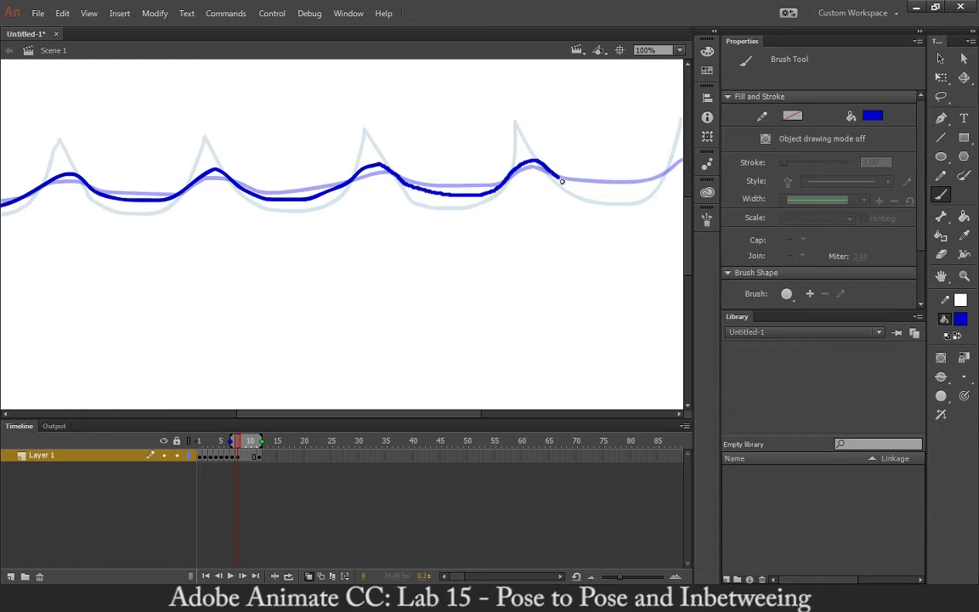
mouse_move(567, 182)
left_mouse_down()
mouse_move(624, 194)
mouse_move(671, 178)
mouse_move(658, 170)
mouse_move(375, 196)
left_mouse_up()
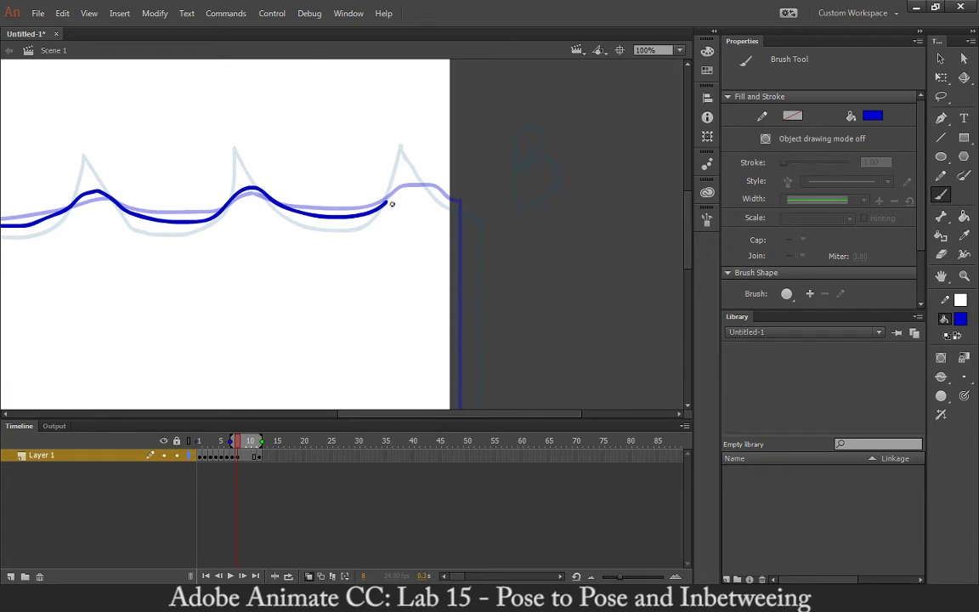
mouse_move(390, 205)
left_mouse_down()
mouse_move(425, 182)
mouse_move(460, 207)
left_mouse_up()
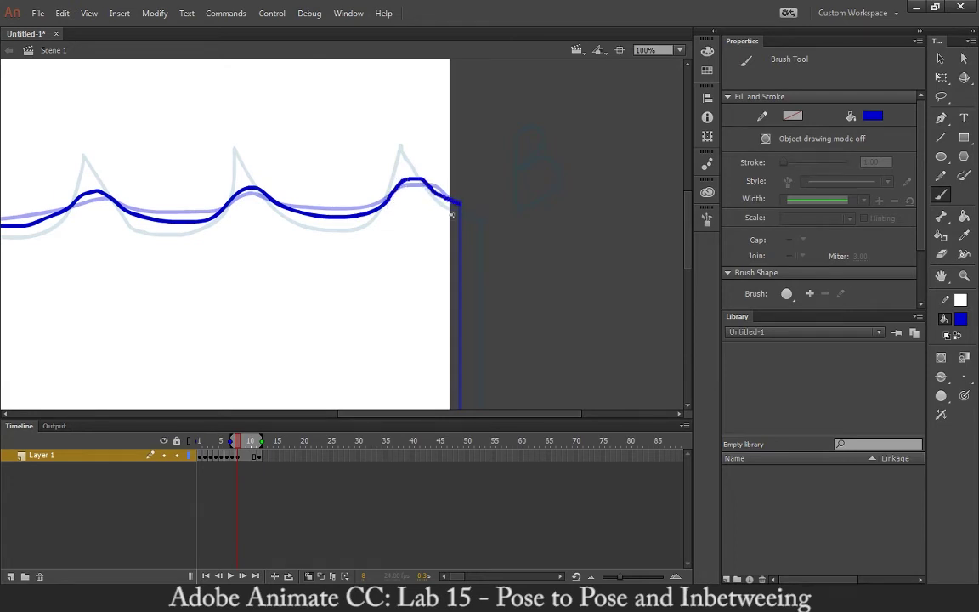
Close the frame 8 wave line into a box around the bottom of the stage.
key("ctrl+minus")
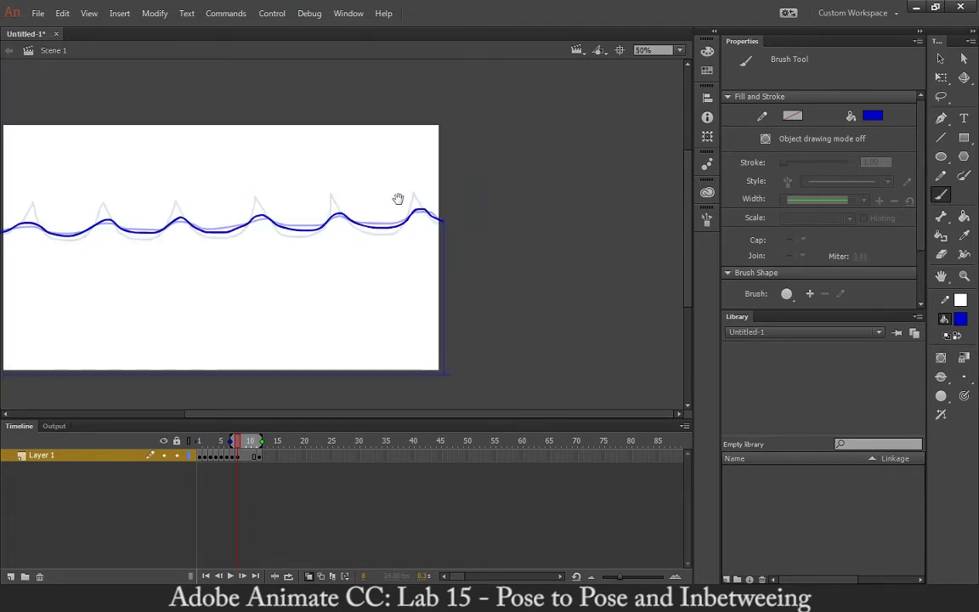
left_click_drag(398, 199, 494, 170)
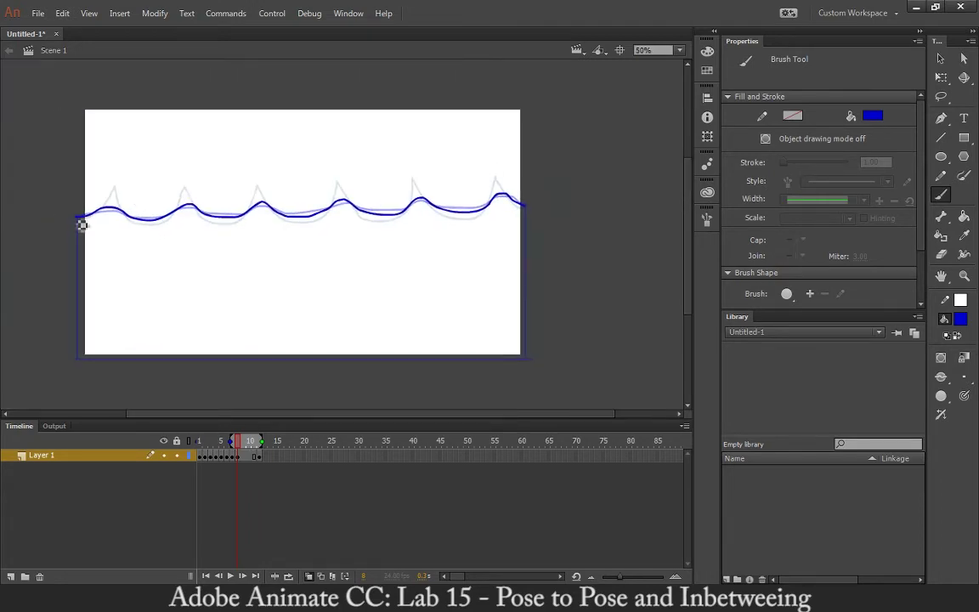
mouse_move(80, 220)
left_mouse_down()
mouse_move(85, 361)
mouse_move(493, 366)
mouse_move(529, 364)
mouse_move(525, 205)
left_mouse_up()
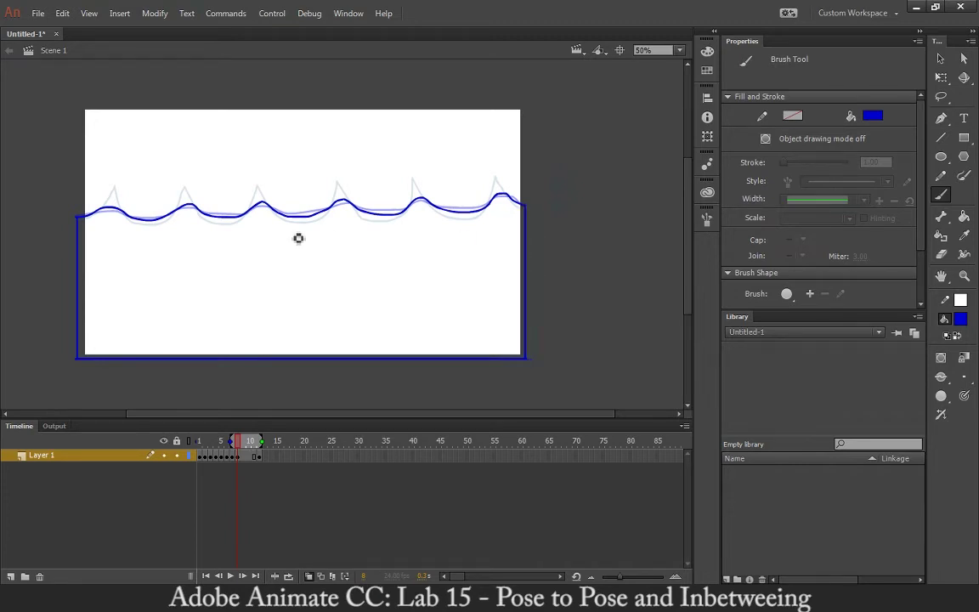
Insert a blank keyframe at frame 9 and paint the first three wave crests from the stage's left edge, between frame 8 and pose B.
key("F7")
key("ctrl+=")
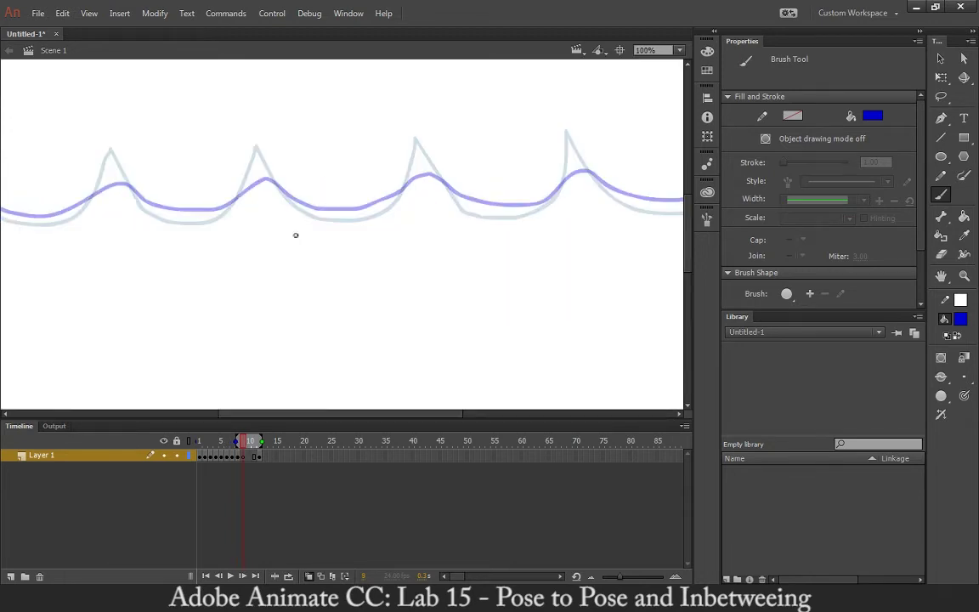
scroll(577, 185, "left", 3)
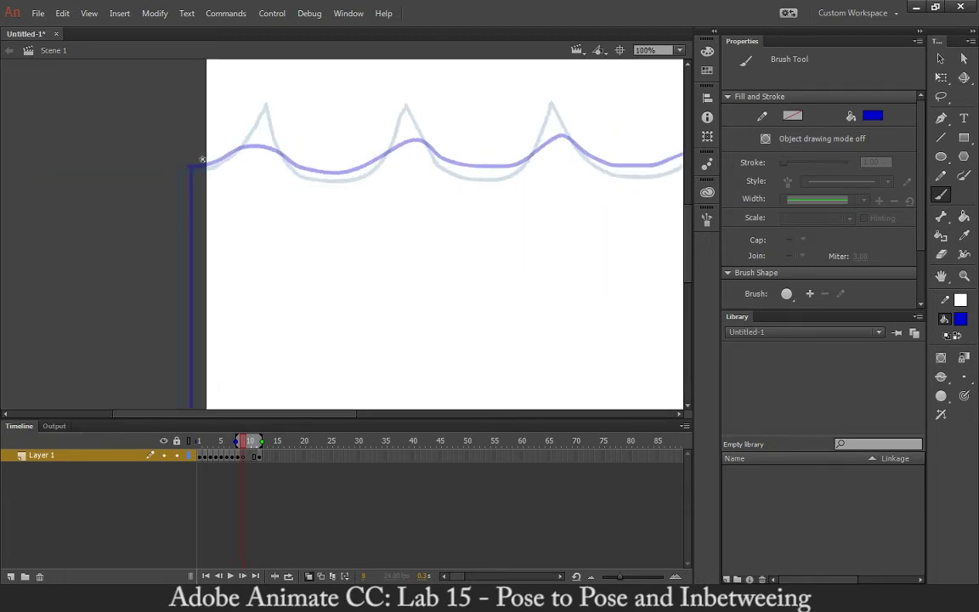
mouse_move(210, 168)
left_mouse_down()
mouse_move(256, 142)
mouse_move(272, 149)
left_mouse_up()
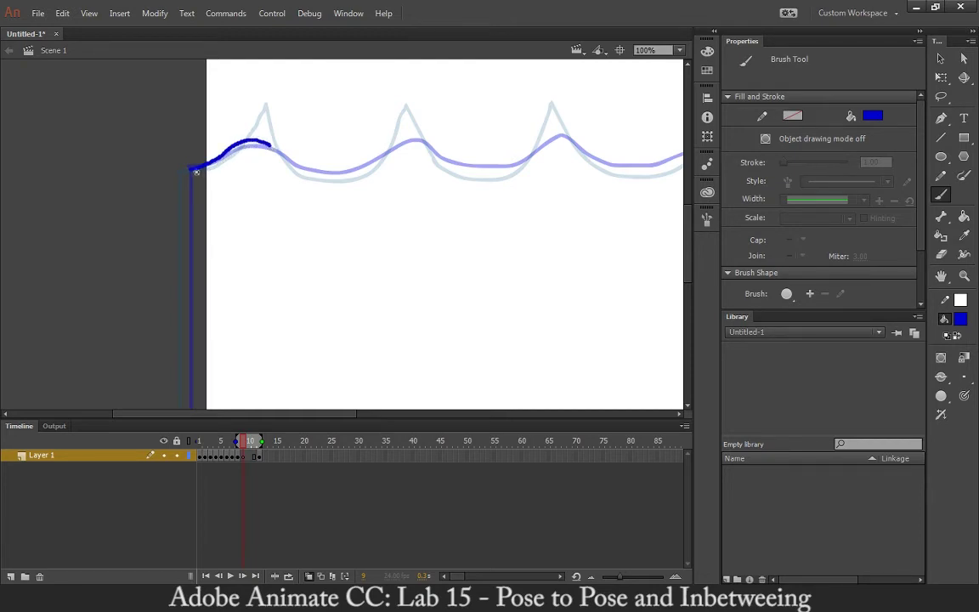
key("ctrl+z")
left_click_drag(195, 168, 274, 145)
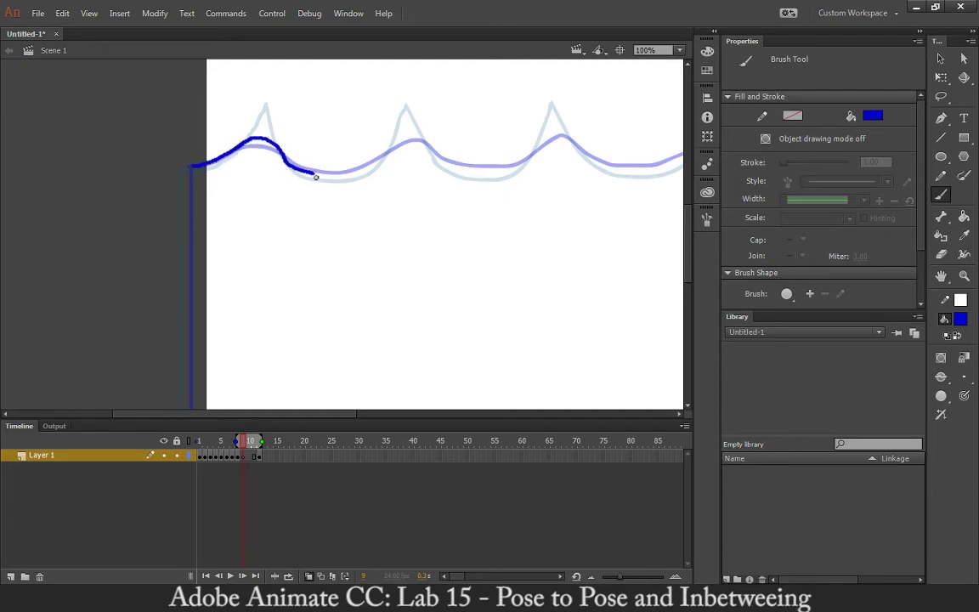
mouse_move(327, 179)
left_mouse_down()
mouse_move(408, 137)
mouse_move(428, 138)
mouse_move(454, 172)
mouse_move(496, 177)
mouse_move(519, 174)
mouse_move(547, 138)
mouse_move(585, 151)
left_mouse_up()
left_click(574, 169)
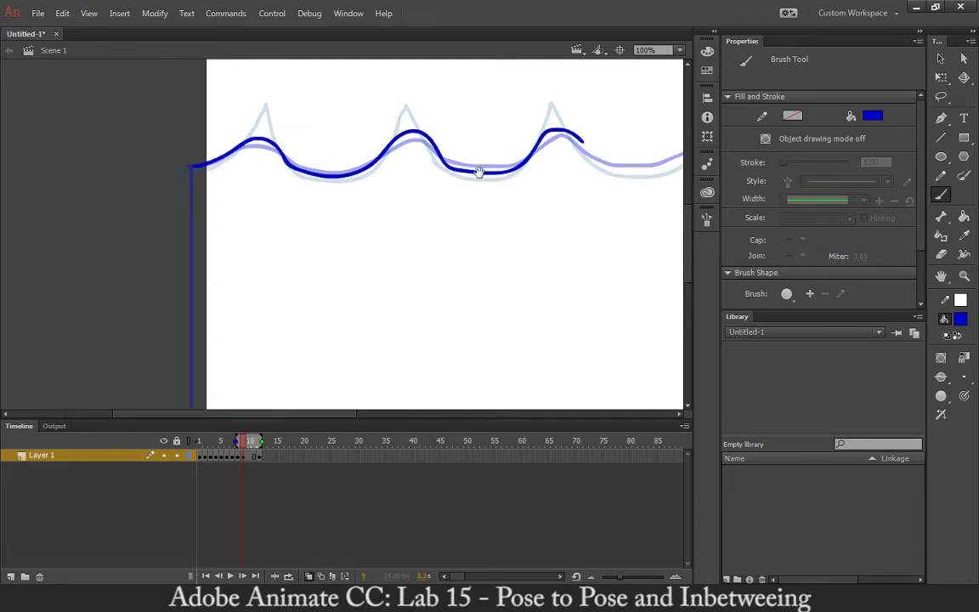
Continue the frame 9 wave line past the stage's right edge, redrawing uneven strokes between the frame 8 wave and pose B.
left_click_drag(581, 177, 360, 175)
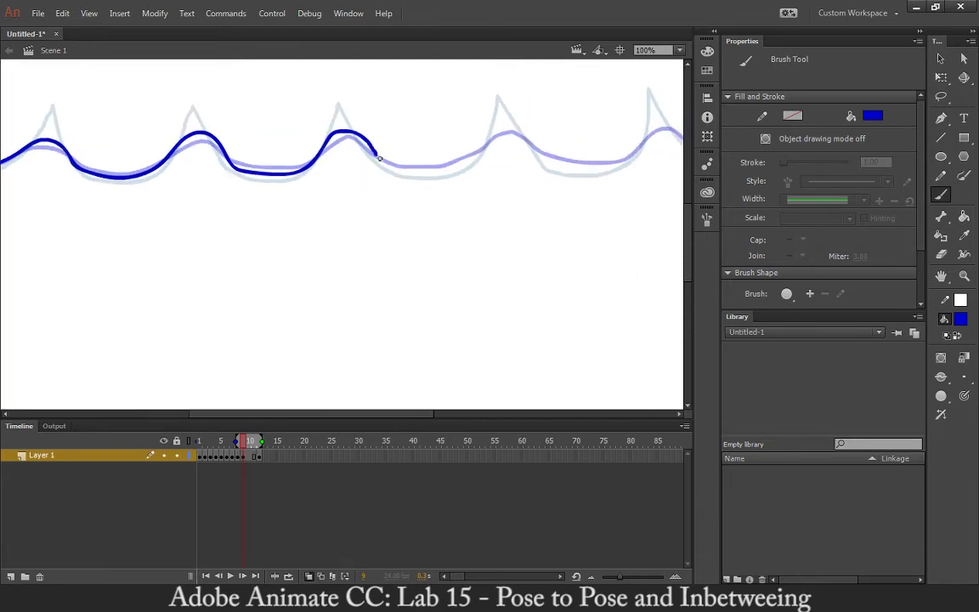
mouse_move(406, 173)
left_mouse_down()
mouse_move(482, 159)
mouse_move(510, 127)
mouse_move(465, 164)
mouse_move(442, 164)
mouse_move(462, 128)
mouse_move(513, 168)
mouse_move(577, 170)
mouse_move(503, 159)
left_mouse_up()
key("ctrl+z")
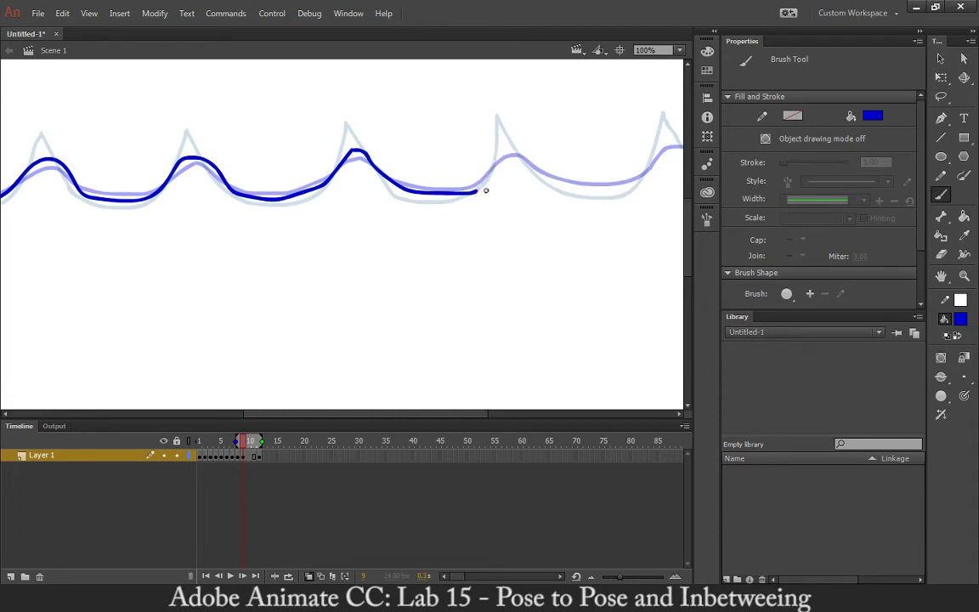
left_click_drag(479, 196, 501, 156)
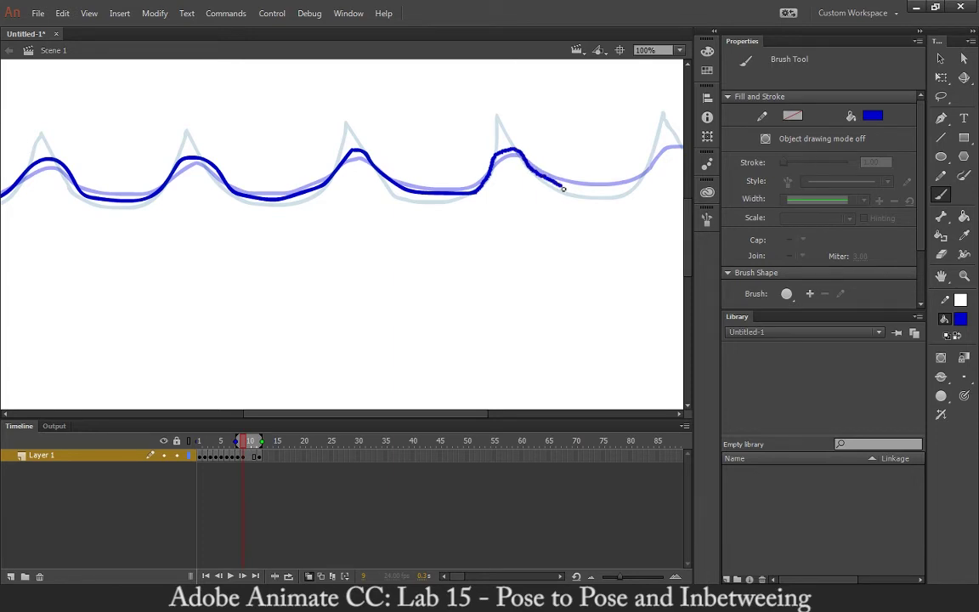
mouse_move(563, 189)
left_mouse_down()
mouse_move(618, 193)
mouse_move(648, 178)
mouse_move(523, 195)
mouse_move(553, 170)
left_mouse_up()
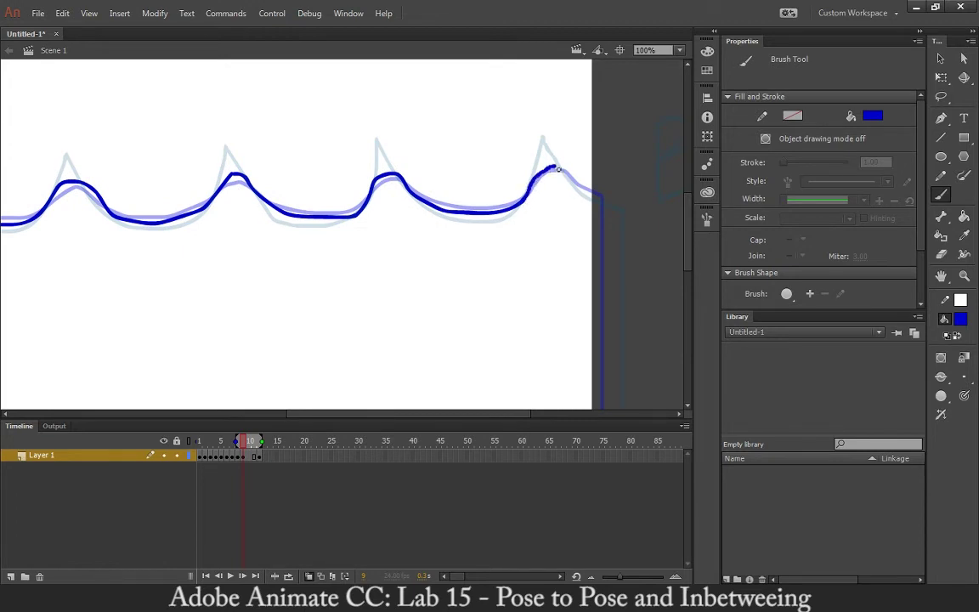
key("ctrl+z")
left_click_drag(526, 203, 546, 172)
Close the frame 9 wave line into a box around the bottom of the stage.
key("ctrl+minus")
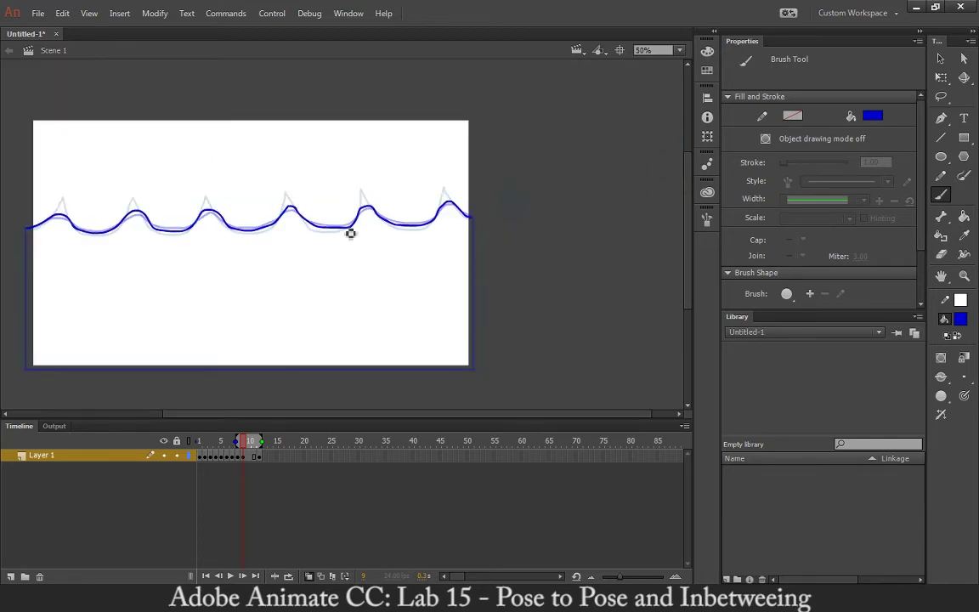
mouse_move(33, 232)
left_mouse_down()
mouse_move(36, 378)
mouse_move(204, 395)
mouse_move(416, 390)
mouse_move(484, 382)
mouse_move(504, 227)
left_mouse_up()
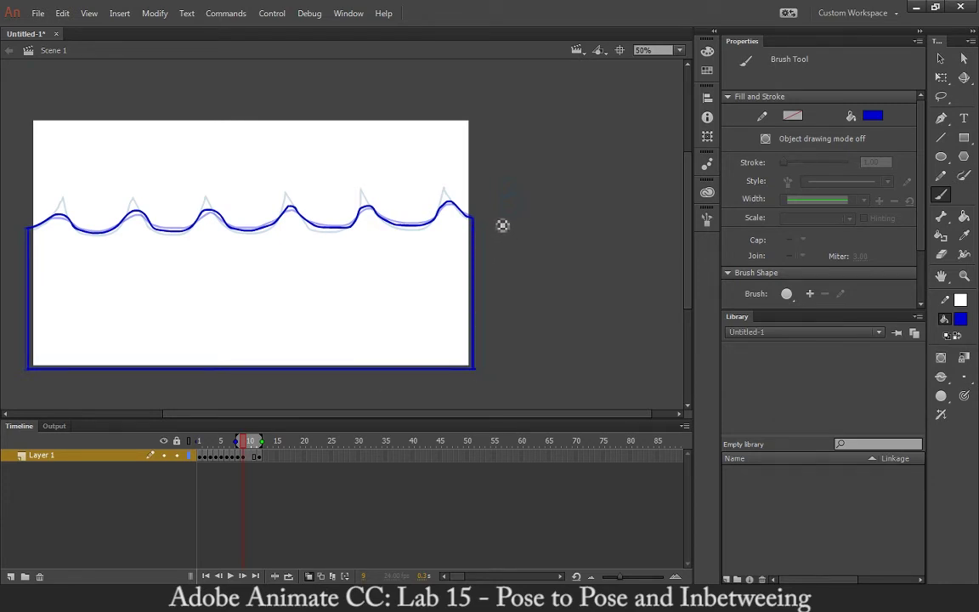
key("ctrl+=")
key("ctrl+=")
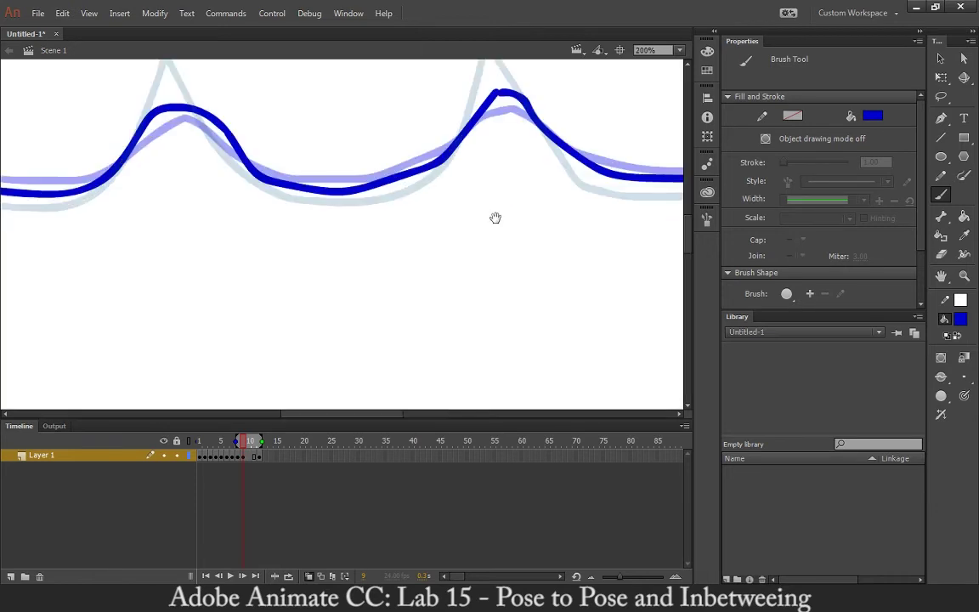
Insert a blank keyframe at frame 10 and paint the full wave line across the stage, between the frame 9 wave and pose B.
key("ctrl+minus")
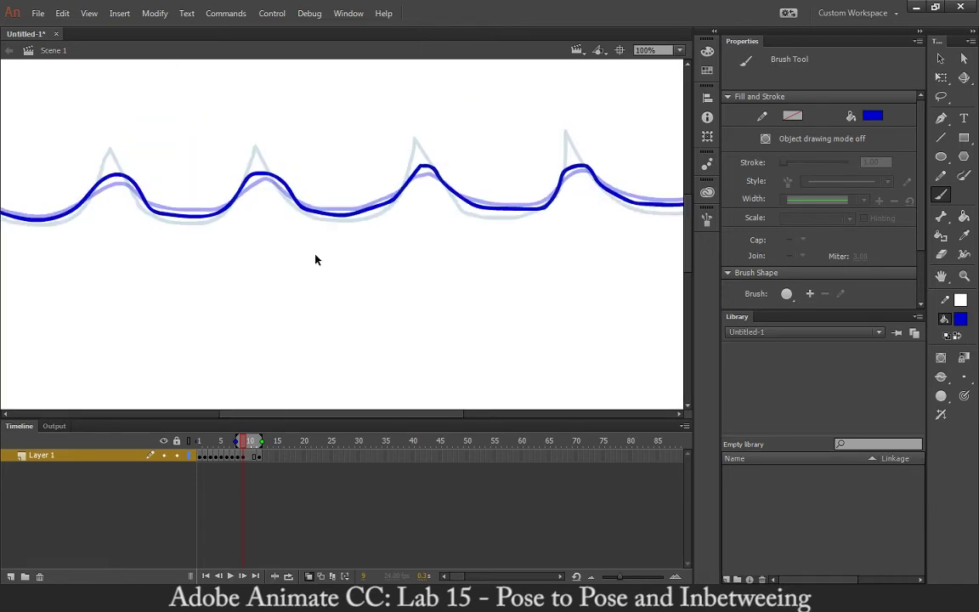
key("period")
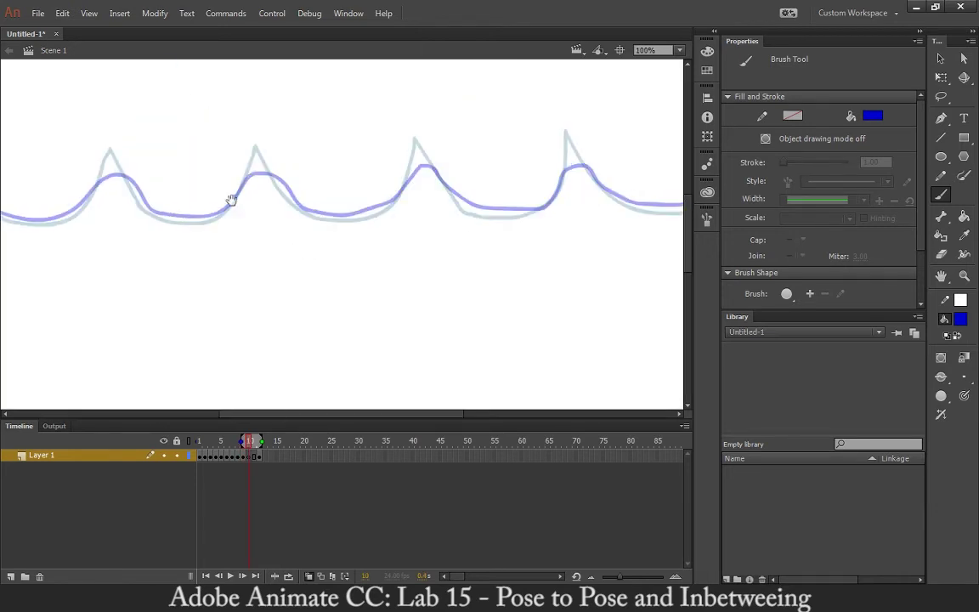
left_click_drag(165, 234, 603, 212)
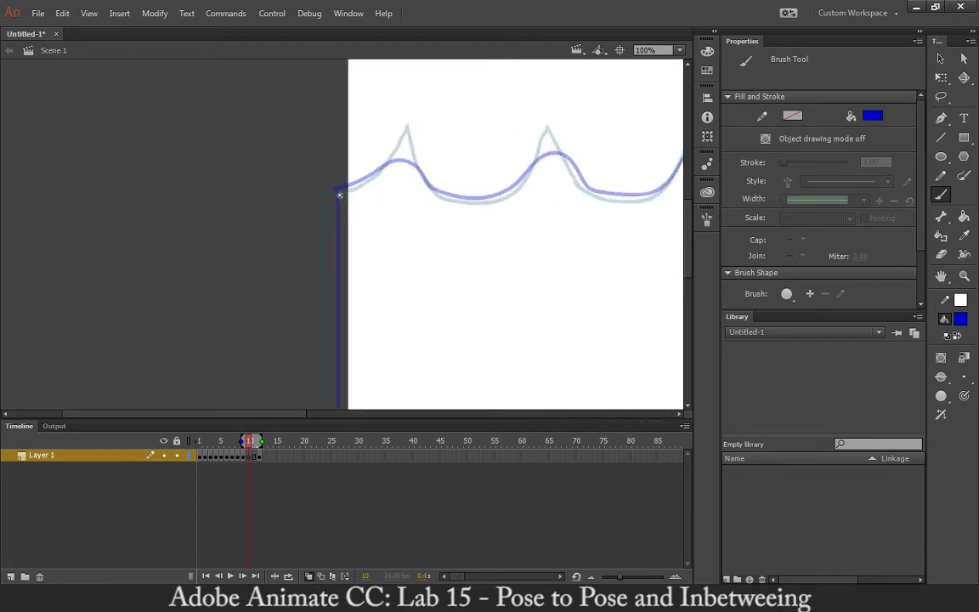
left_click_drag(340, 194, 399, 156)
key("ctrl+z")
mouse_move(343, 194)
left_mouse_down()
mouse_move(408, 153)
mouse_move(439, 194)
mouse_move(459, 200)
mouse_move(500, 201)
mouse_move(550, 150)
mouse_move(547, 185)
mouse_move(558, 183)
mouse_move(361, 189)
mouse_move(356, 154)
mouse_move(419, 207)
mouse_move(456, 203)
mouse_move(512, 158)
left_mouse_up()
key("ctrl+z")
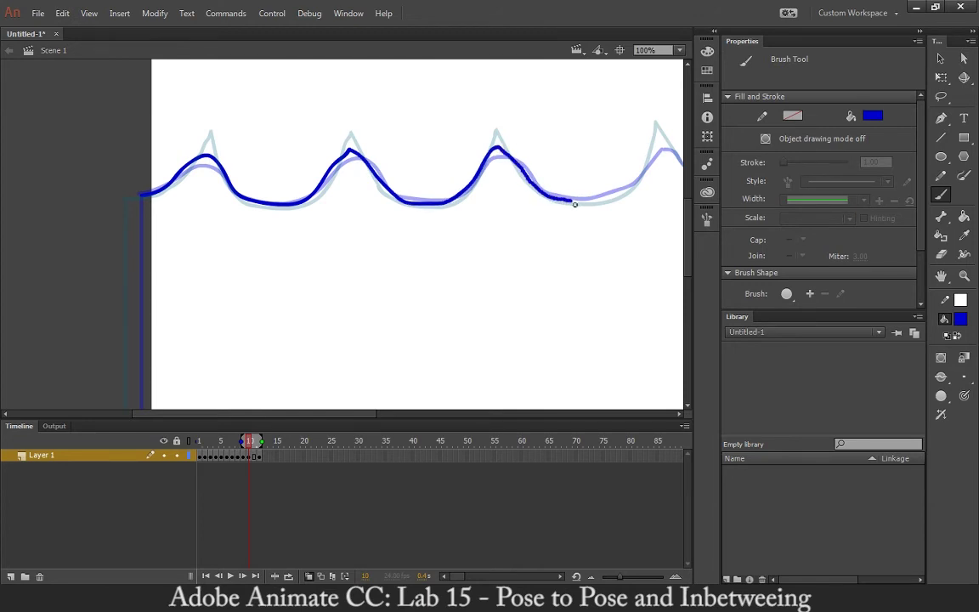
scroll(577, 215, "right", 5)
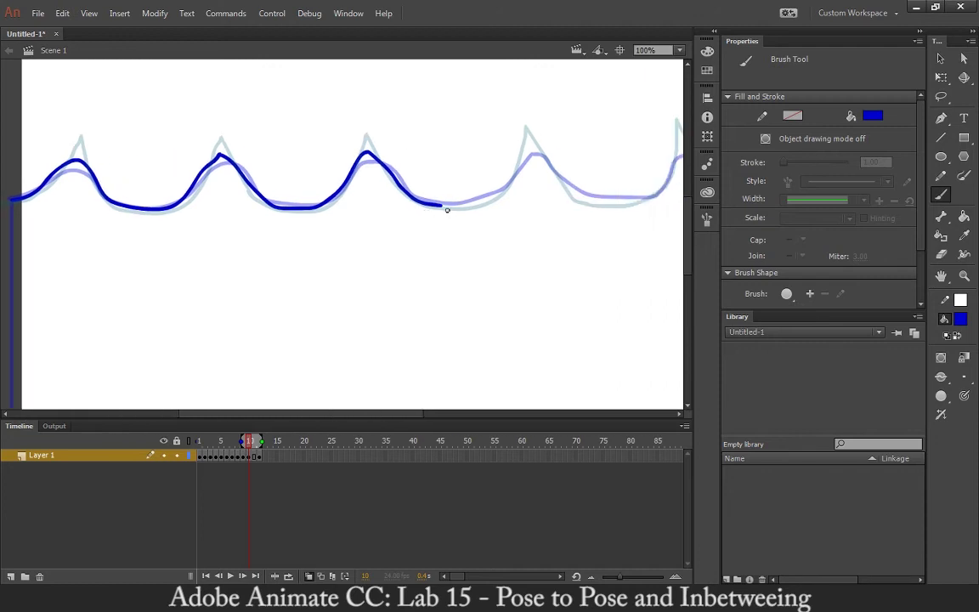
mouse_move(455, 208)
left_mouse_down()
mouse_move(498, 196)
mouse_move(534, 150)
mouse_move(569, 191)
mouse_move(595, 202)
mouse_move(410, 201)
mouse_move(419, 205)
mouse_move(485, 192)
mouse_move(508, 151)
mouse_move(463, 165)
mouse_move(392, 162)
mouse_move(362, 147)
mouse_move(414, 190)
mouse_move(458, 200)
mouse_move(497, 185)
mouse_move(522, 138)
mouse_move(568, 175)
left_mouse_up()
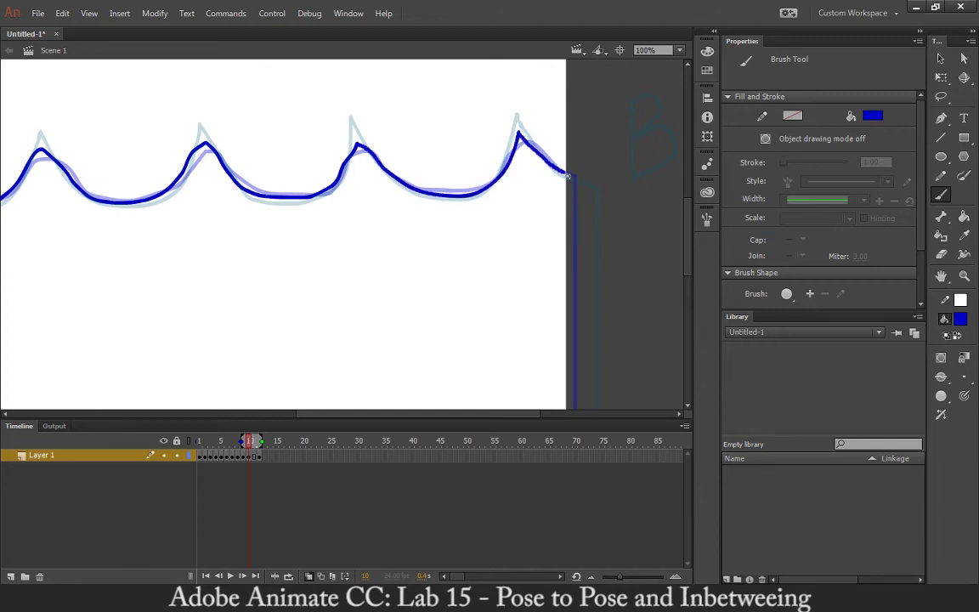
Close the frame 10 wave line into a box around the bottom of the stage.
key("ctrl+minus")
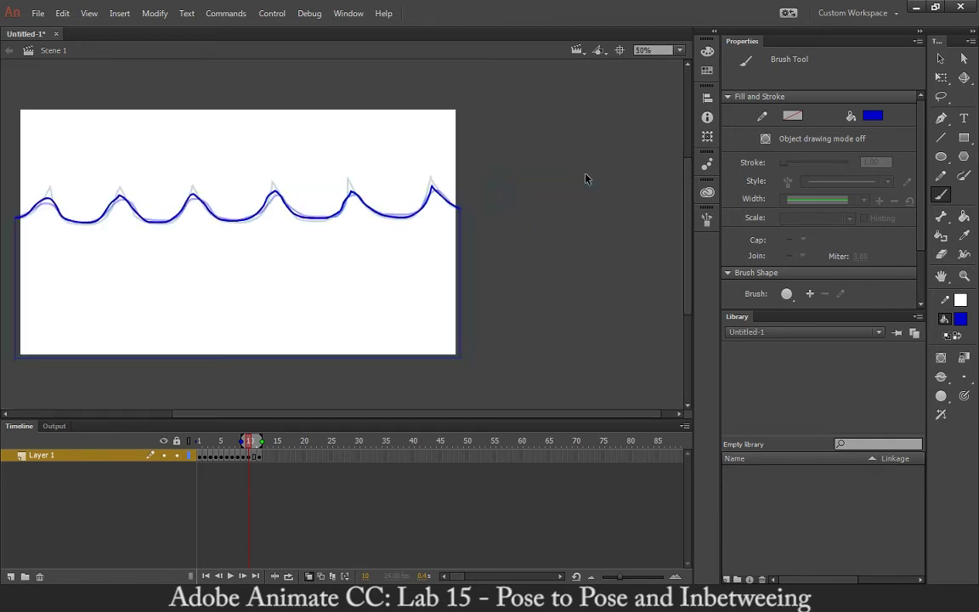
left_click_drag(488, 194, 575, 186)
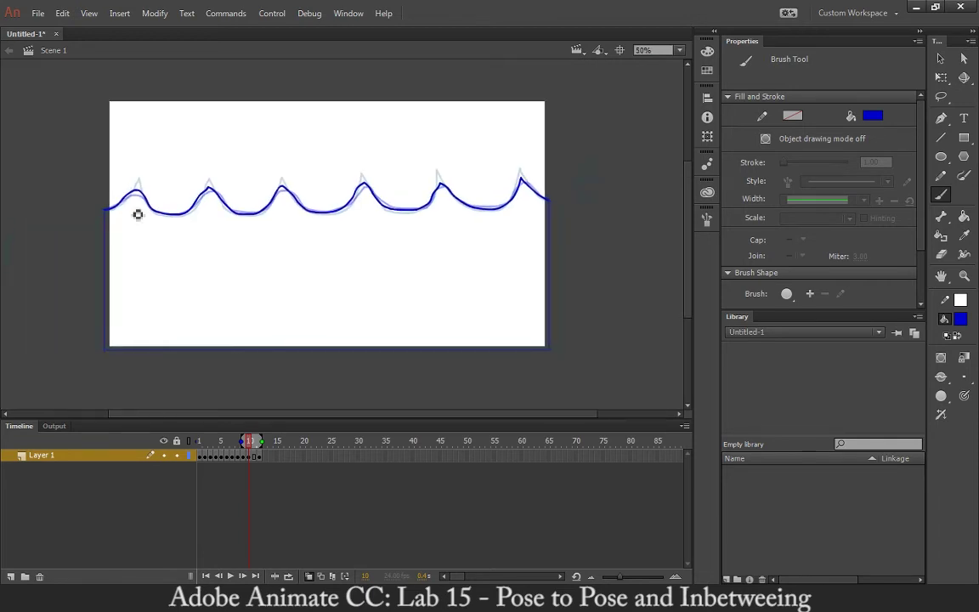
mouse_move(113, 217)
left_mouse_down()
mouse_move(103, 332)
mouse_move(112, 356)
mouse_move(524, 363)
mouse_move(560, 360)
mouse_move(553, 210)
left_mouse_up()
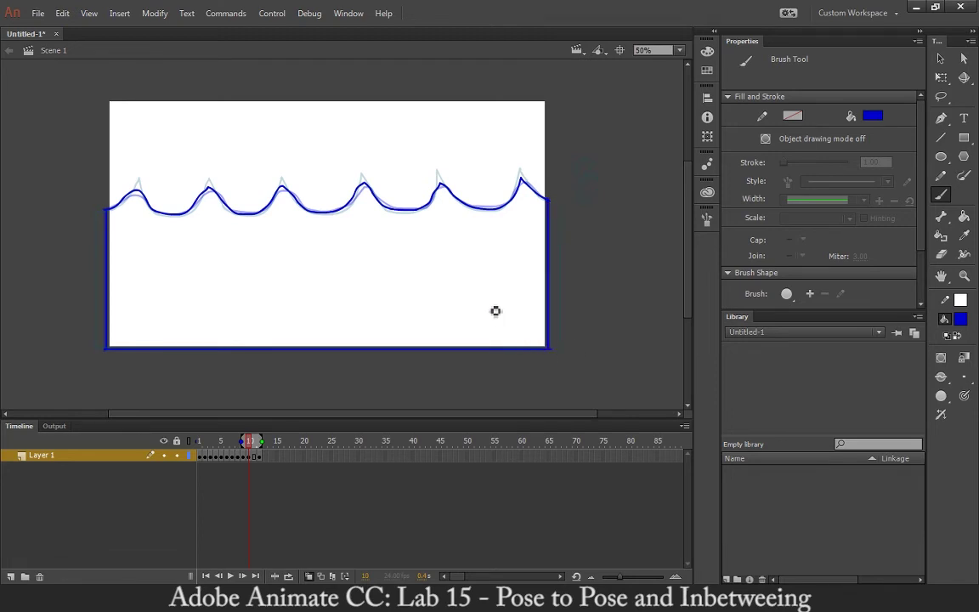
Insert a blank keyframe at frame 11 and paint the full wave line across the stage, between the frame 10 wave and pose B.
key("period")
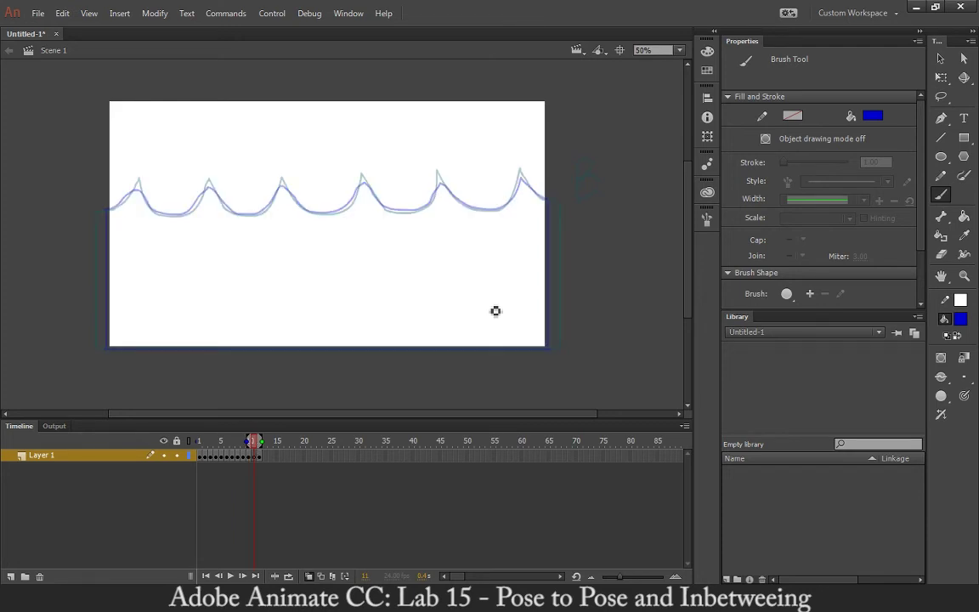
key("ctrl+equal")
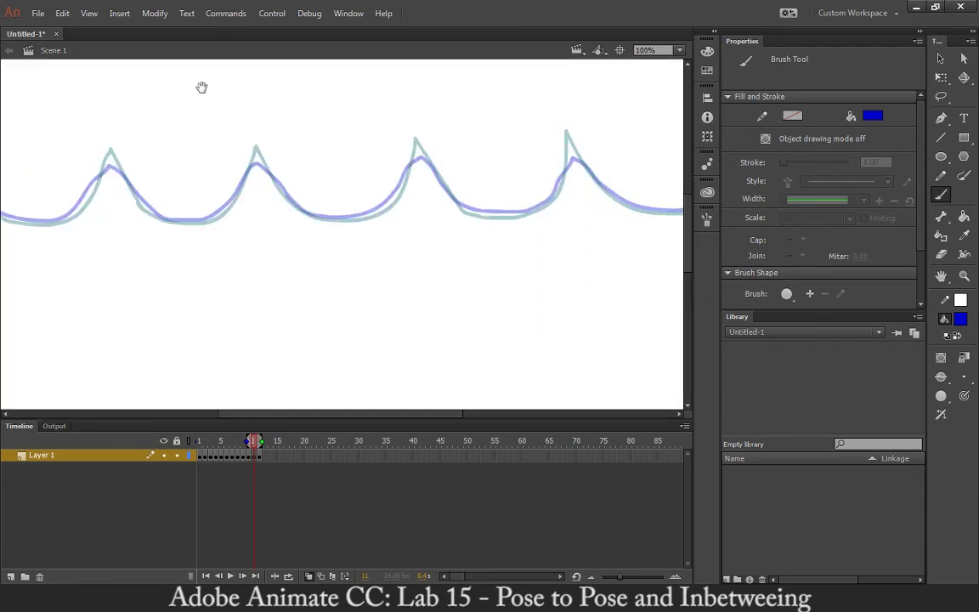
left_click_drag(202, 88, 369, 168)
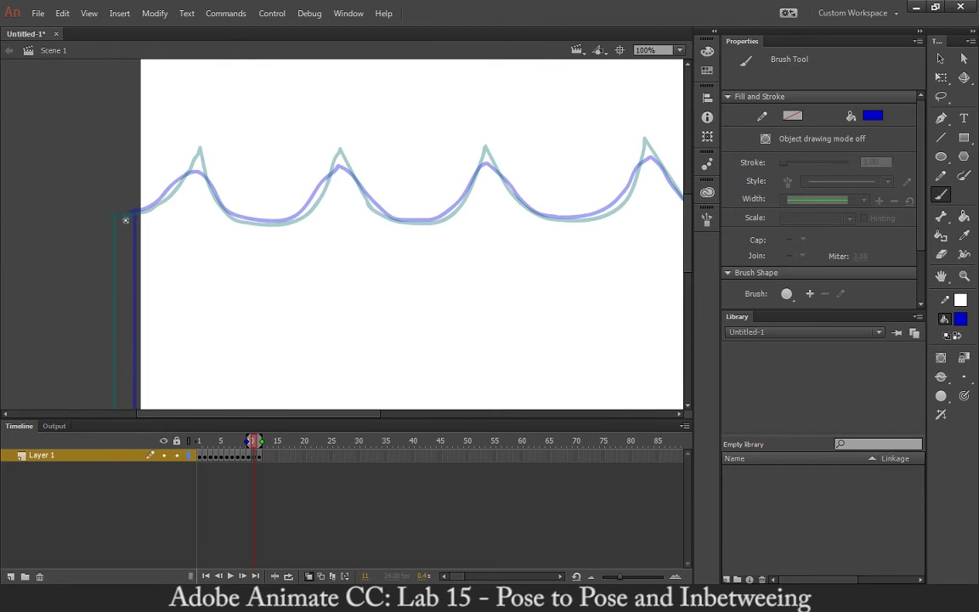
mouse_move(130, 220)
left_mouse_down()
mouse_move(203, 165)
mouse_move(245, 222)
mouse_move(285, 225)
mouse_move(308, 217)
mouse_move(345, 161)
mouse_move(393, 221)
mouse_move(435, 223)
mouse_move(457, 215)
mouse_move(490, 159)
mouse_move(407, 139)
mouse_move(432, 165)
mouse_move(510, 207)
mouse_move(541, 197)
mouse_move(574, 142)
left_mouse_up()
scroll(592, 179, "right", 5)
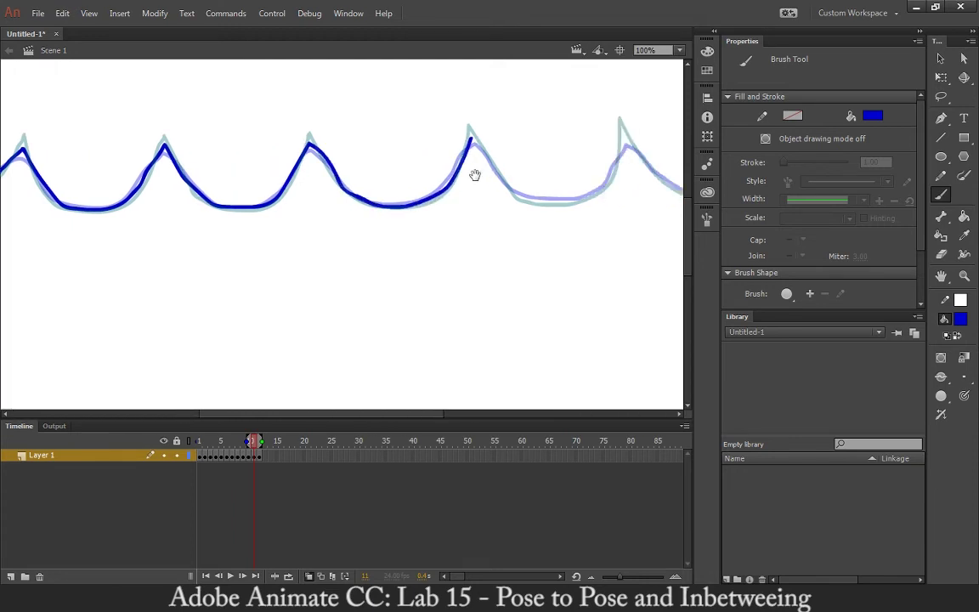
mouse_move(379, 149)
left_mouse_down()
mouse_move(422, 204)
mouse_move(468, 213)
mouse_move(512, 194)
mouse_move(532, 142)
mouse_move(349, 154)
mouse_move(385, 195)
mouse_move(411, 205)
mouse_move(471, 195)
mouse_move(501, 135)
mouse_move(568, 192)
left_mouse_up()
Close the frame 11 wave line into a box around the bottom of the stage.
key("ctrl+minus")
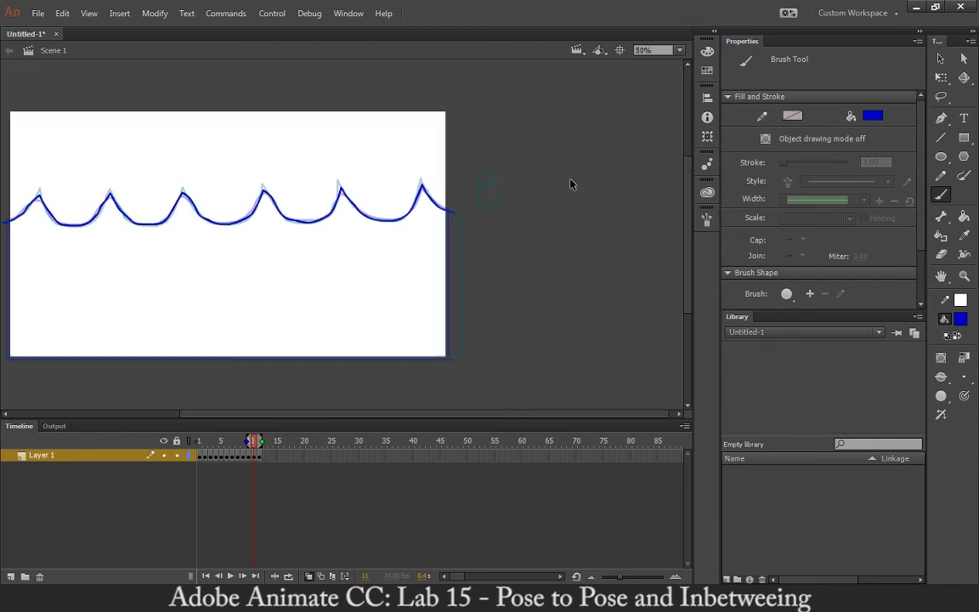
left_click_drag(498, 190, 628, 170)
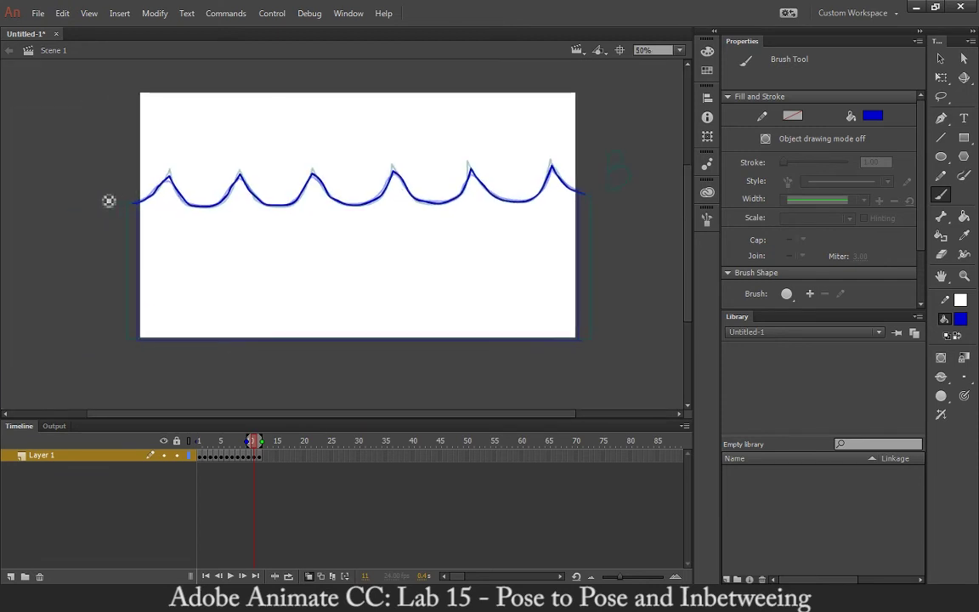
left_click_drag(139, 211, 142, 346)
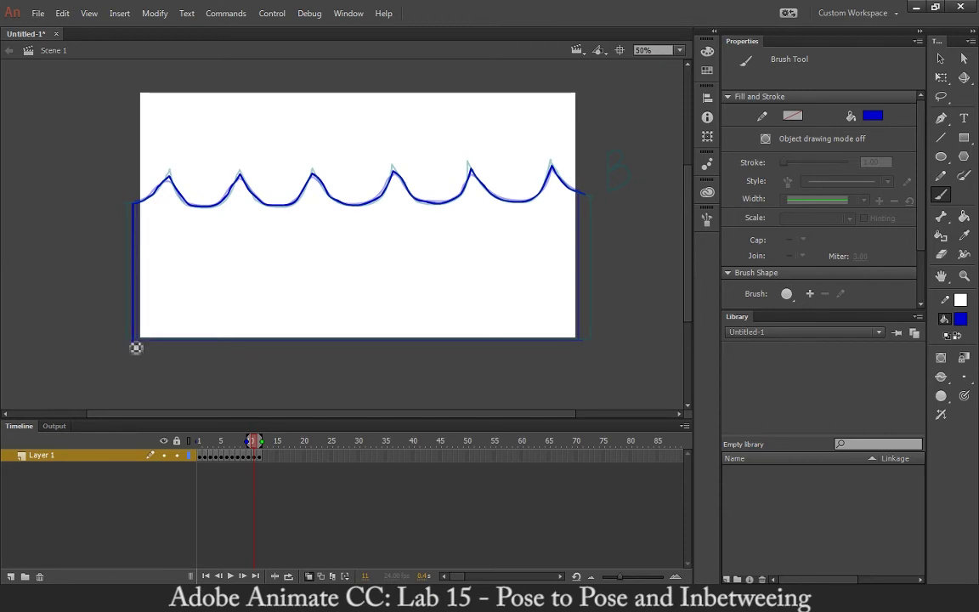
left_click_drag(140, 345, 586, 357)
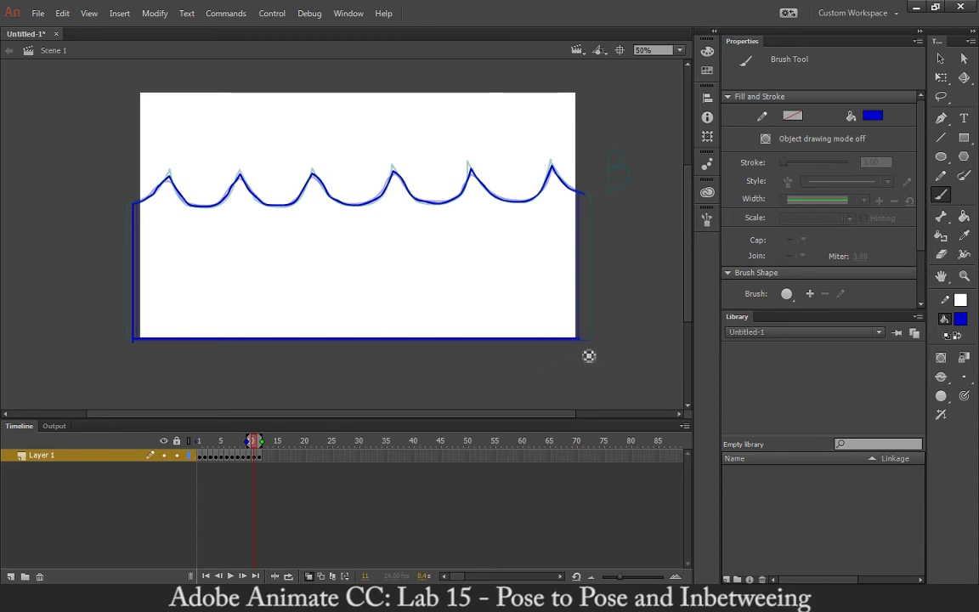
left_click_drag(587, 284, 594, 192)
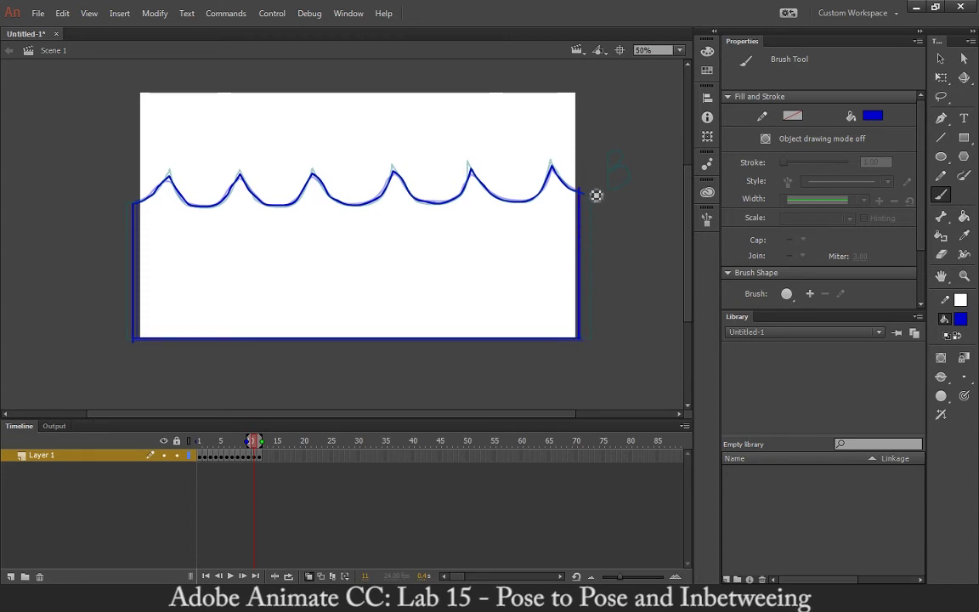
Play the finished in-betweens on the timeline and preview the wave animation as a test movie.
key("Return")
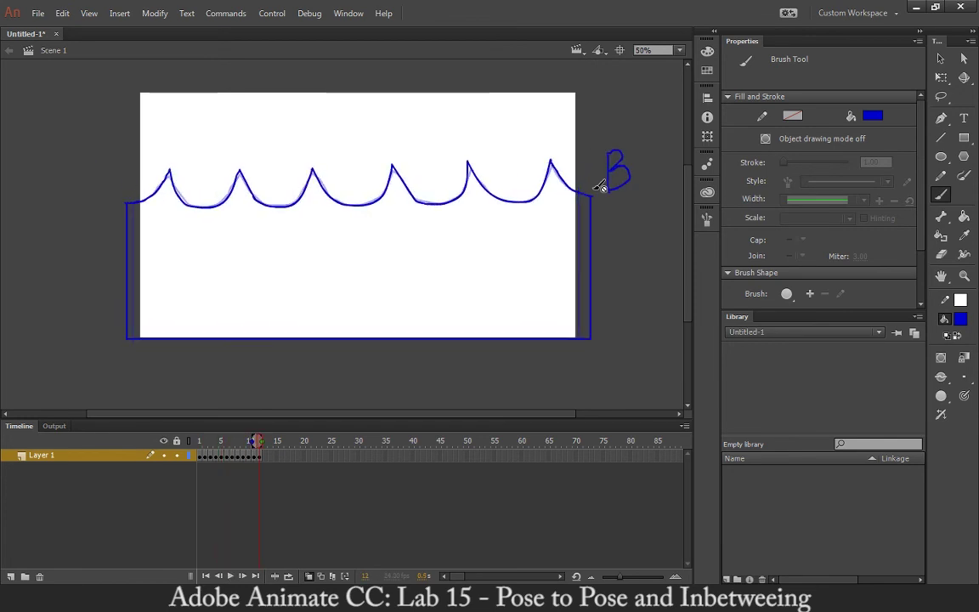
key("ctrl+Return")
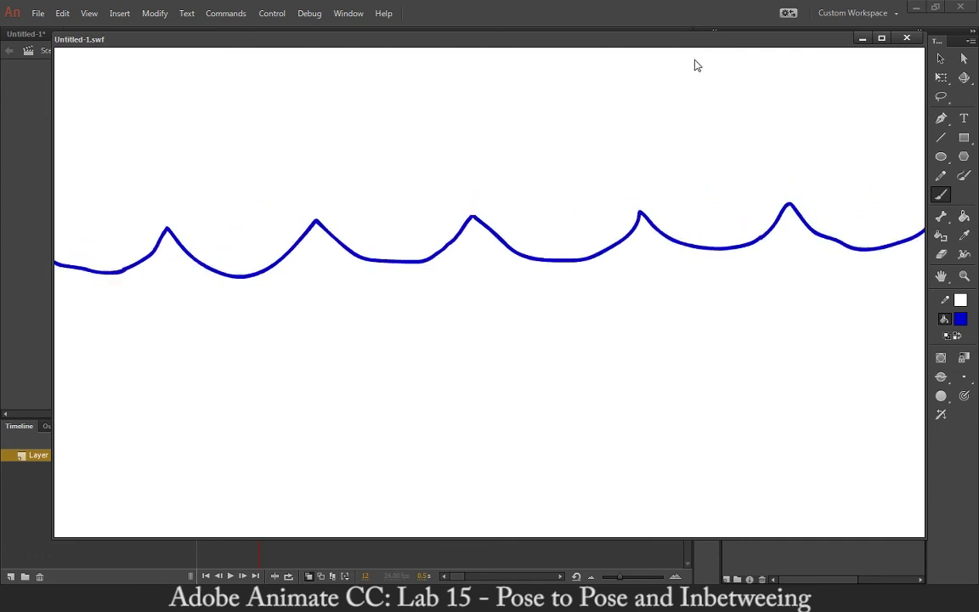
left_click(906, 38)
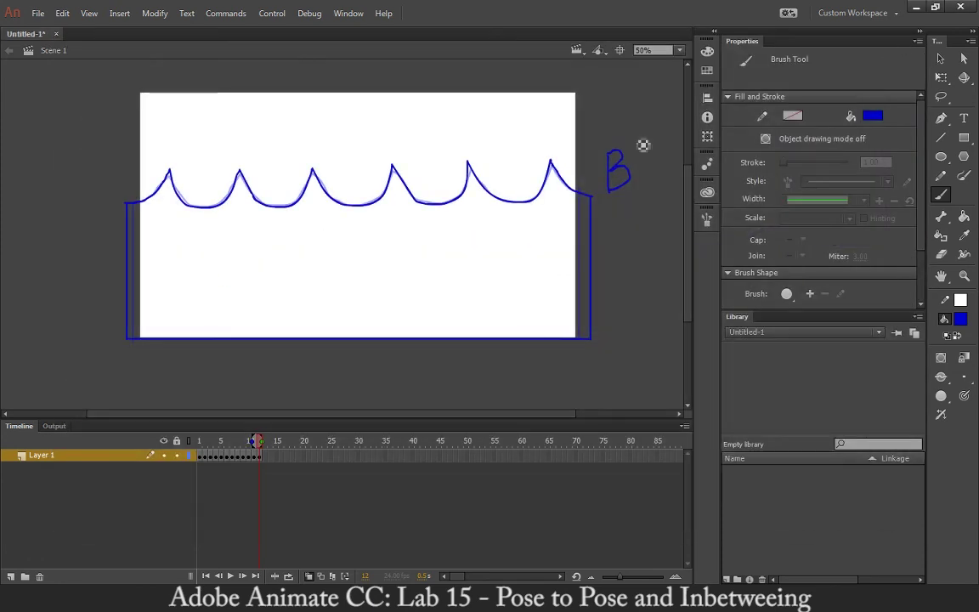
Copy the in-between frames 2 to 11, leaving out key poses A and B.
left_click(205, 460)
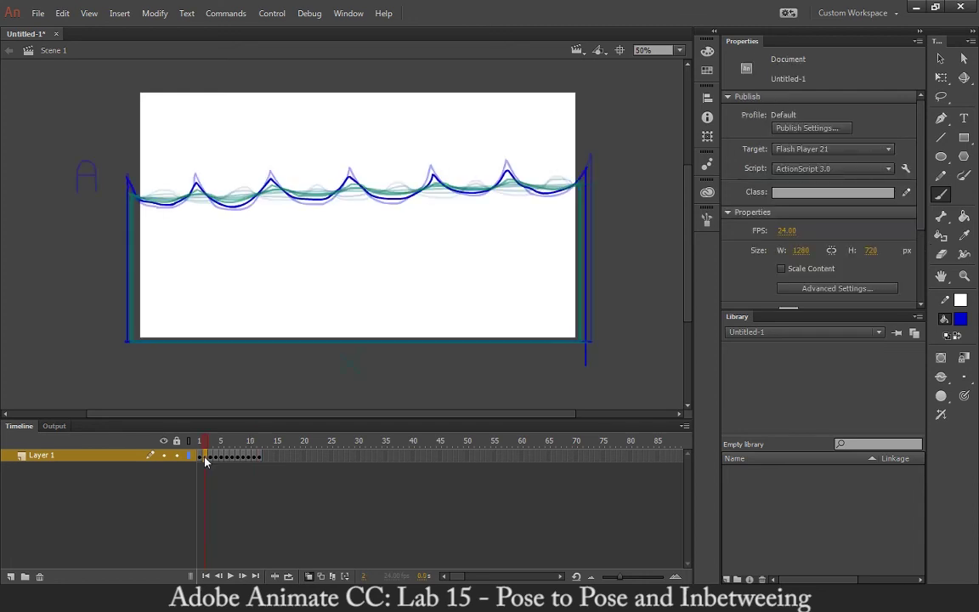
left_click(200, 459)
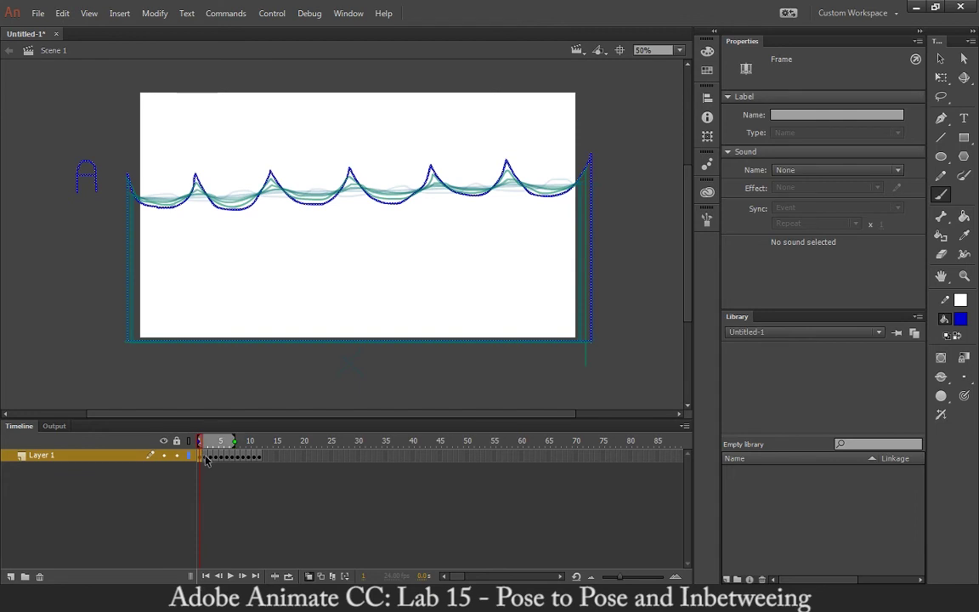
left_click_drag(205, 460, 256, 460)
right_click(254, 460)
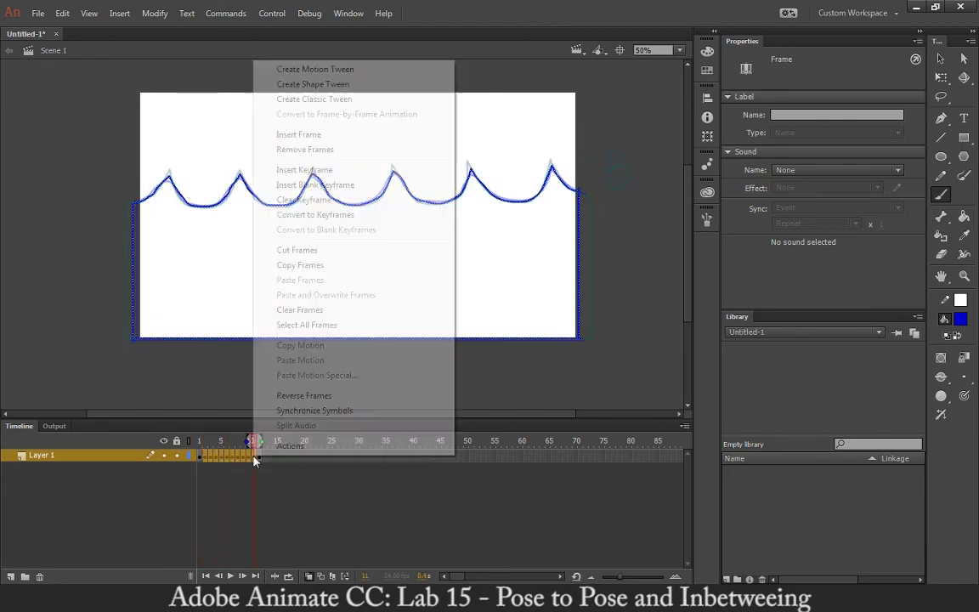
left_click(332, 265)
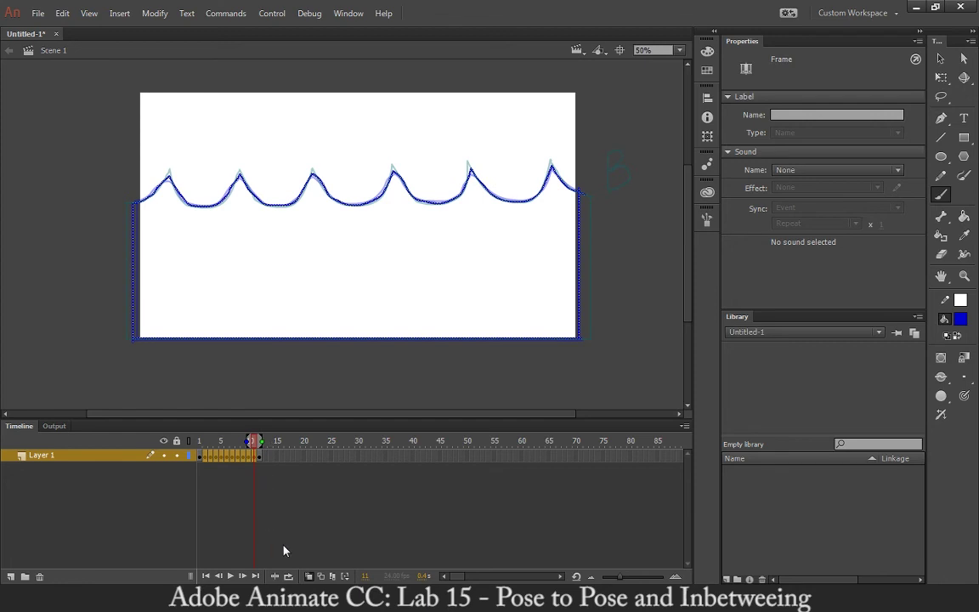
Turn off onion skinning and paste the copied frames after pose B, starting at frame 13.
left_click(309, 577)
mouse_move(252, 440)
left_mouse_down()
mouse_move(189, 446)
mouse_move(264, 456)
left_mouse_up()
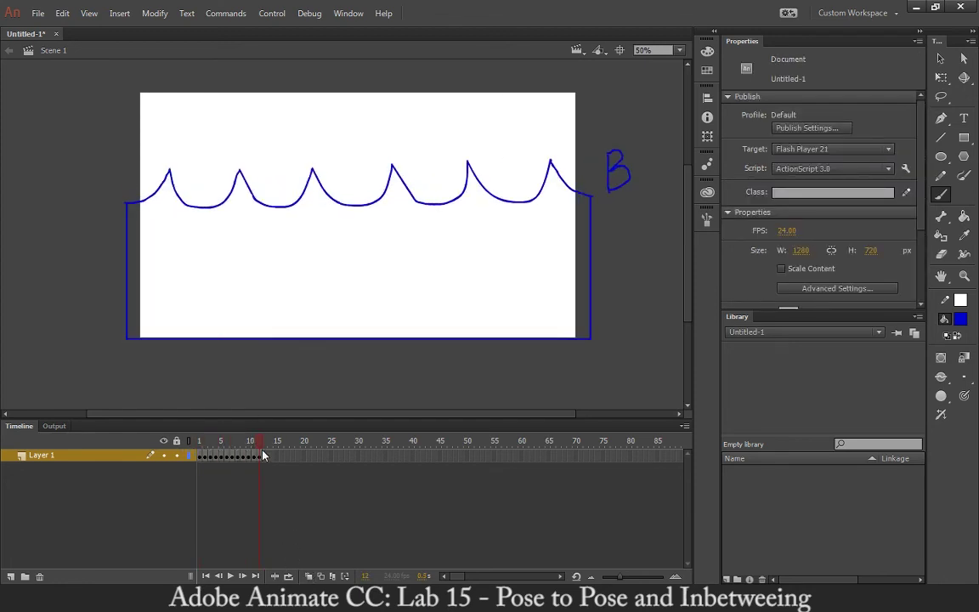
right_click(265, 459)
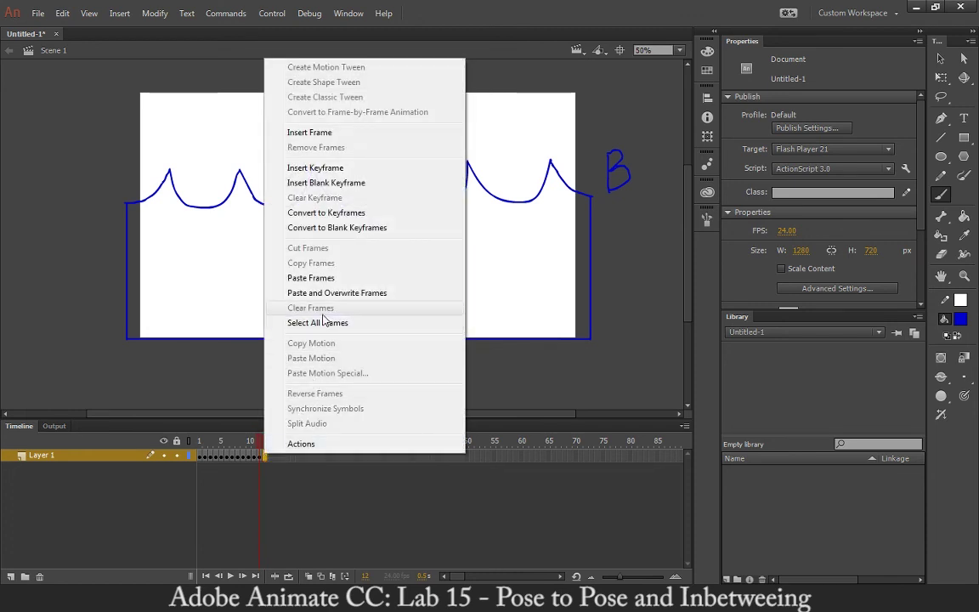
left_click(289, 275)
Reverse the pasted frames 13 to 22 so the wave moves back from pose B to pose A.
left_click_drag(272, 463, 316, 461)
right_click(316, 461)
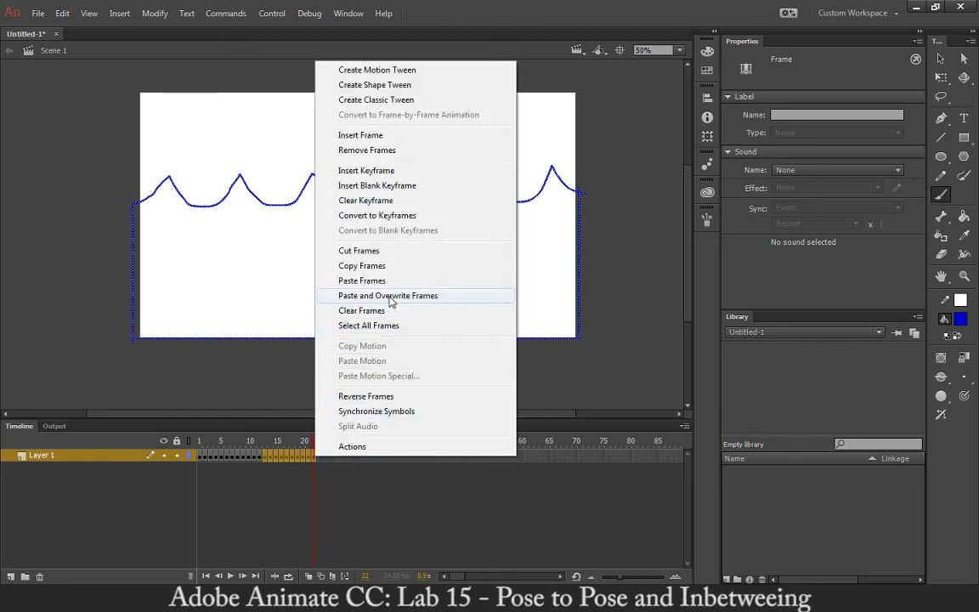
left_click(372, 399)
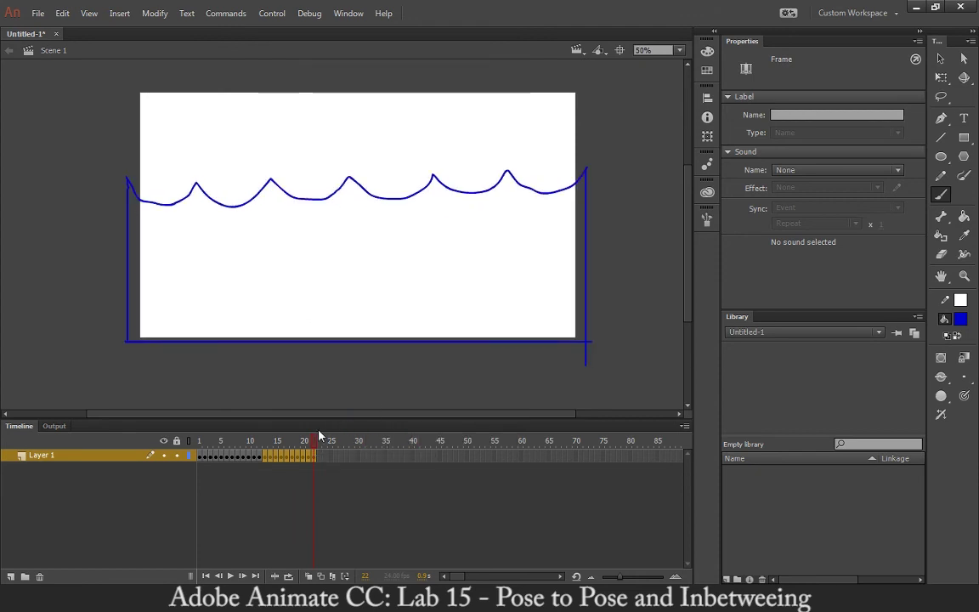
Return to frame 1 and preview the looping wave animation as a test movie.
left_click_drag(315, 441, 153, 443)
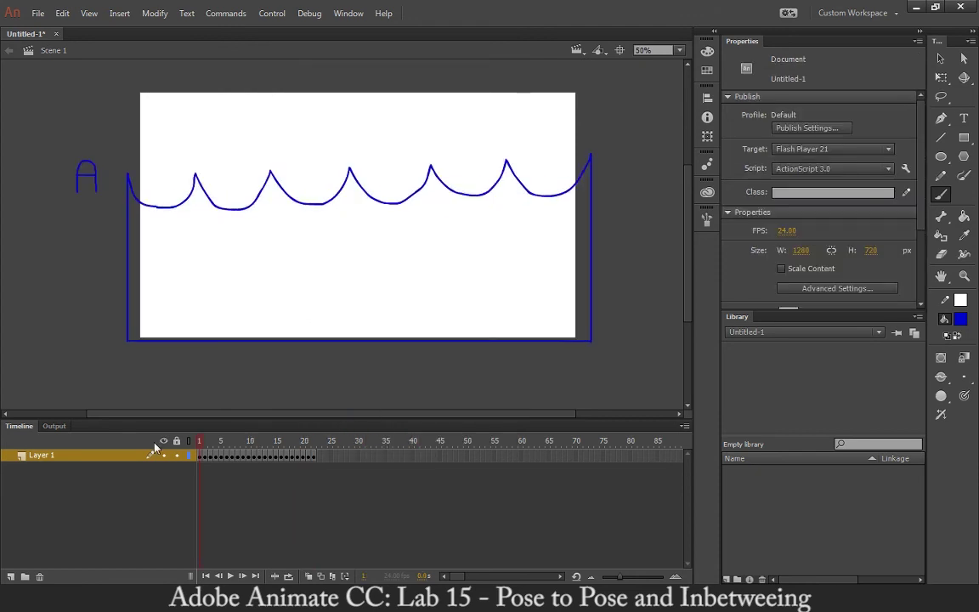
key("ctrl+Return")
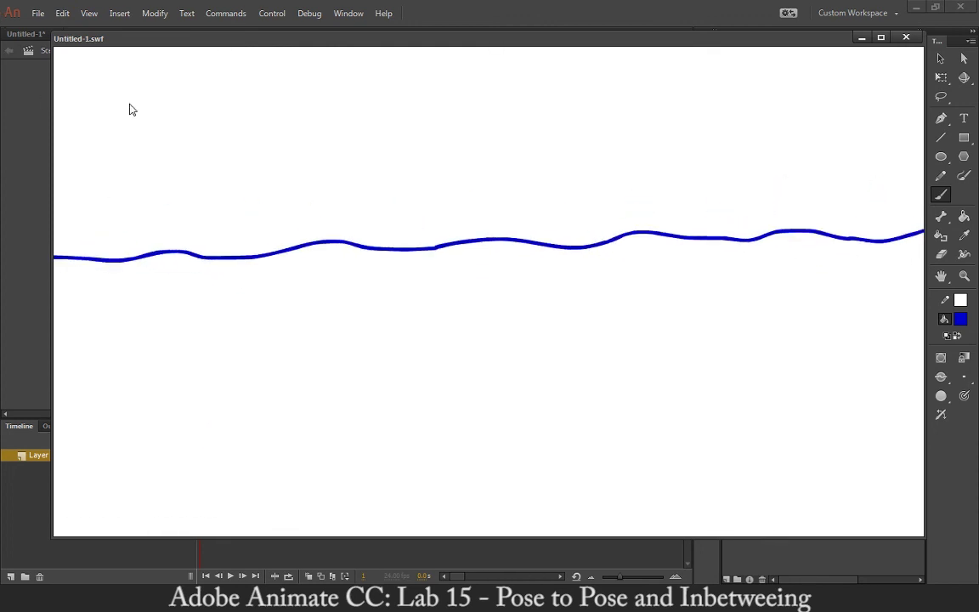
left_click(906, 37)
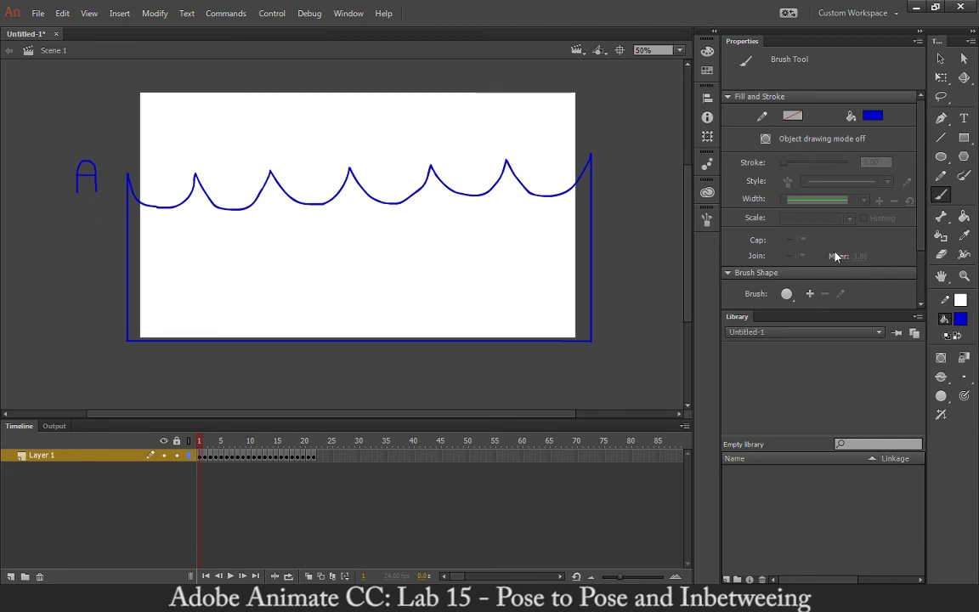
Fill the boxed area under the wave outline with blue on frames 1 to 11 using the Paint Bucket.
key("k")
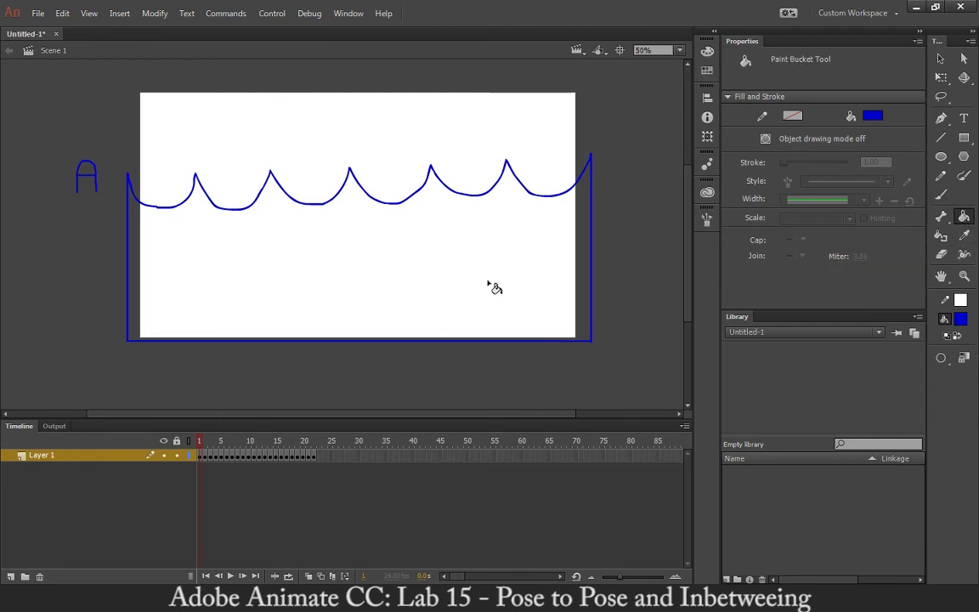
left_click(490, 283)
key(".")
left_click(487, 282)
key(".")
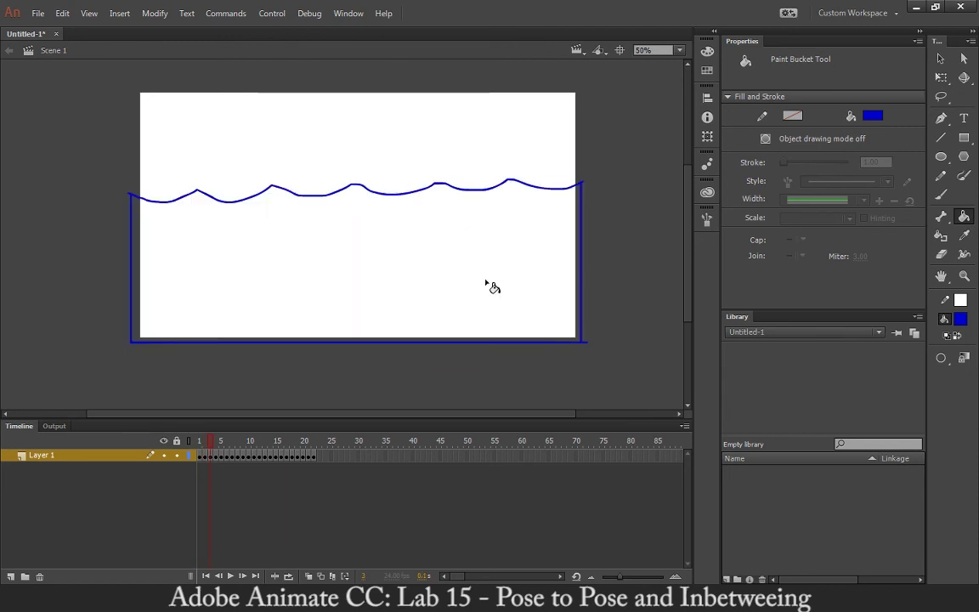
key(".")
left_click(487, 284)
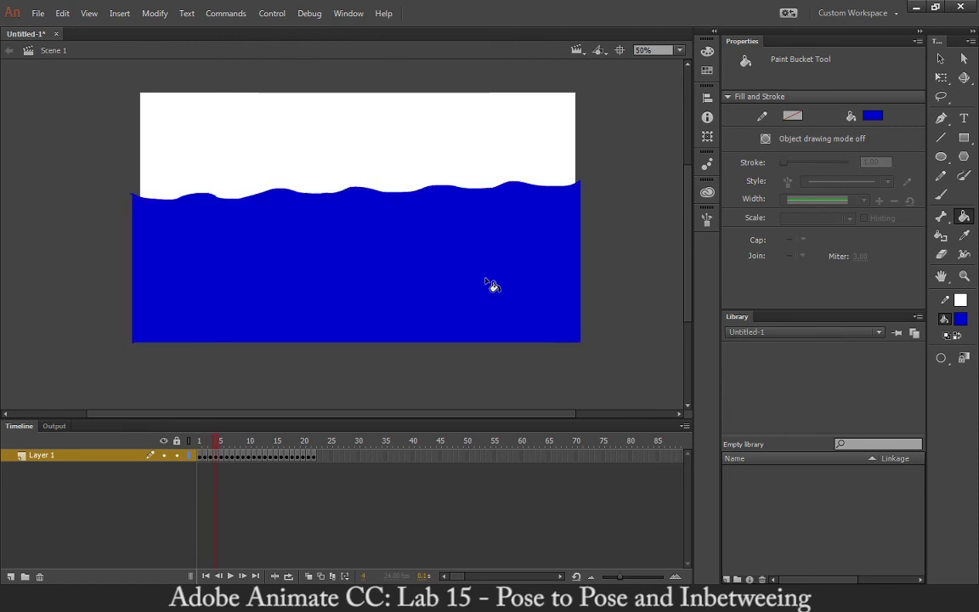
key(".")
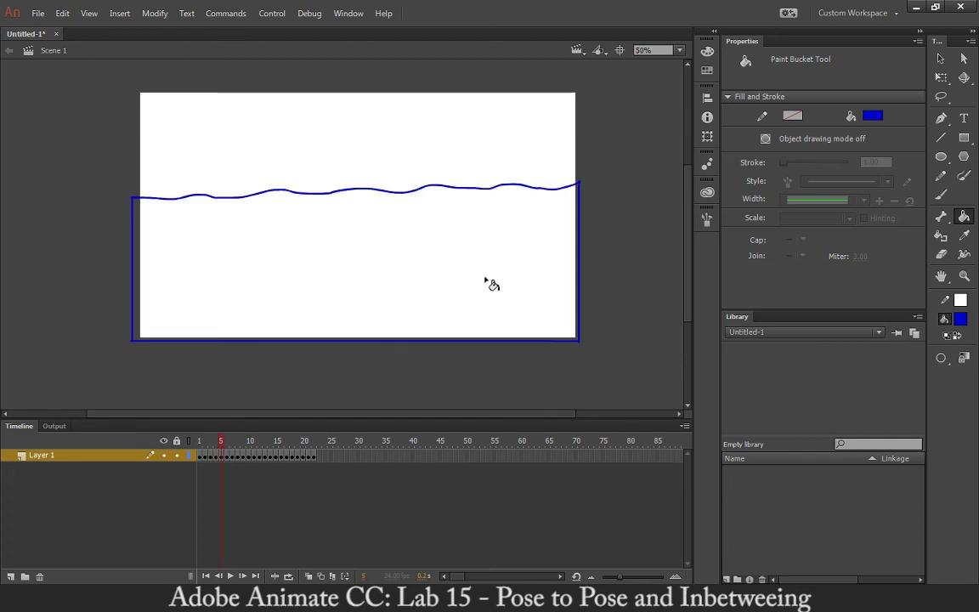
left_click(487, 283)
key(".")
left_click(487, 283)
key(".")
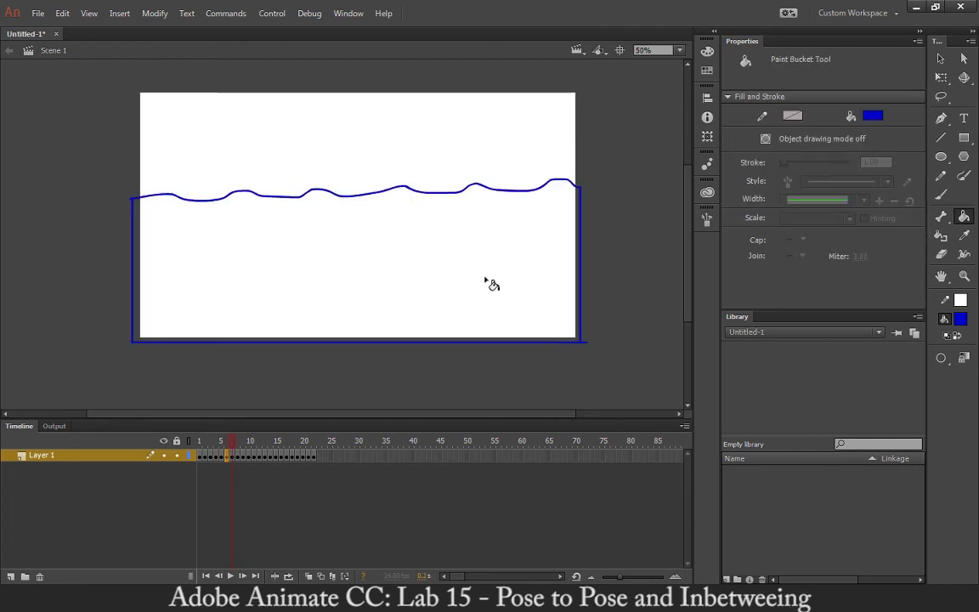
left_click(487, 283)
key(".")
left_click(487, 283)
key(".")
left_click(487, 283)
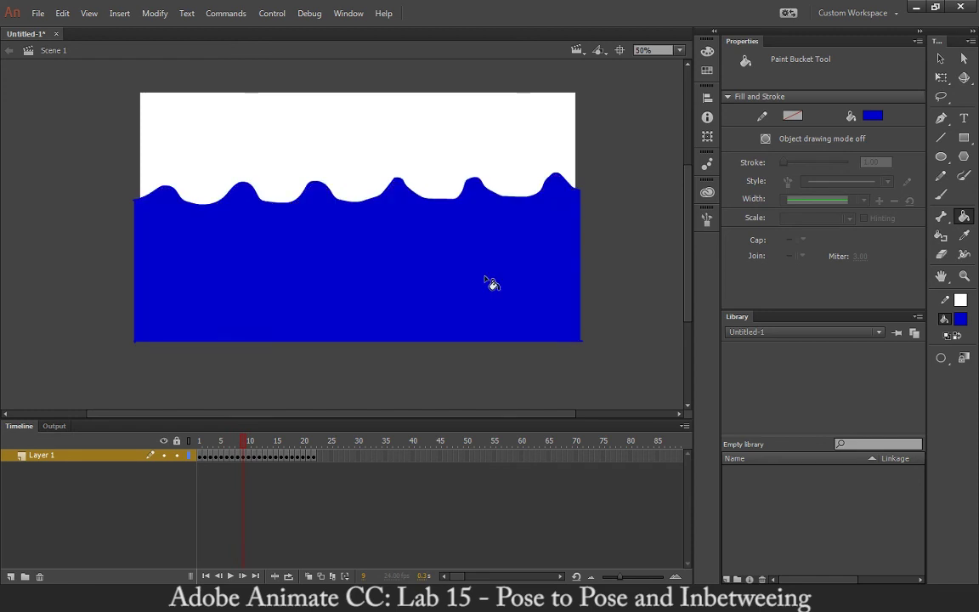
key(".")
left_click(487, 283)
key(".")
left_click(487, 283)
Fill the boxed water area with the same blue on frames 12 to 22, from pose B to the last frame.
key(".")
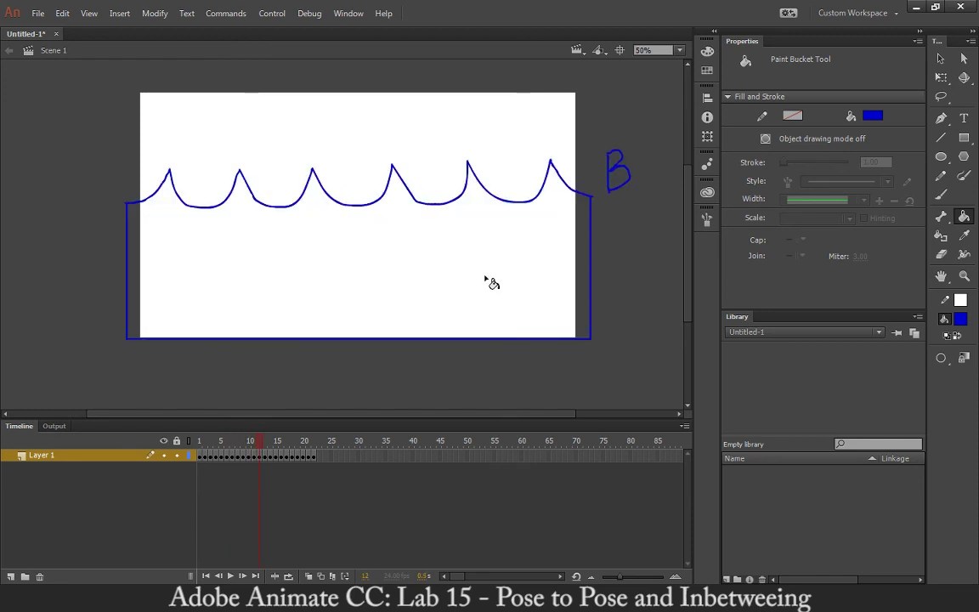
key(".")
left_click(487, 283)
key(".")
left_click(487, 283)
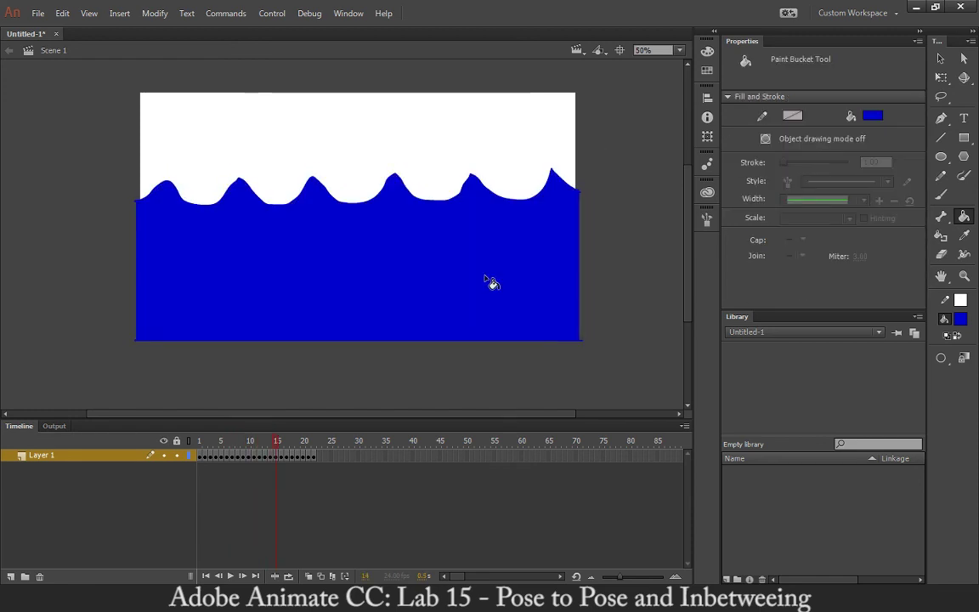
key(".")
left_click(487, 283)
key(".")
left_click(487, 284)
key(".")
key(".")
key(".")
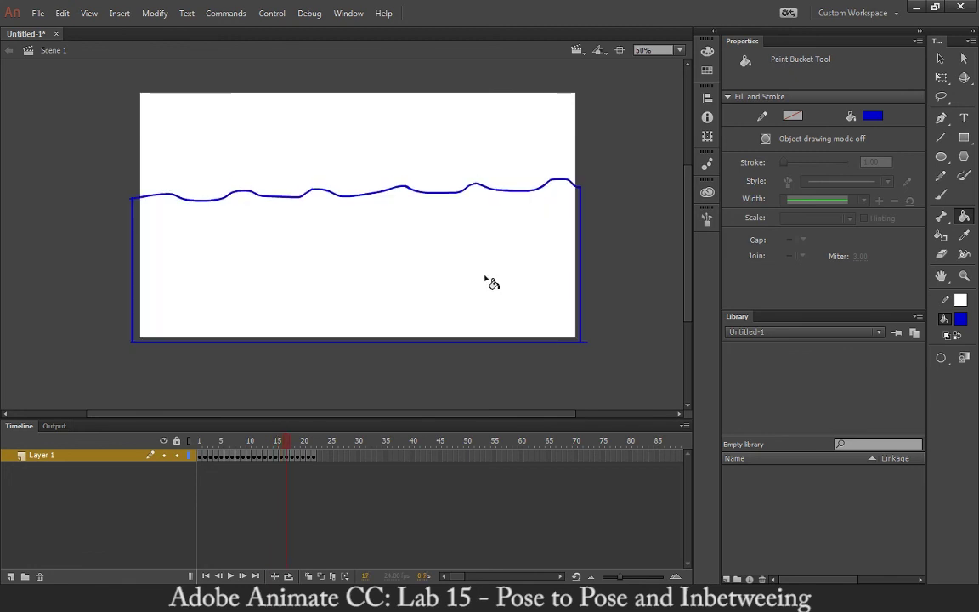
left_click(490, 281)
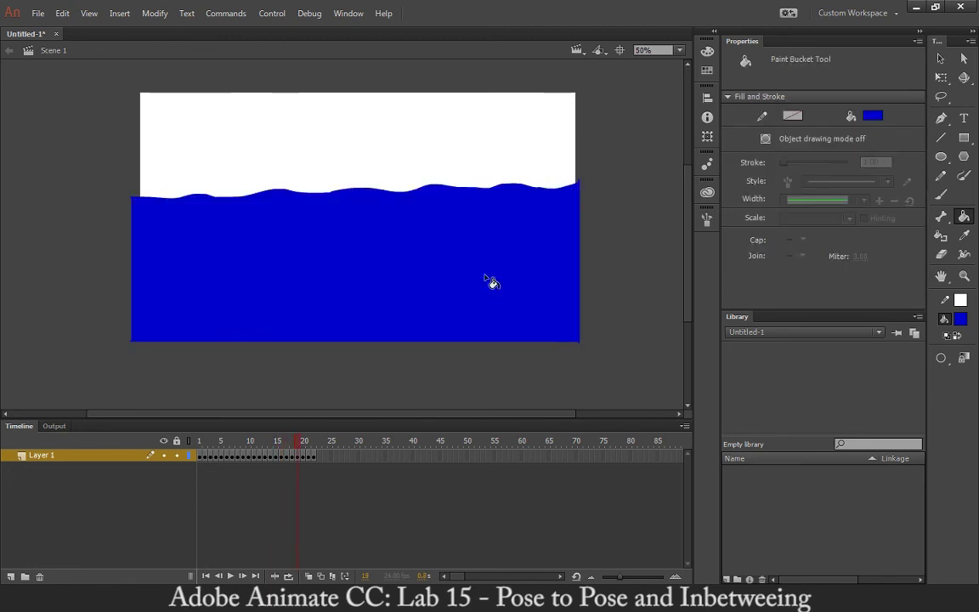
key(".")
left_click(489, 282)
key(".")
left_click(490, 282)
key(".")
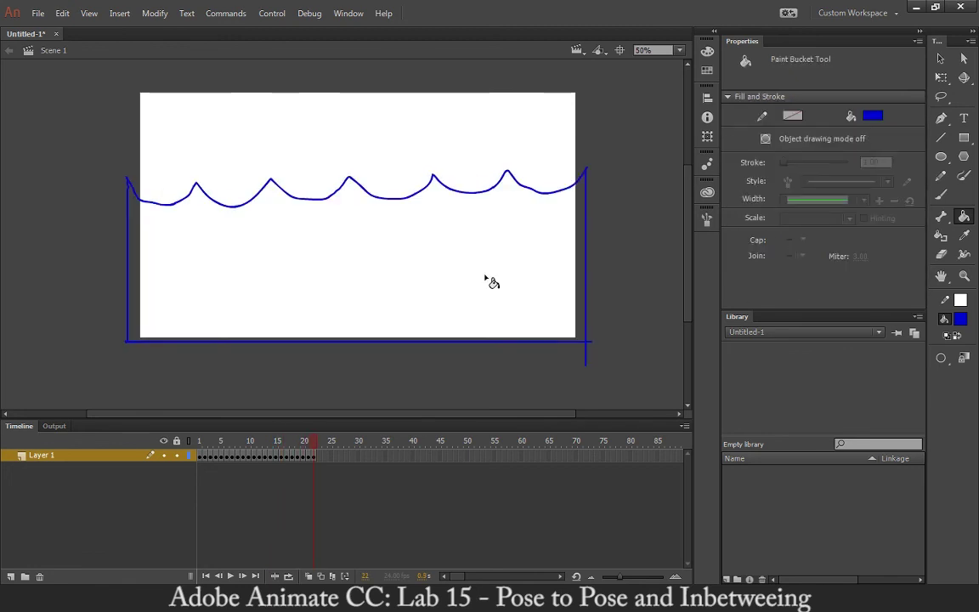
left_click(490, 282)
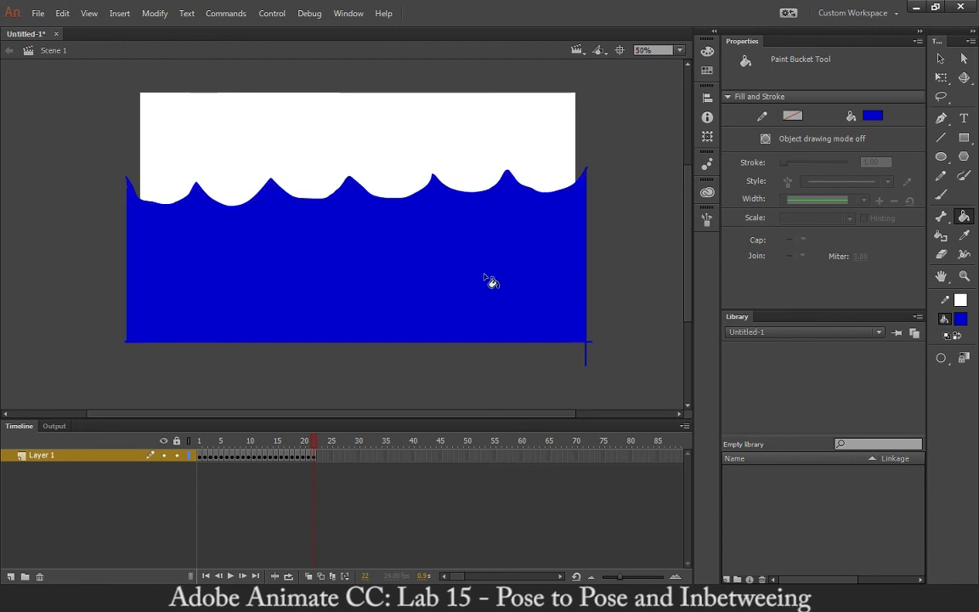
Preview the filled wave loop as a test movie, close the preview and return to frame 1.
key("ctrl+Return")
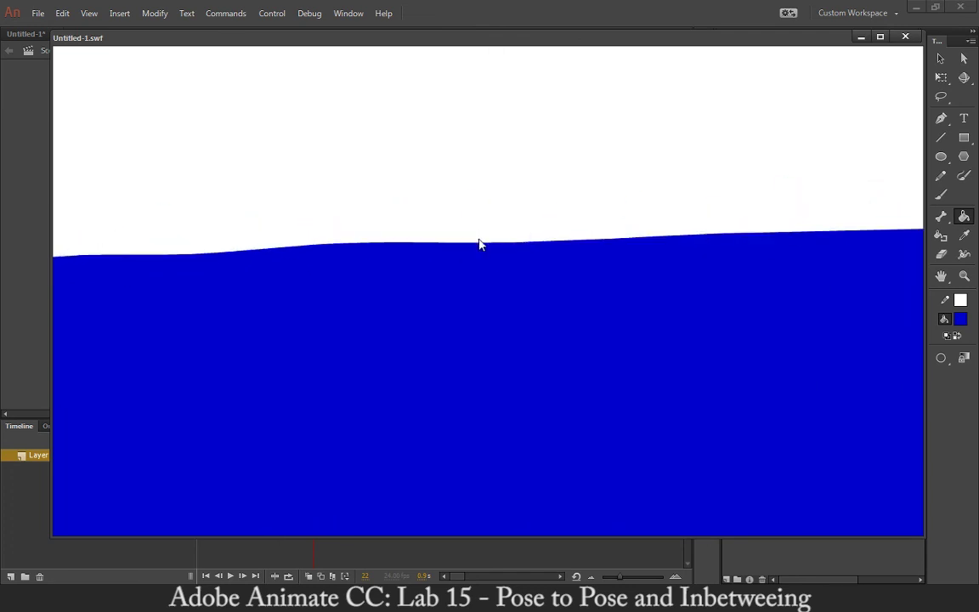
left_click(905, 37)
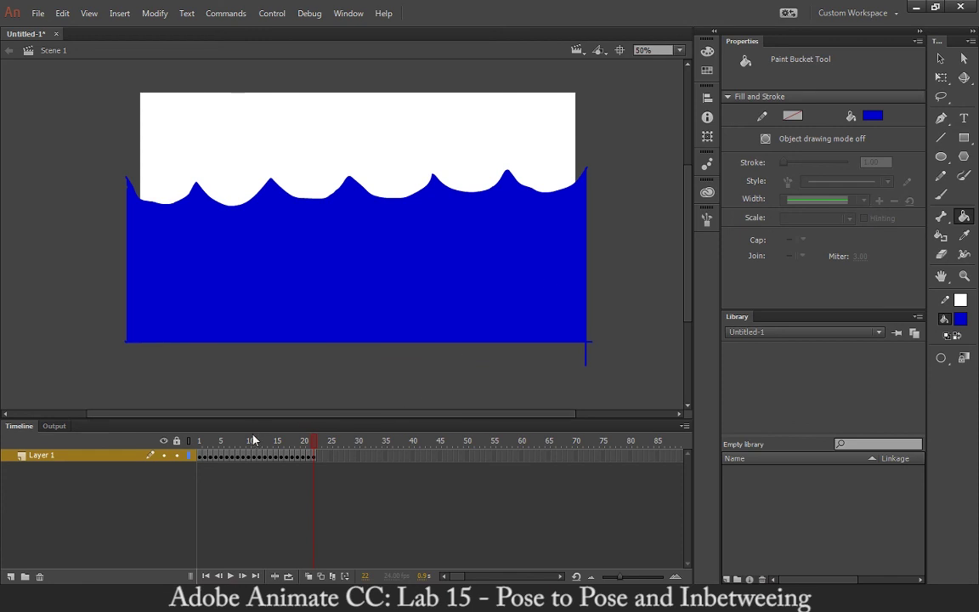
left_click_drag(253, 440, 199, 441)
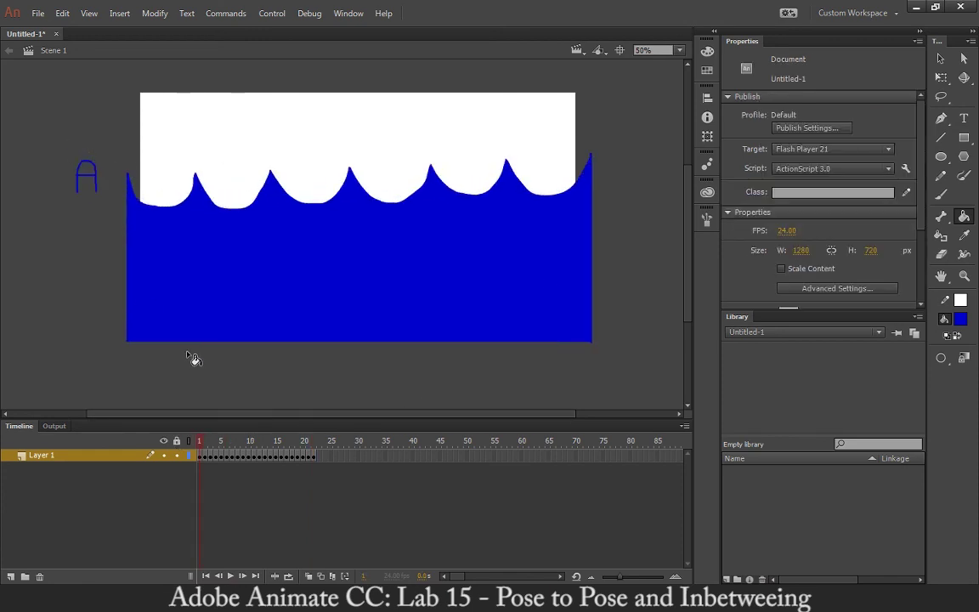
left_click_drag(201, 444, 181, 454)
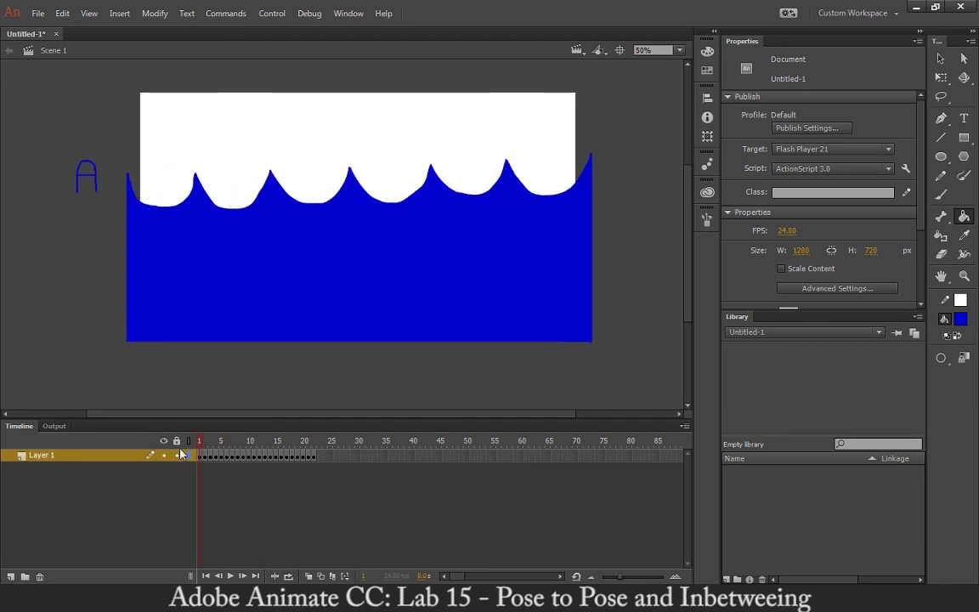
Rename Layer 1 as "Waves - A to X to B".
double_click(38, 456)
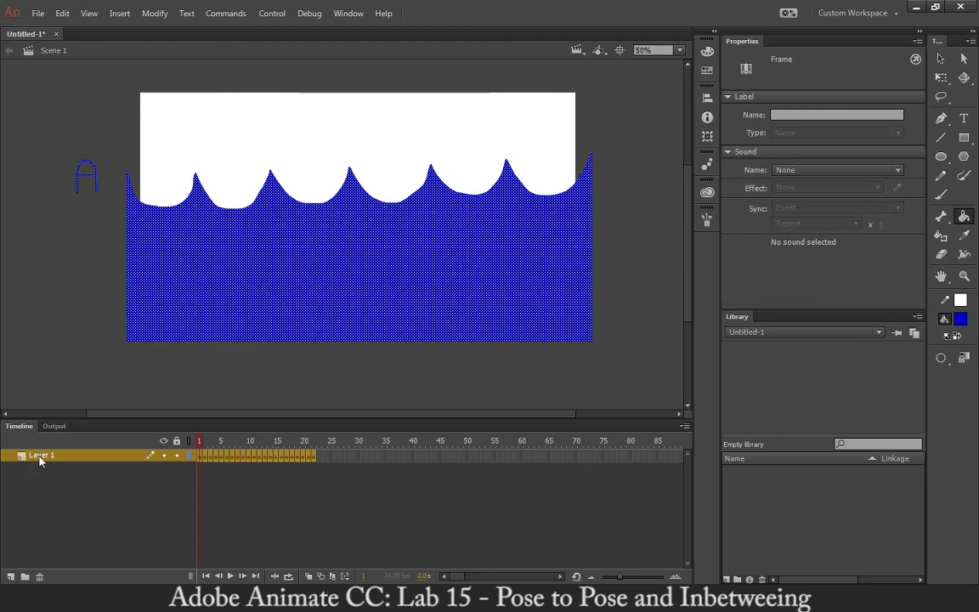
type("Wa")
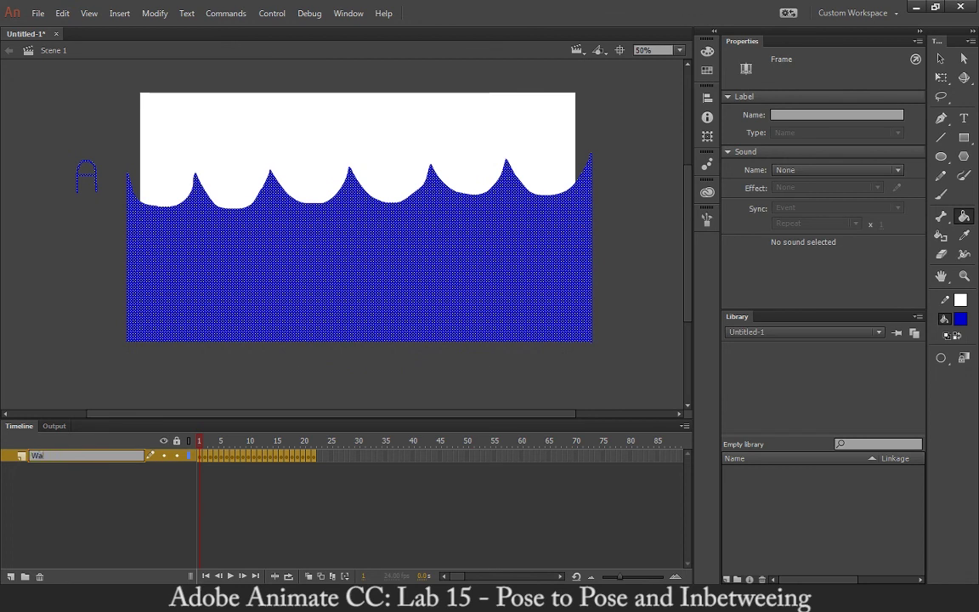
type("ves - A to X to B")
key("Return")
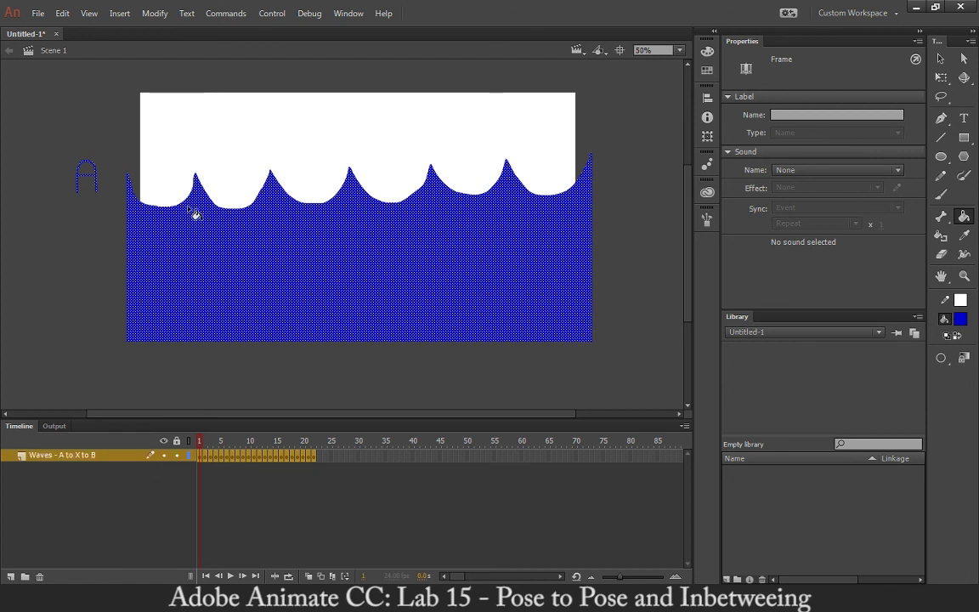
Deselect the artwork and review middle pose X at frame 6 and pose B at frame 12, returning to pose A at frame 1.
key("v")
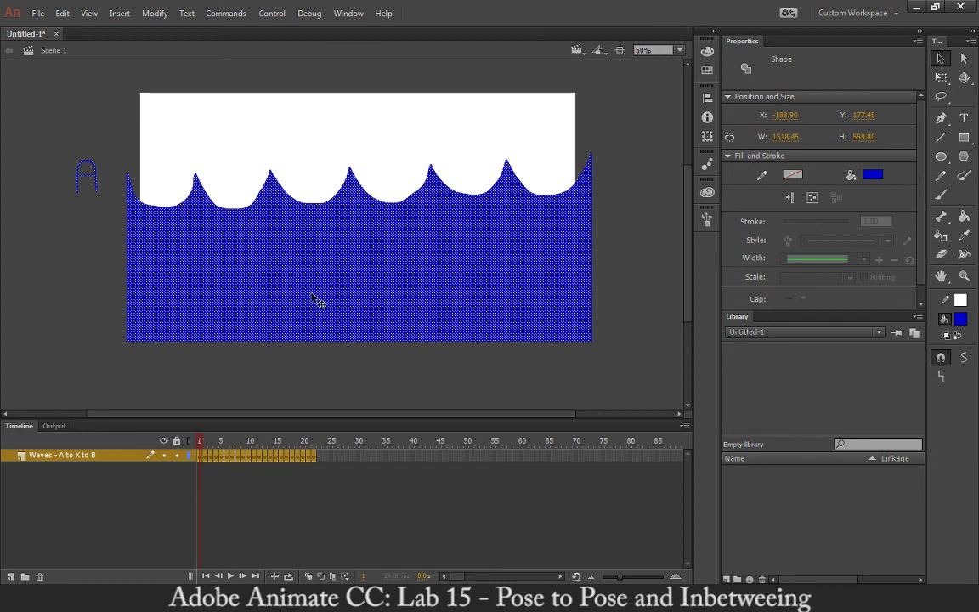
left_click(111, 290)
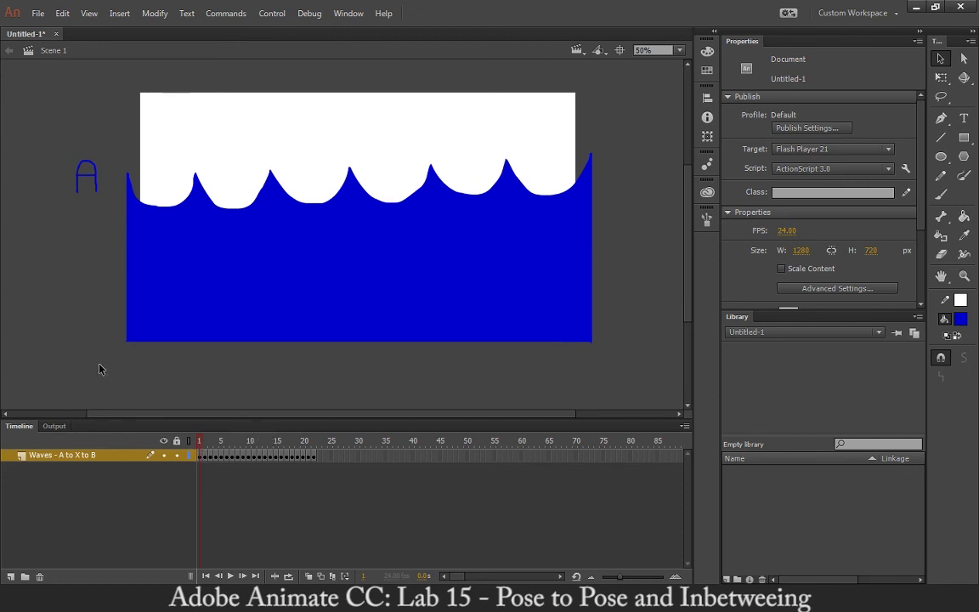
left_click(227, 442)
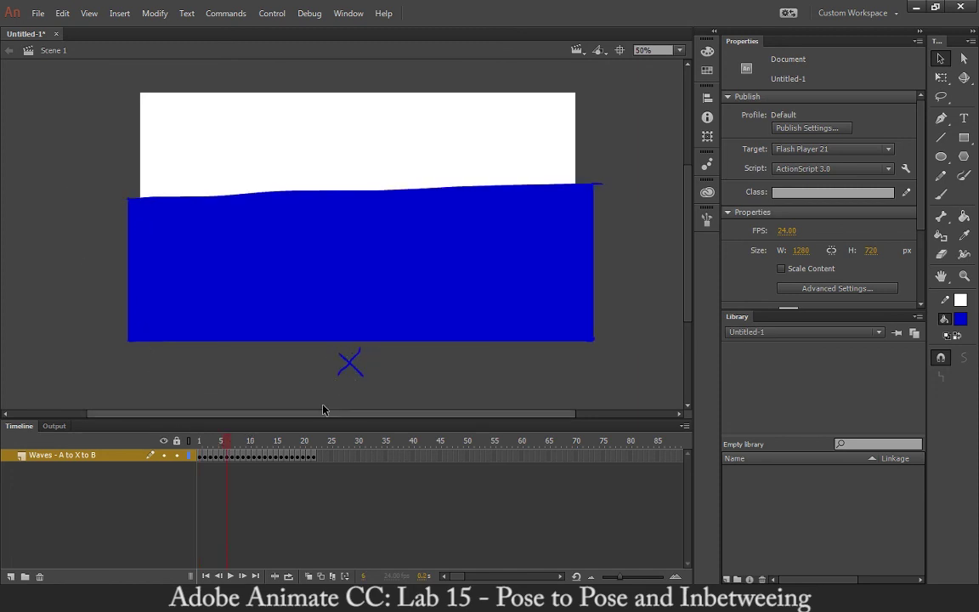
left_click(260, 447)
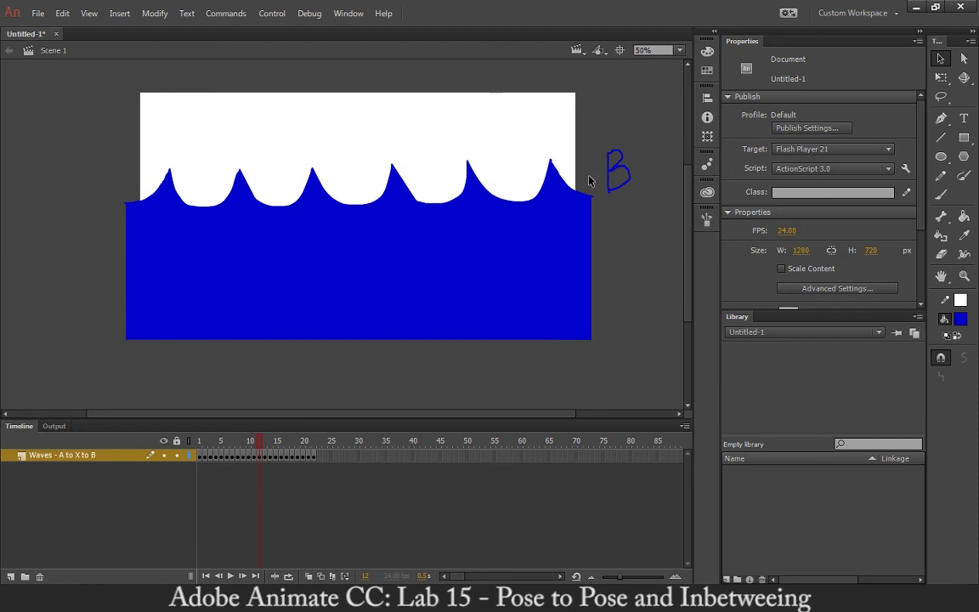
mouse_move(260, 447)
left_mouse_down()
mouse_move(186, 455)
mouse_move(255, 462)
left_mouse_up()
left_click_drag(258, 461, 194, 466)
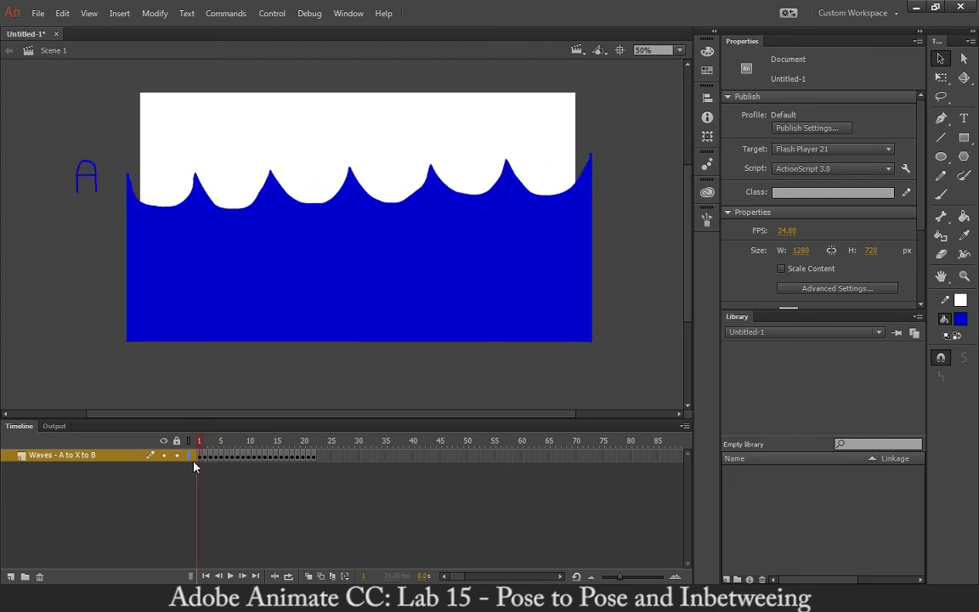